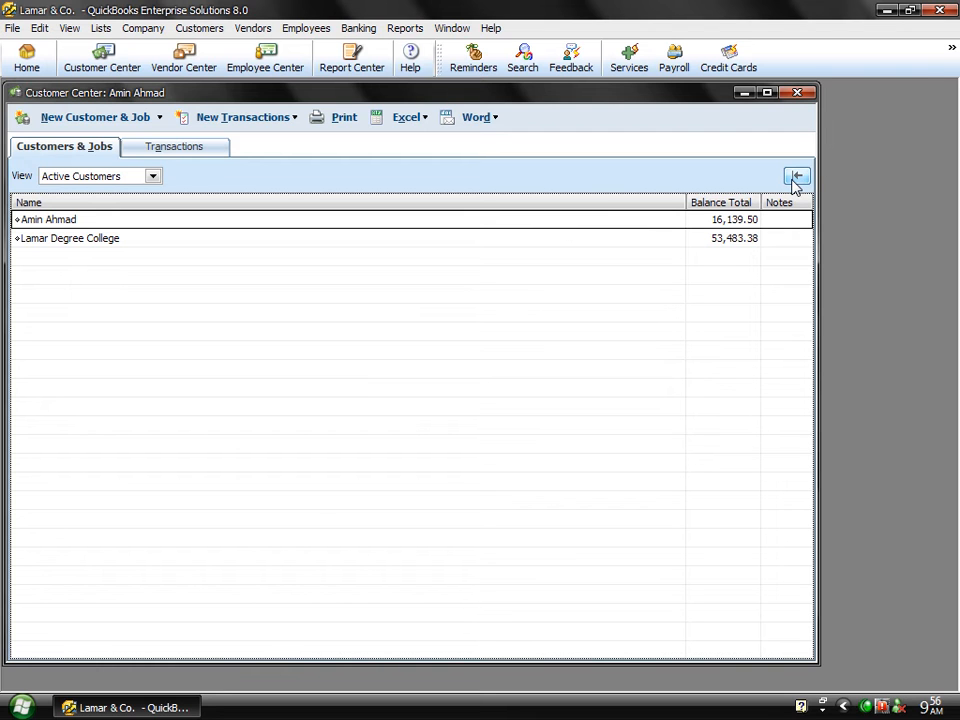
Step: Start a new job for the customer Lamar Degree College and name it Pentium IBM, leaving the opening balance empty
click(797, 177)
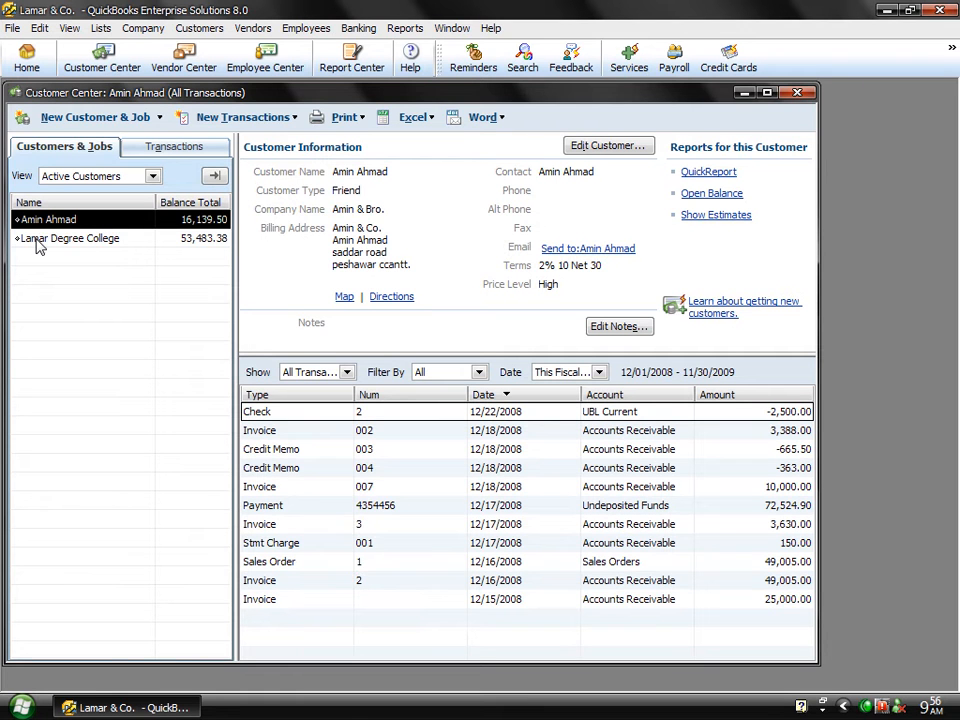
click(38, 244)
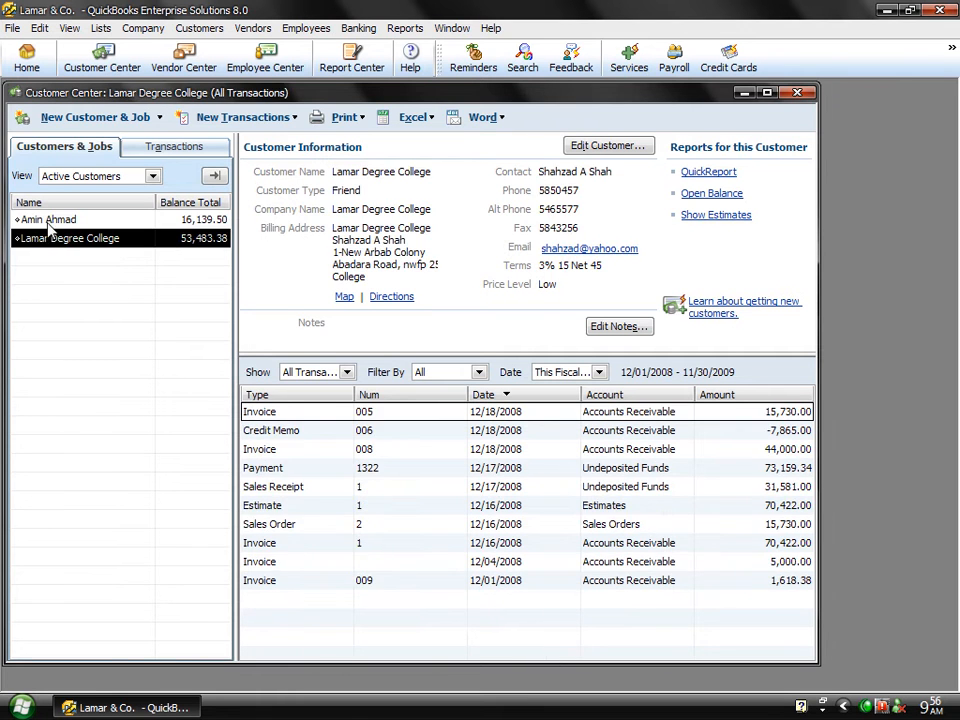
click(110, 118)
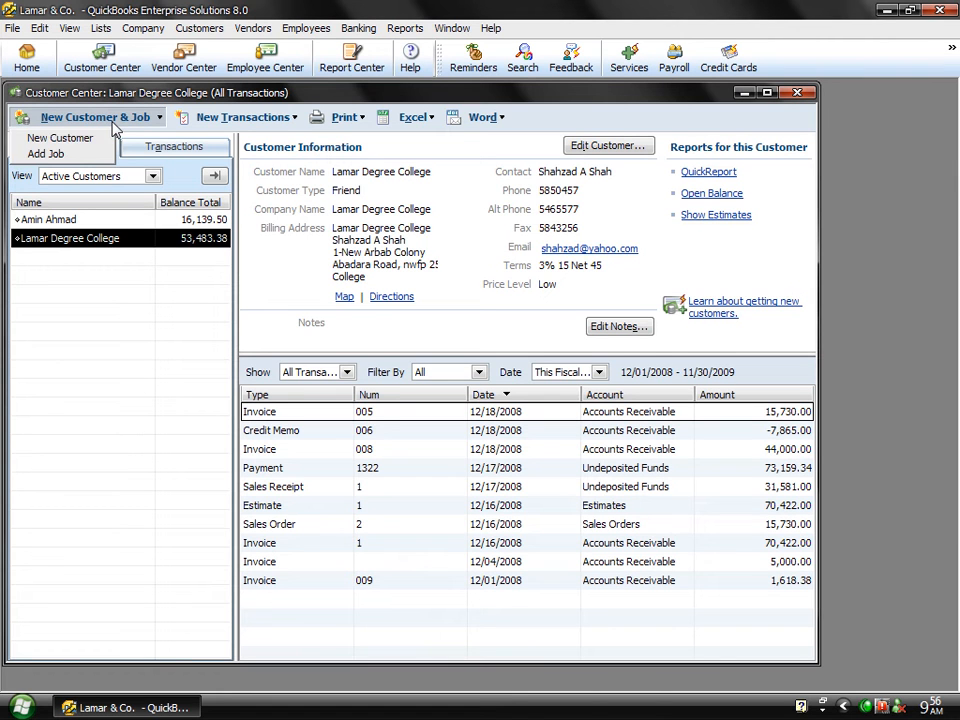
click(58, 157)
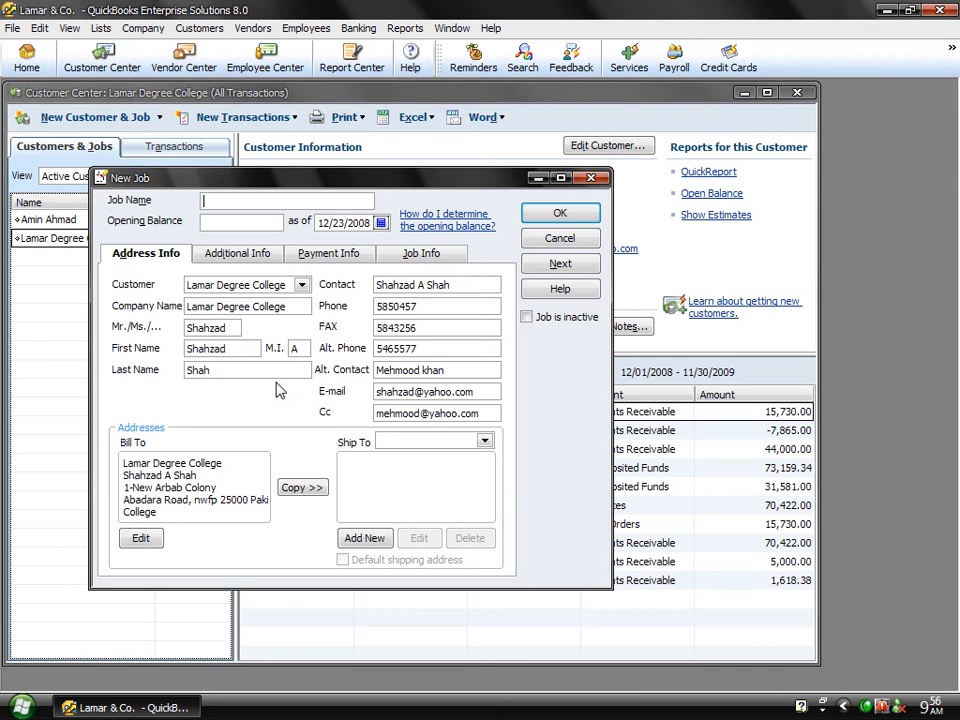
click(412, 256)
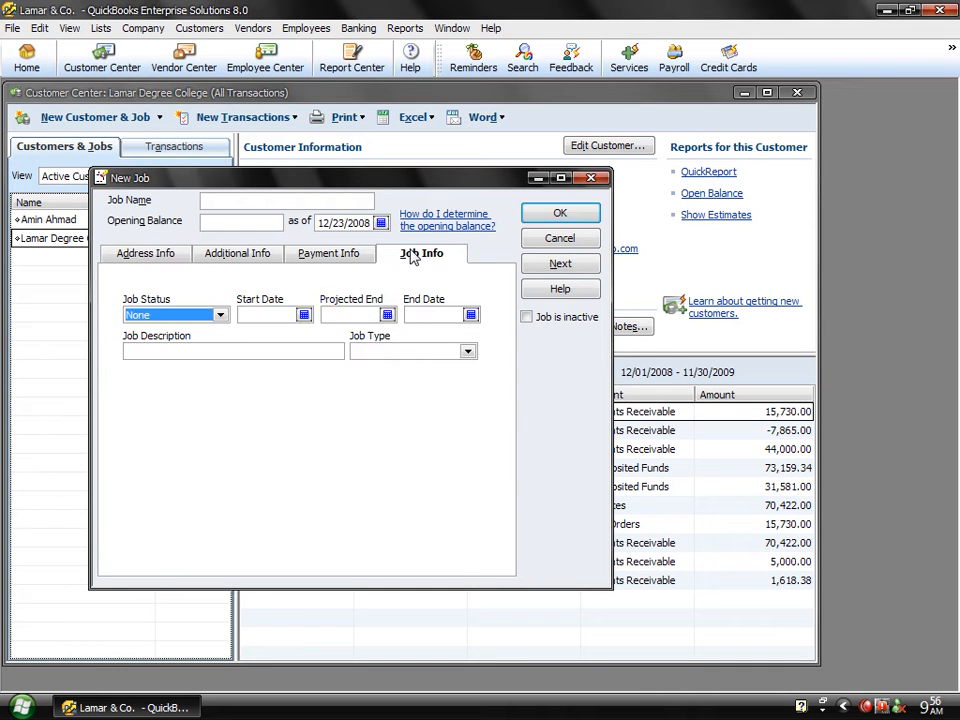
click(228, 202)
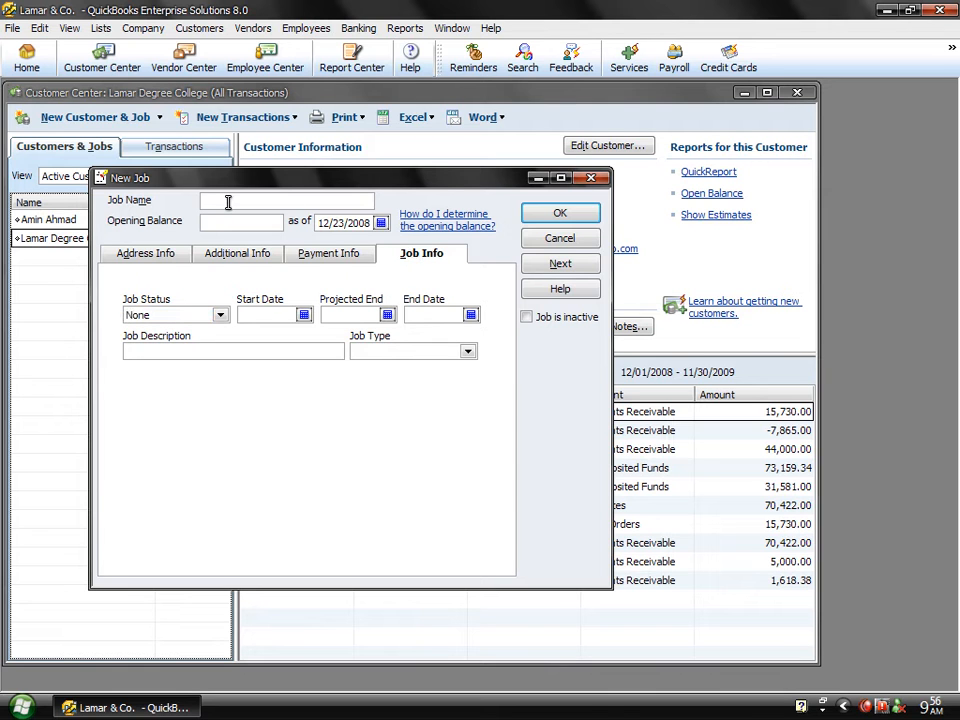
text(Pentium IBM)
click(212, 223)
Step: Set the job status to In progress, start date to 12/16/2008, and both projected end and end date to 12/23/2008
click(227, 320)
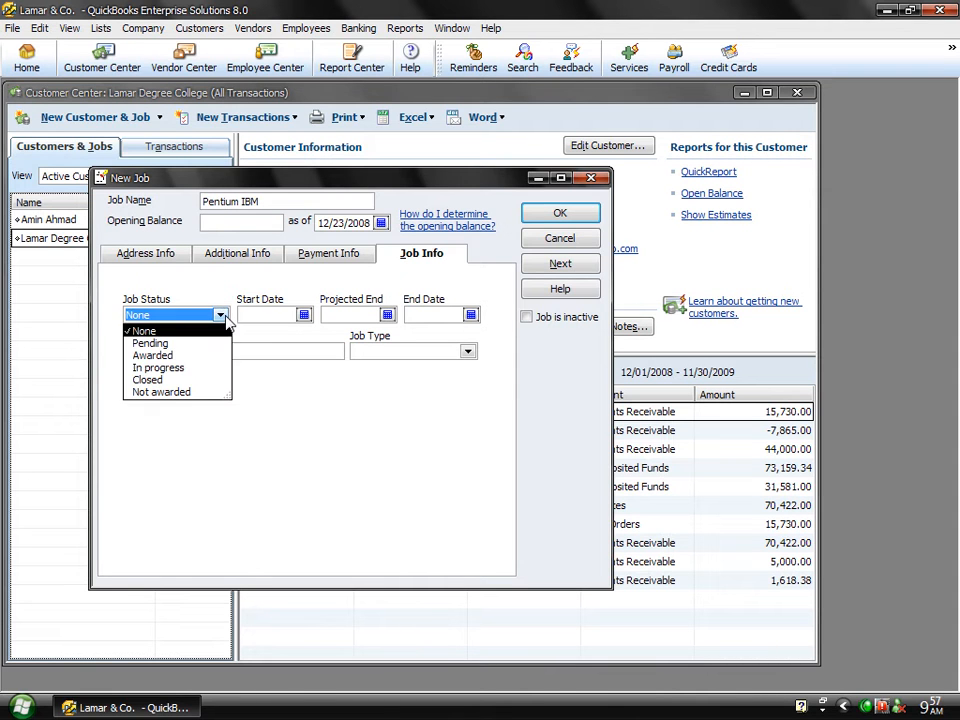
click(162, 370)
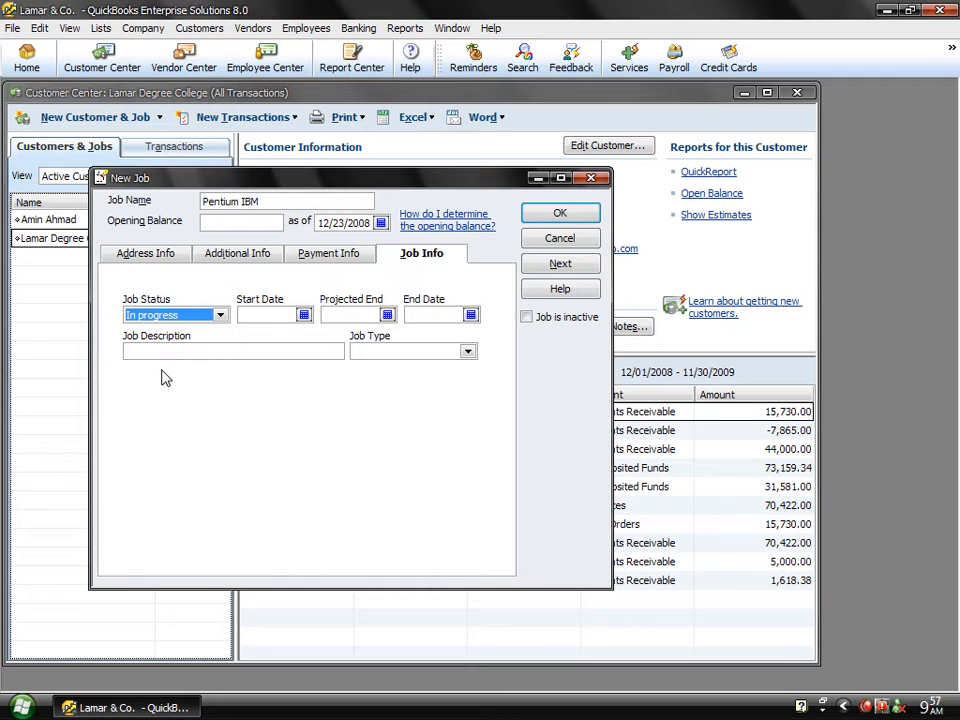
click(303, 316)
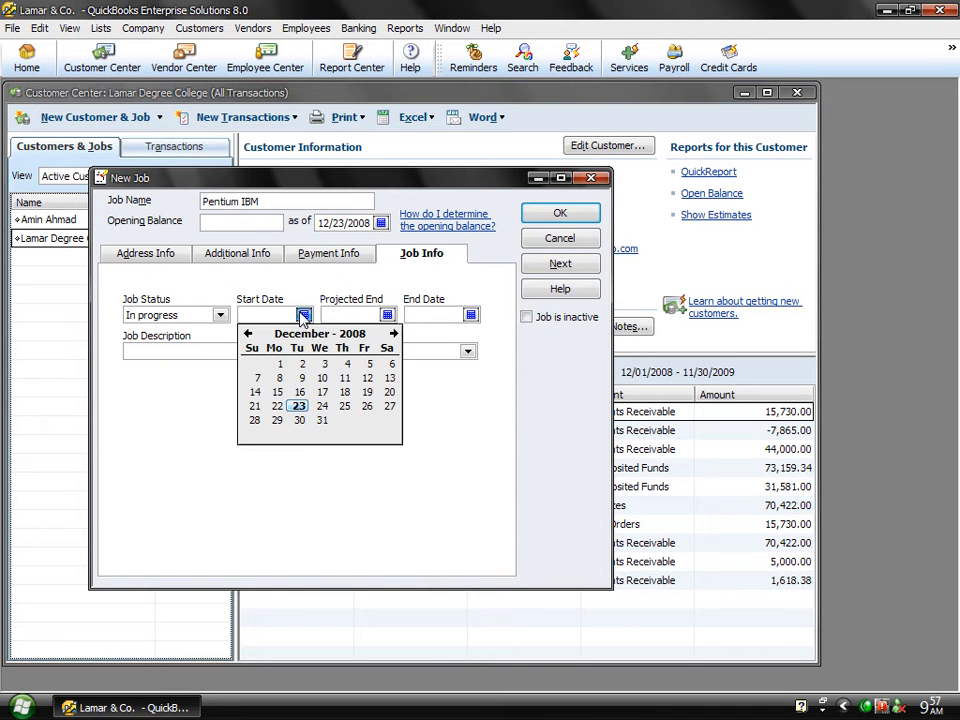
click(300, 392)
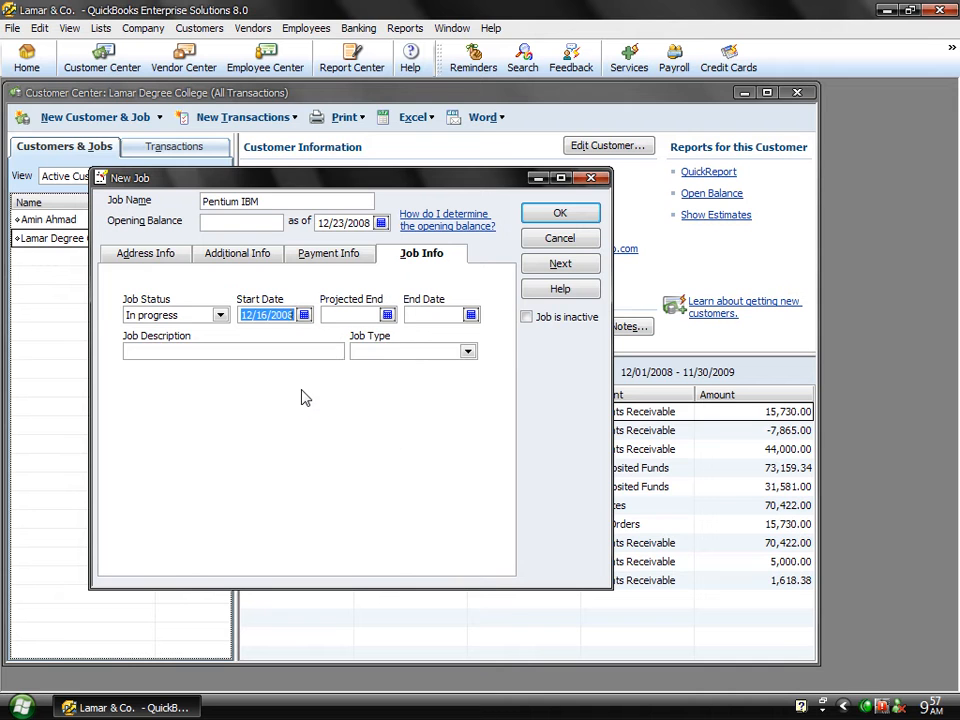
click(391, 314)
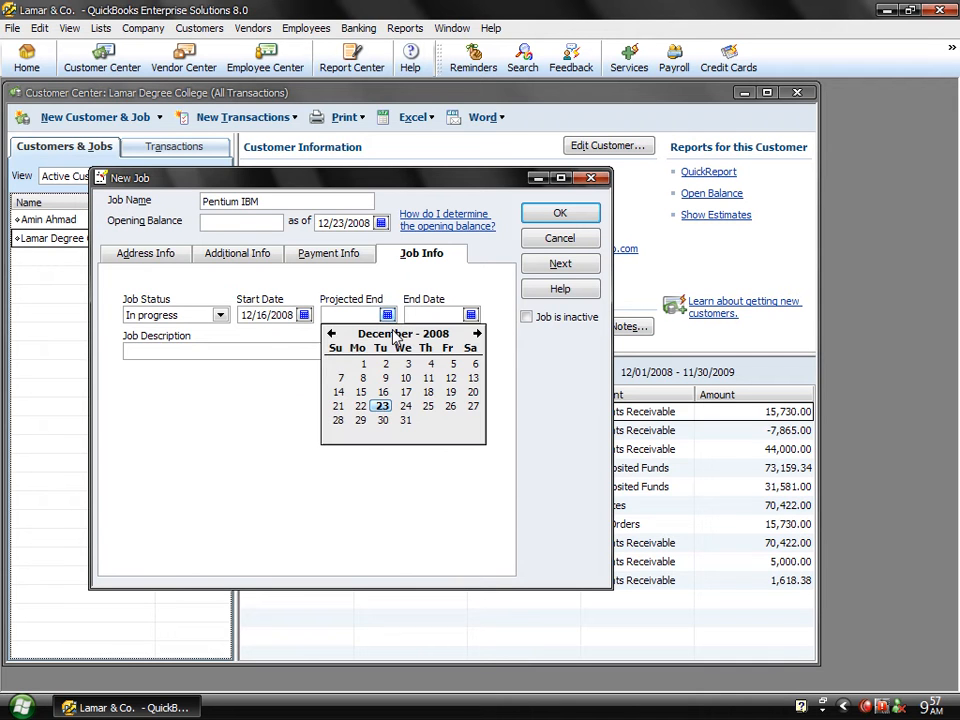
click(383, 408)
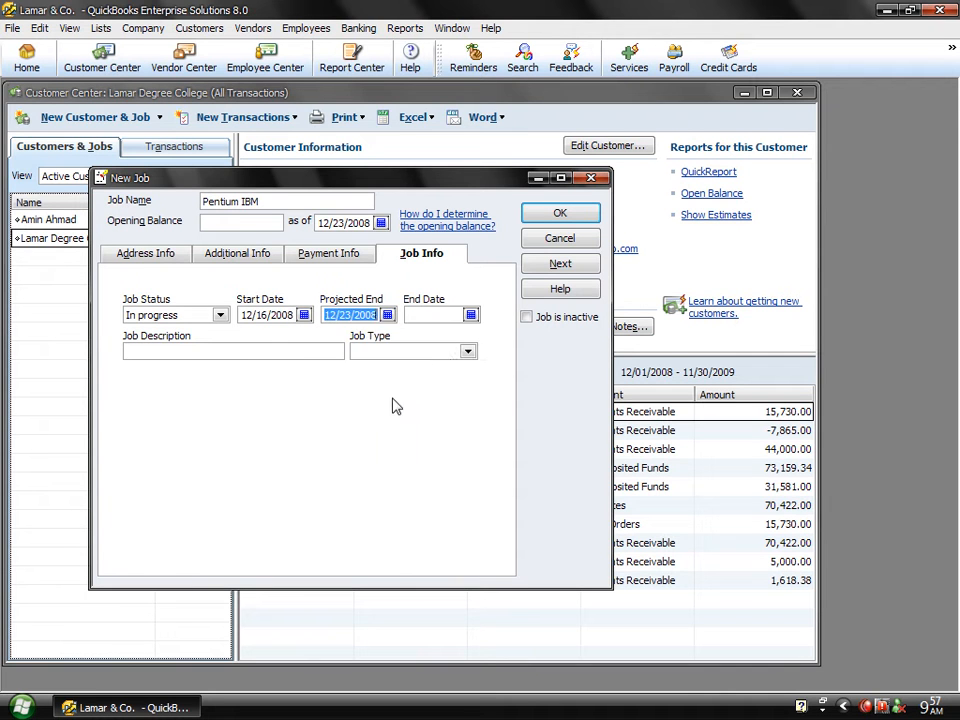
click(476, 315)
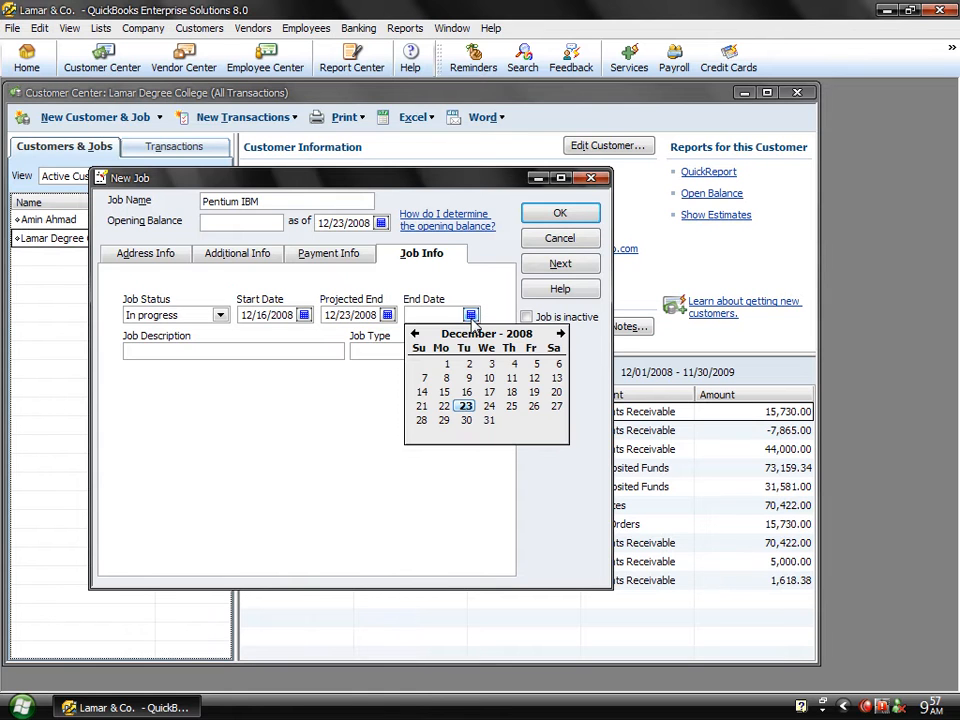
click(465, 407)
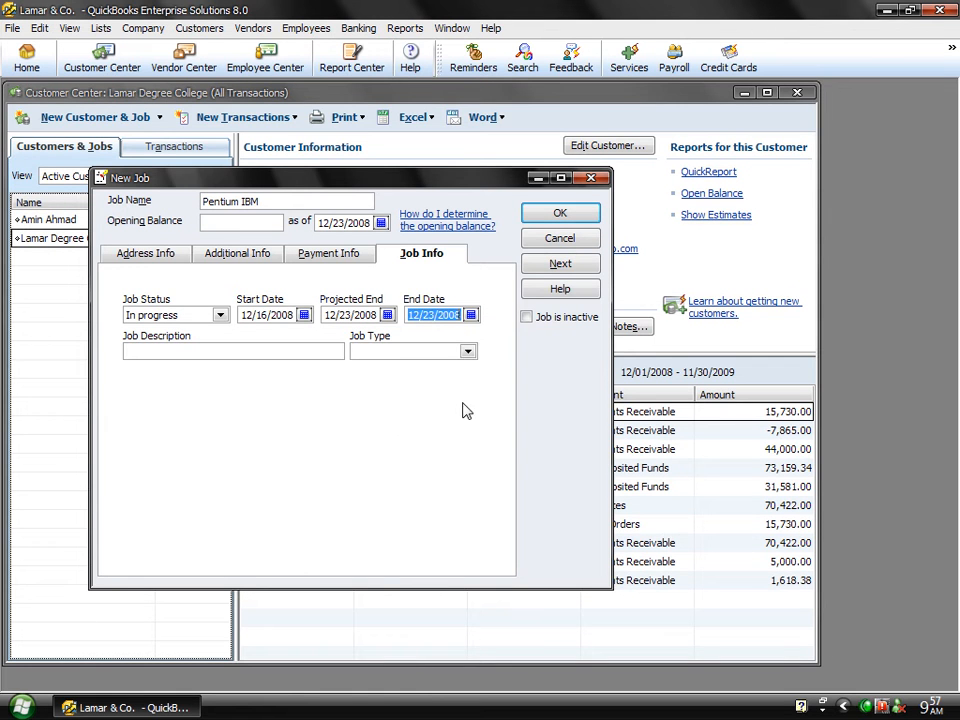
Step: Describe the job as "Pentium 4 IBM Branded System" with job type Commercial, then save it and close the Customer Center
click(319, 351)
text(Pentium)
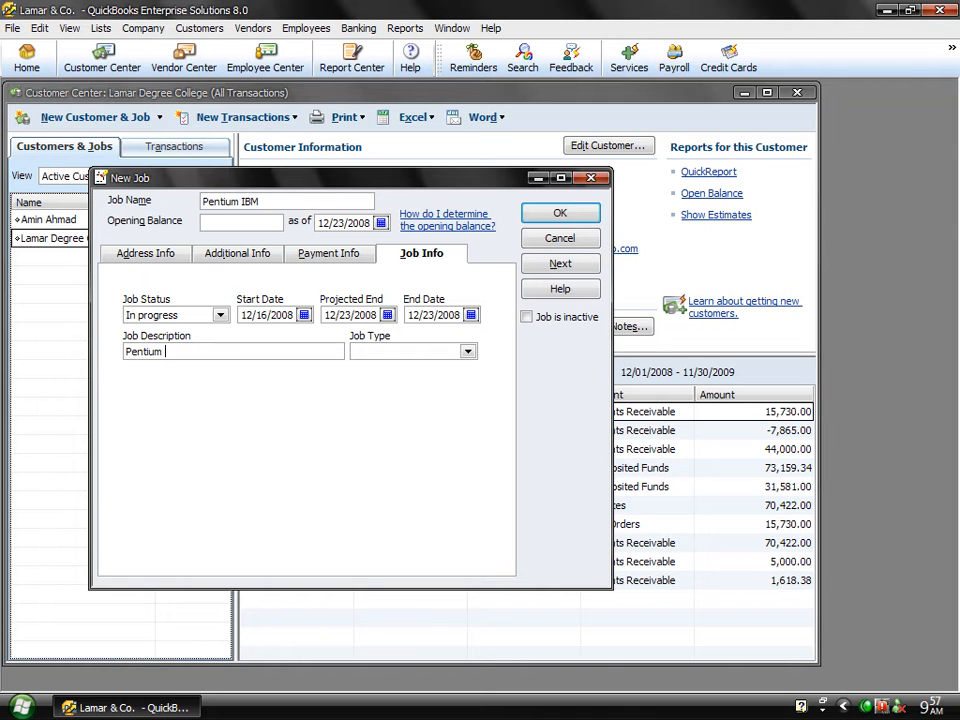
text( 4 IBM Branded System)
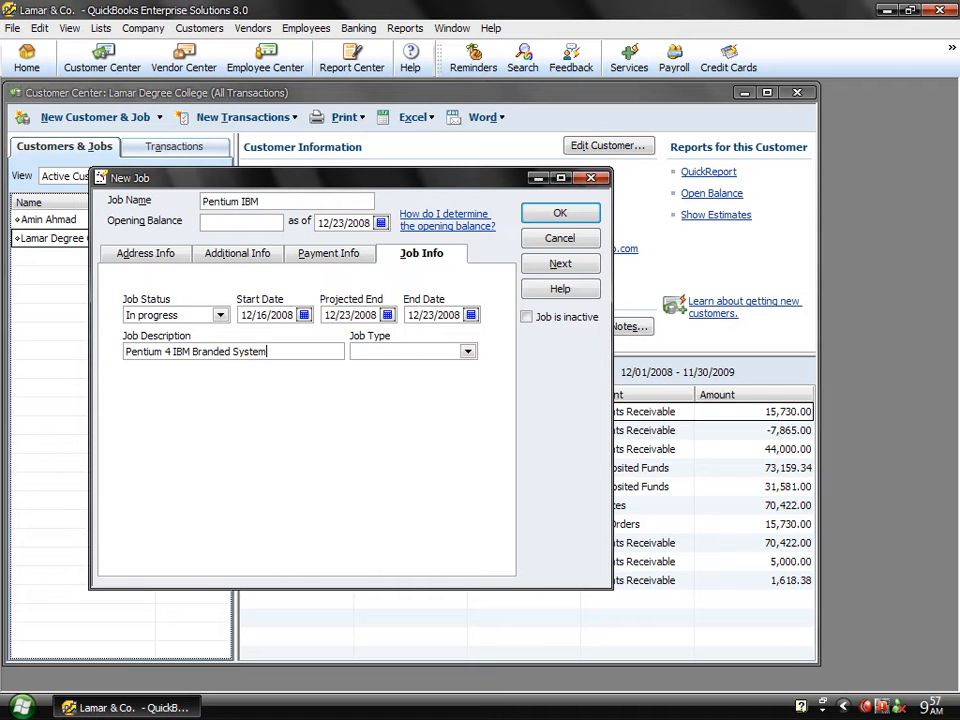
click(468, 353)
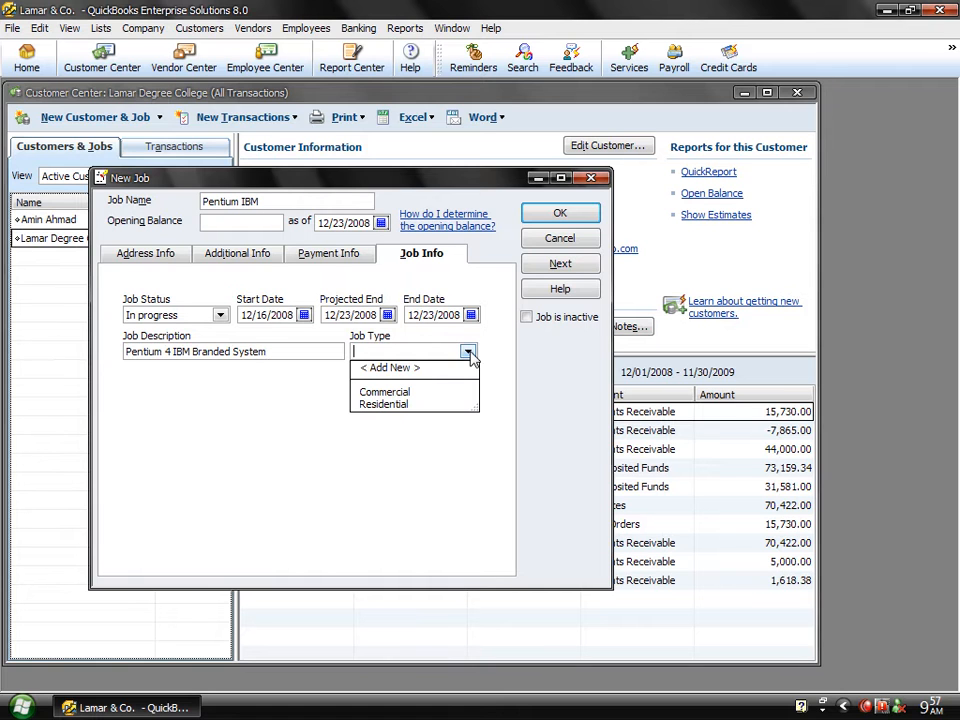
click(391, 395)
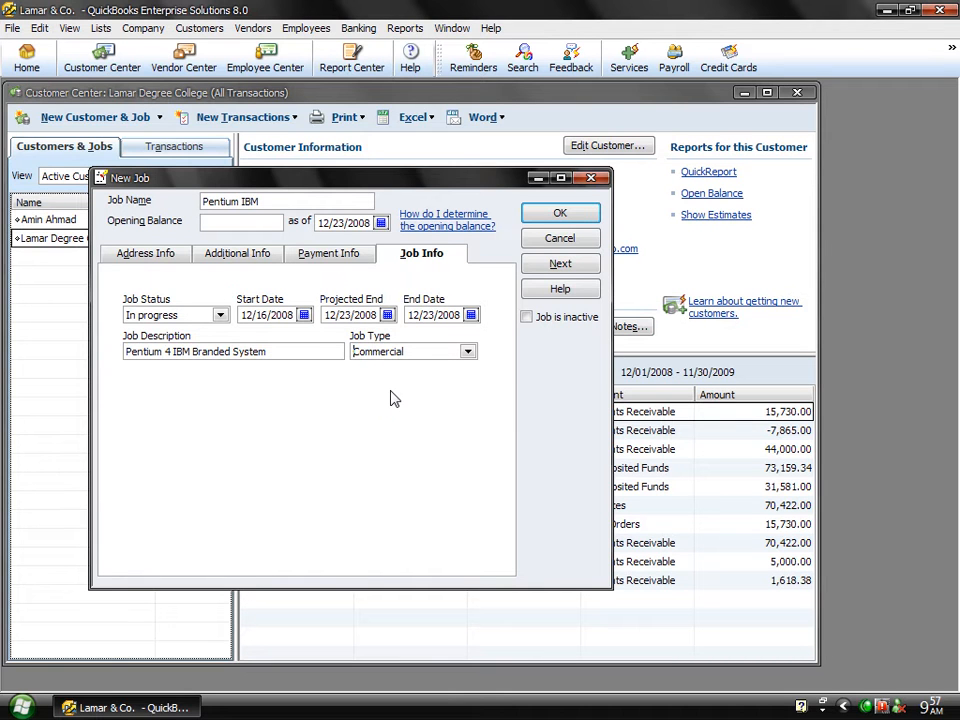
click(533, 222)
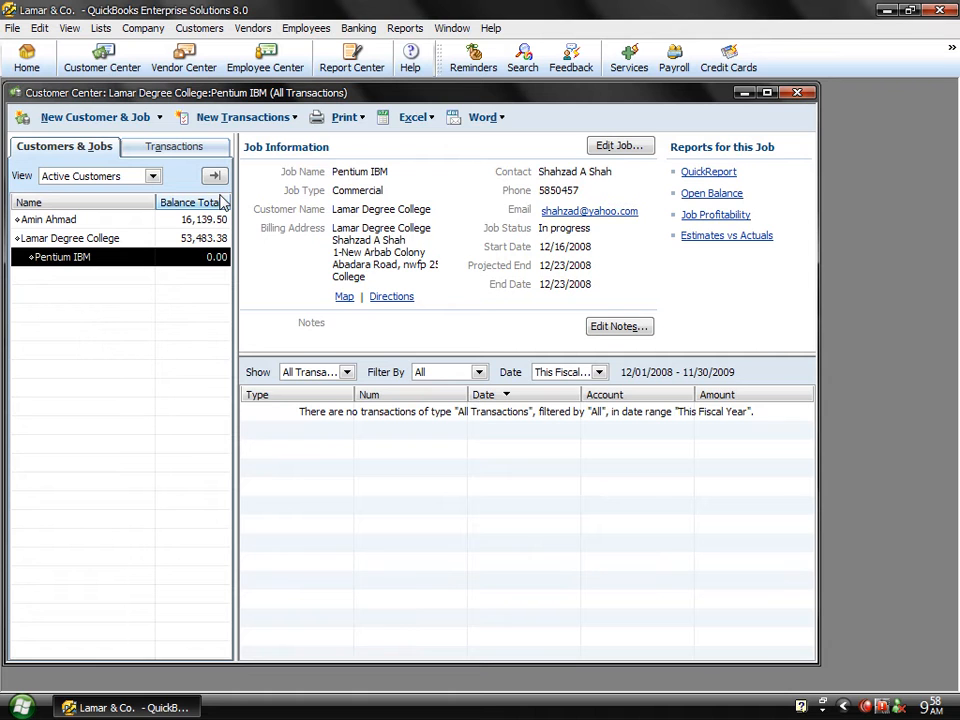
click(797, 92)
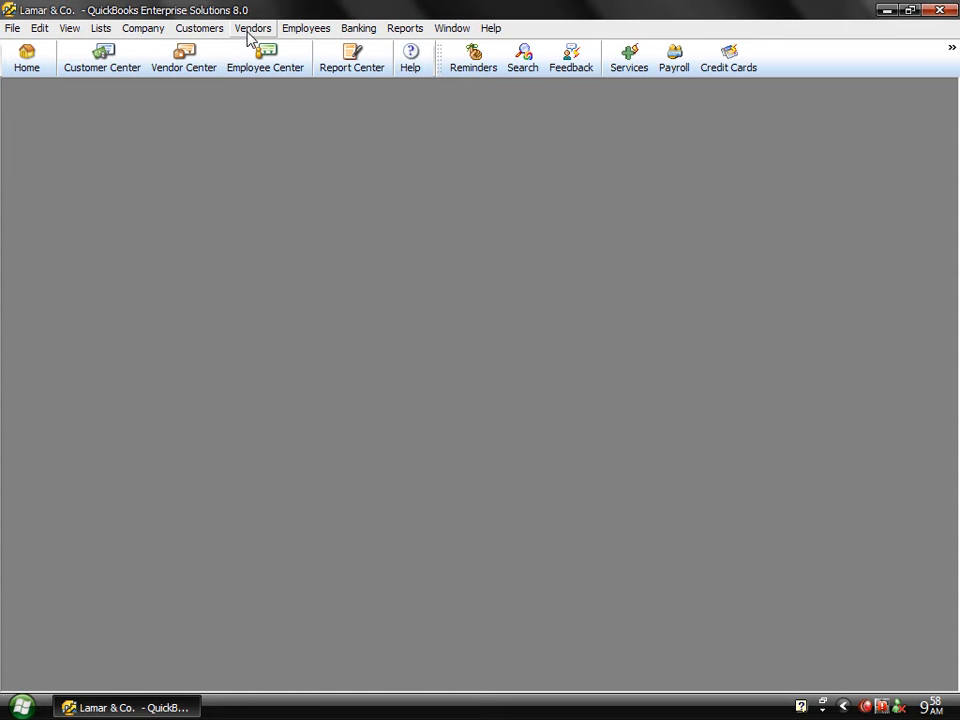
Step: Start a new estimate for Lamar Degree College's Pentium IBM job
click(209, 31)
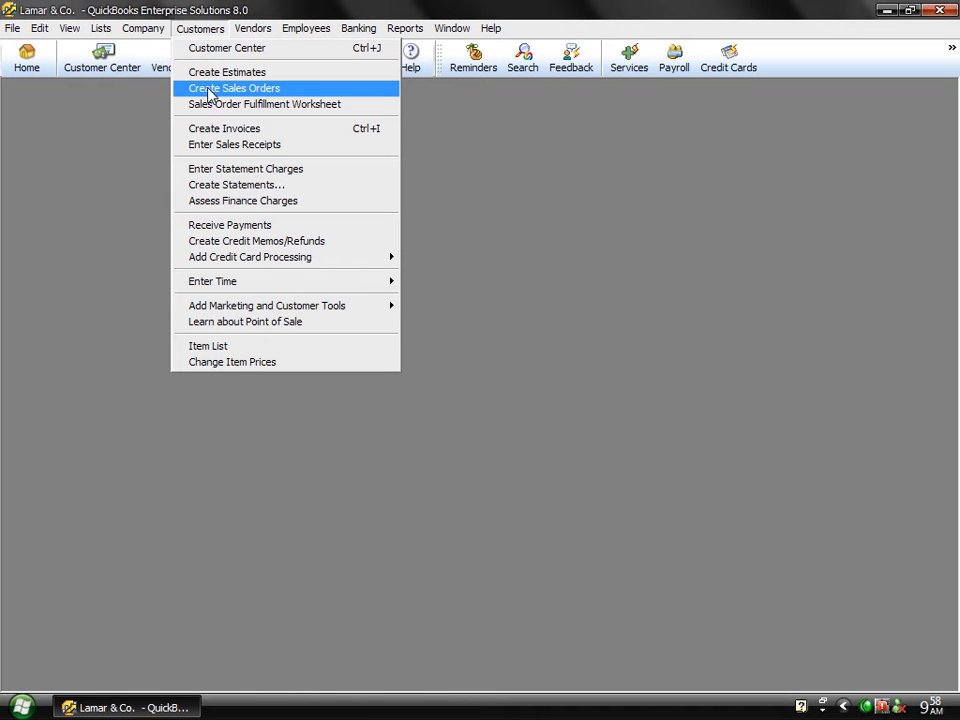
click(212, 73)
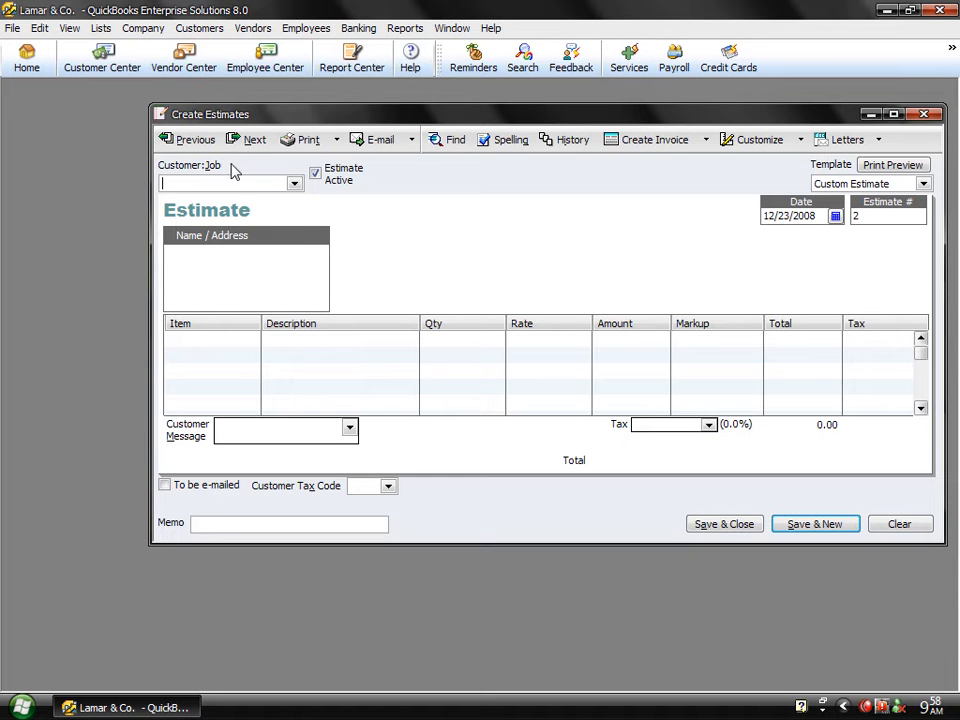
click(294, 185)
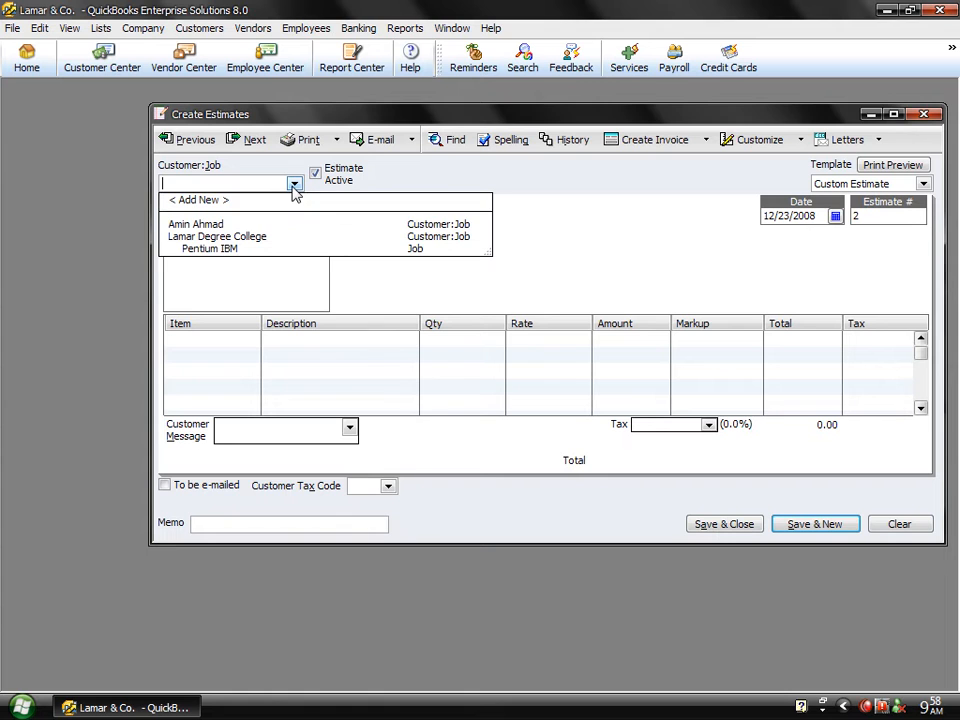
click(222, 250)
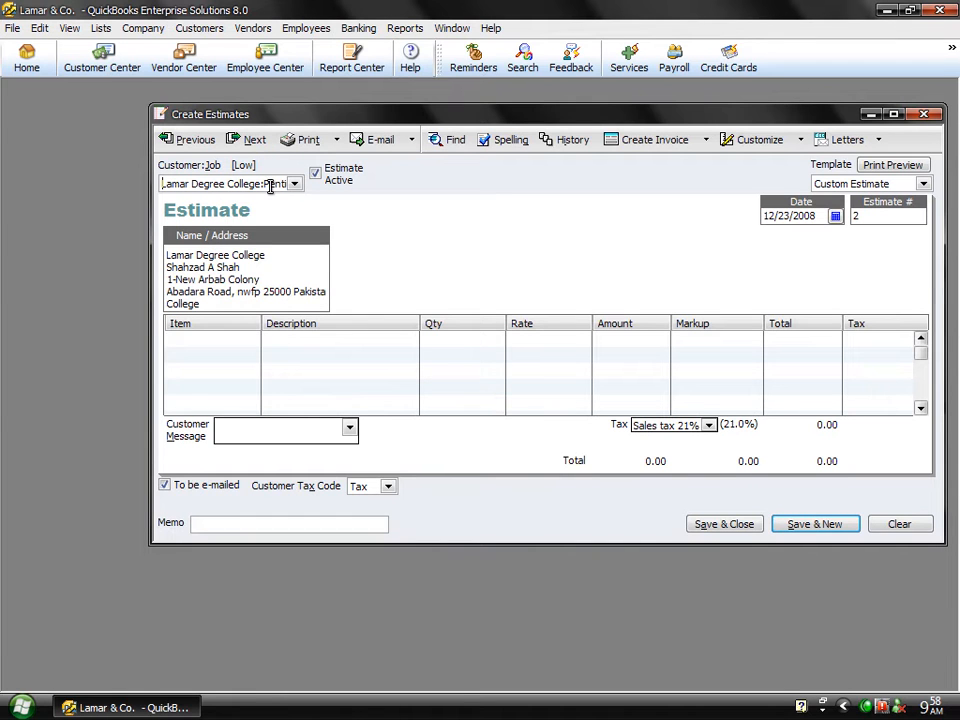
drag(270, 187, 330, 189)
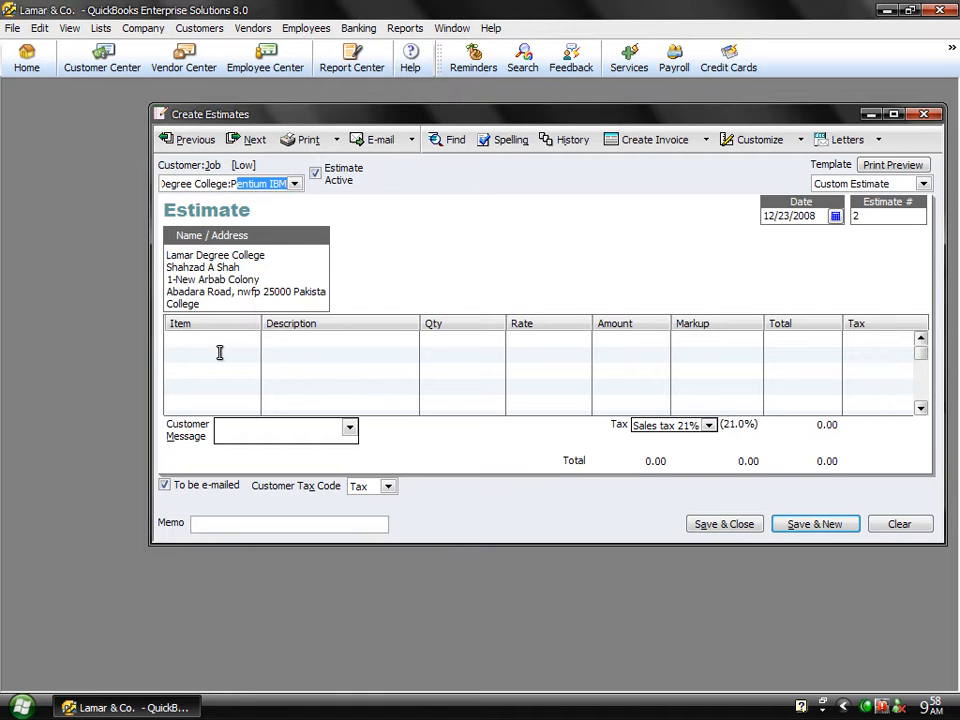
Step: Add the item Pentium iv sys. to the estimate's first line with a quantity of 12
click(245, 336)
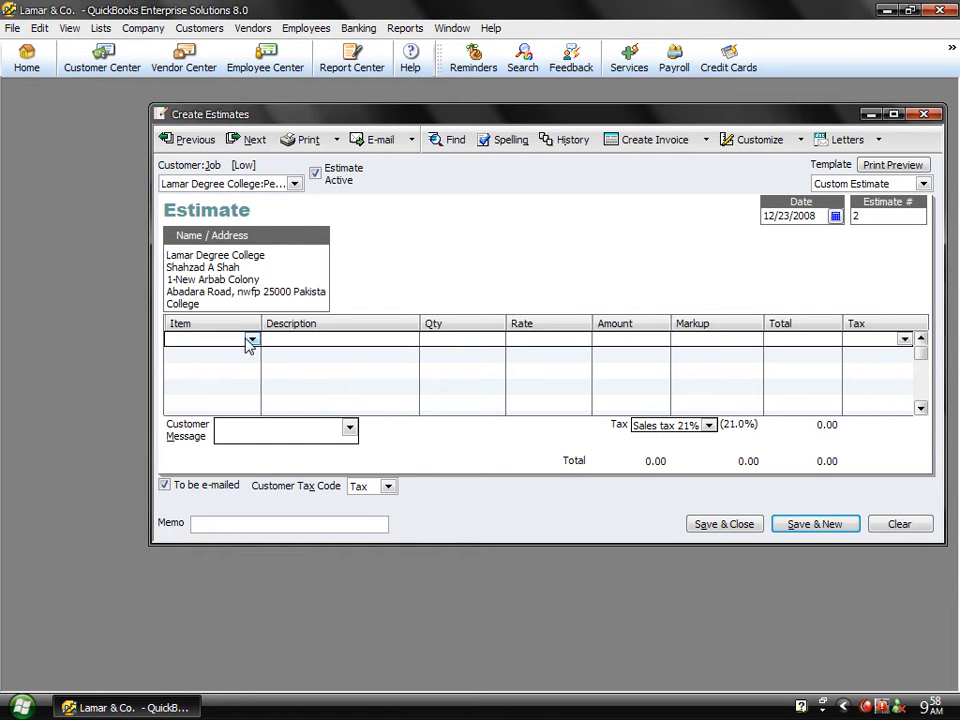
click(252, 340)
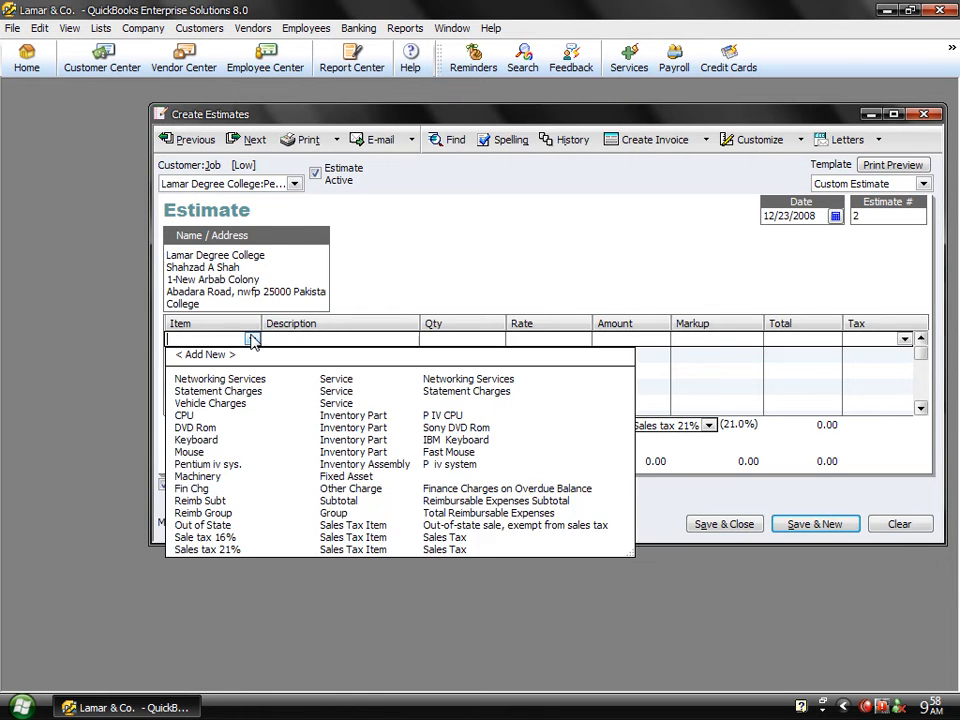
click(207, 466)
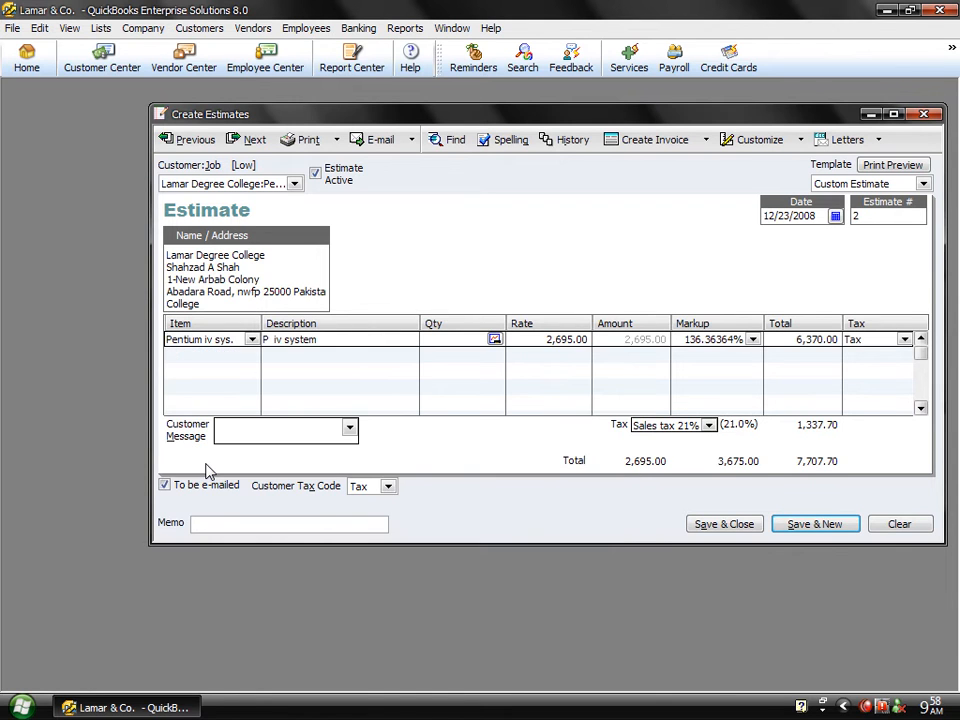
click(449, 344)
text(12)
key(Tab)
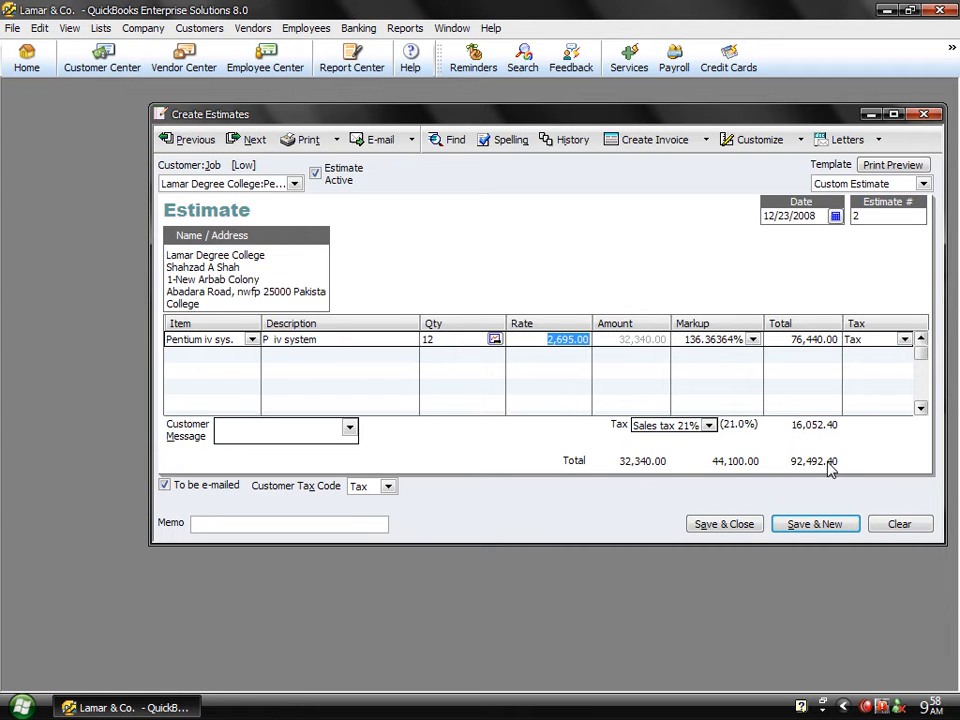
Step: Save the estimate, accepting the closed-period change and credit limit overrun and ignoring all instances of the flagged spelling, and close the estimate form
click(811, 527)
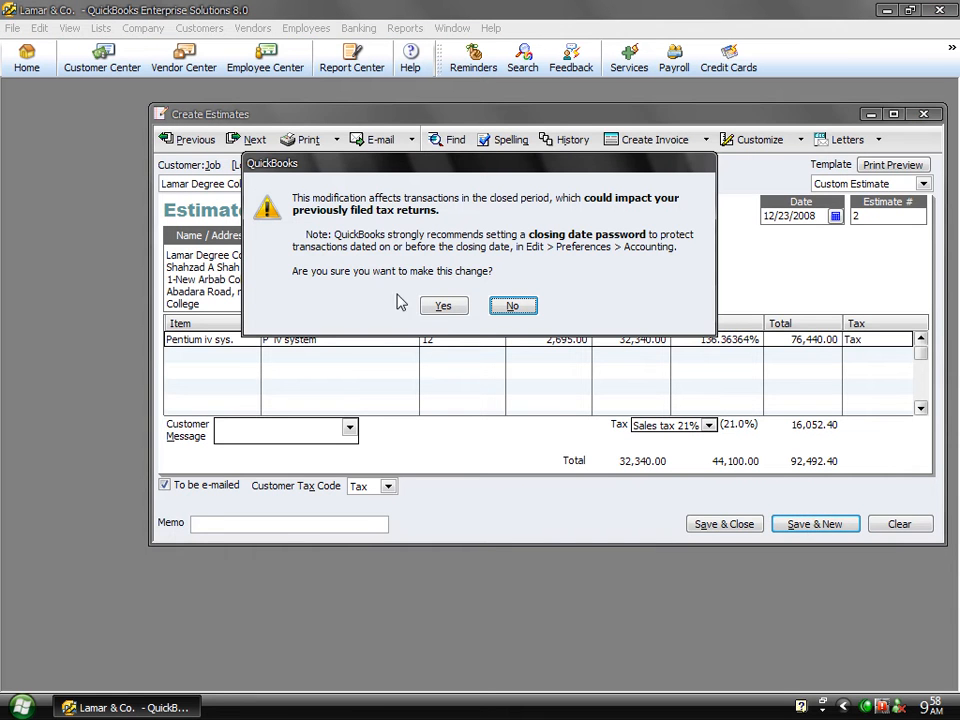
click(441, 311)
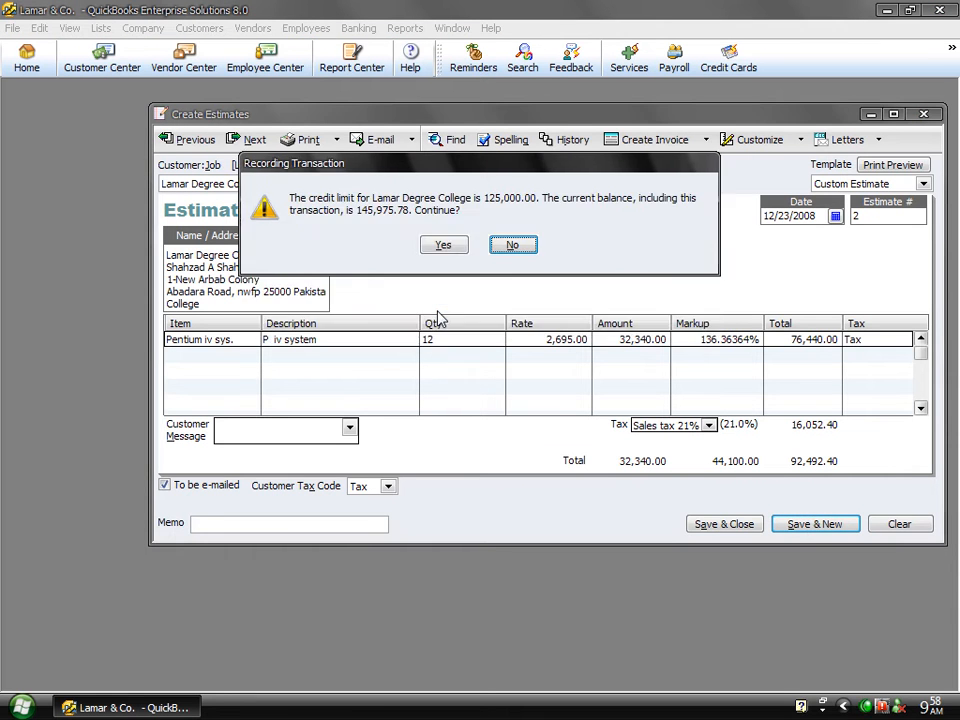
click(441, 248)
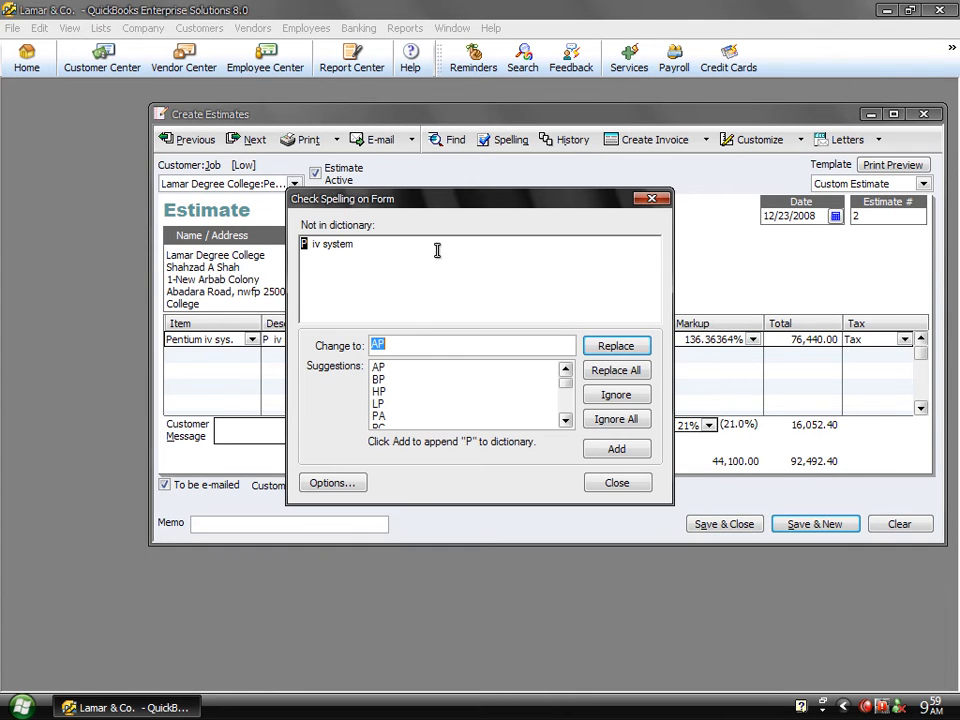
click(614, 421)
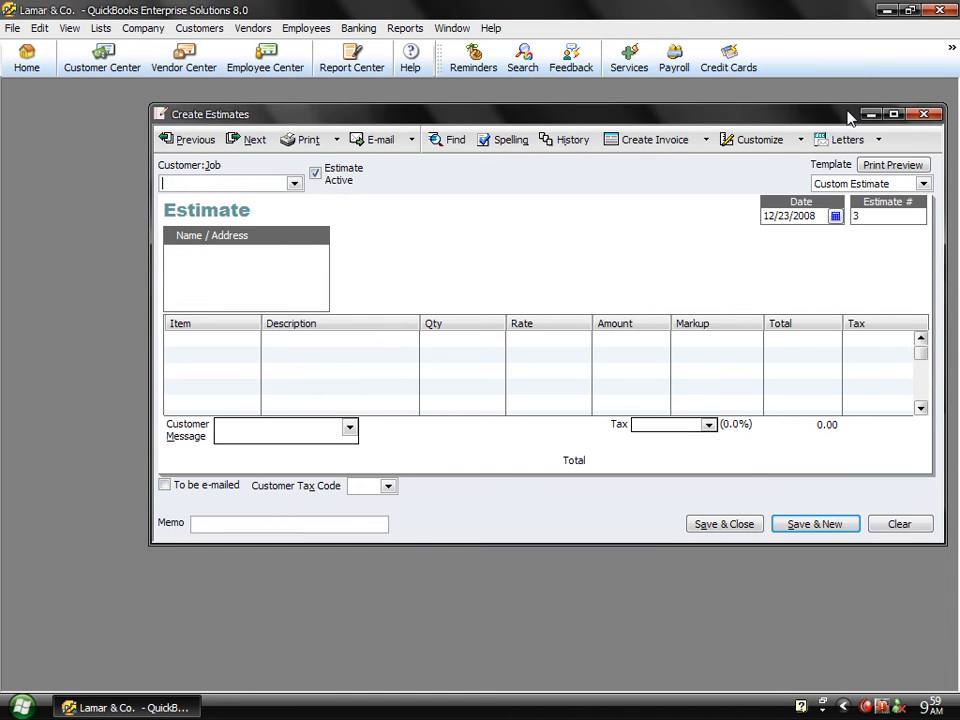
click(921, 114)
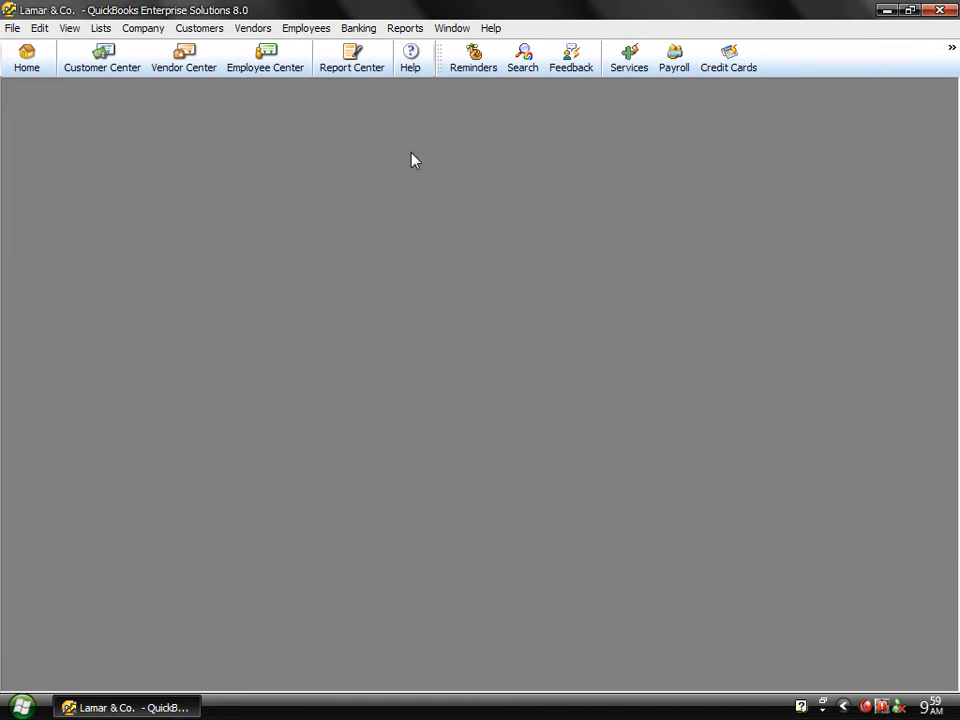
Step: Display the Pentium IBM job's information and transactions in the Customer Center
click(115, 67)
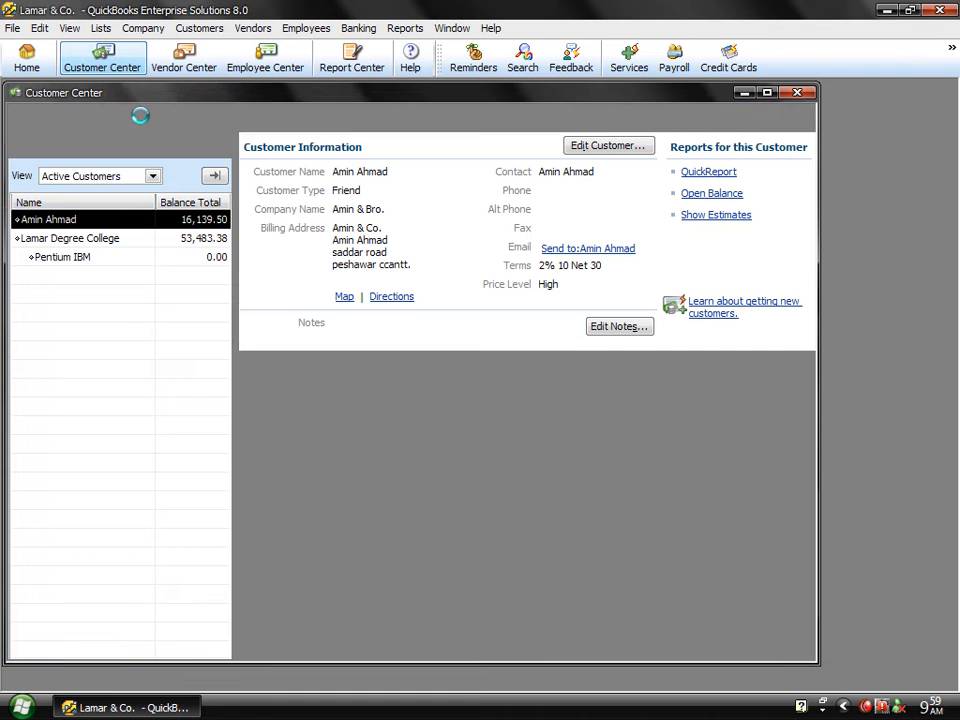
click(102, 259)
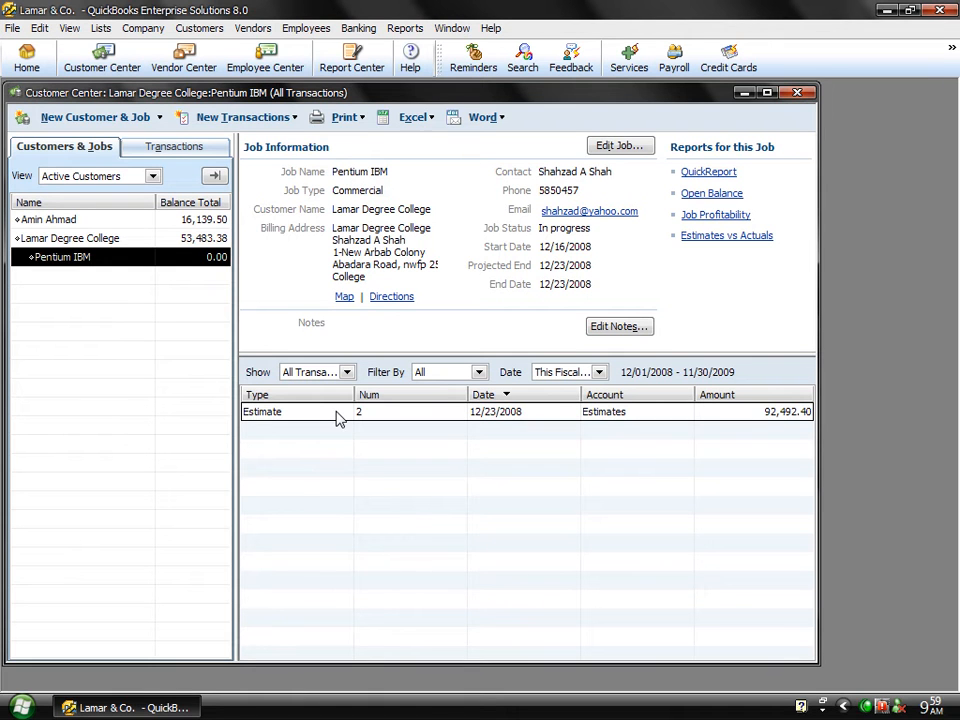
Step: Start an assembly build for the inventory assembly item Pentium iv sys
click(258, 30)
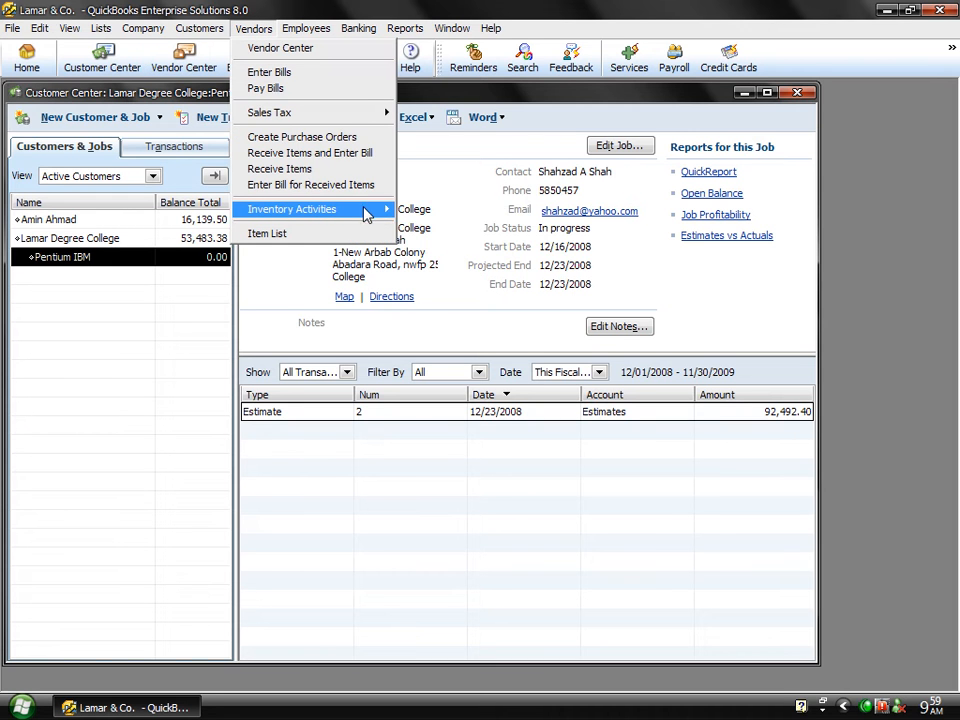
mouse_move(367, 214)
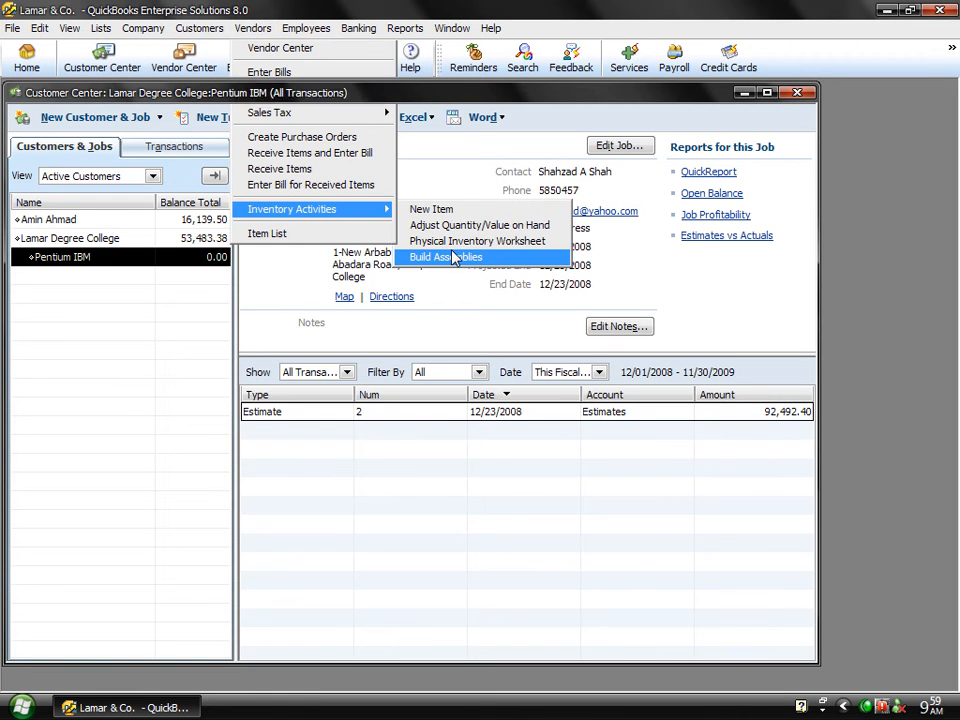
click(453, 258)
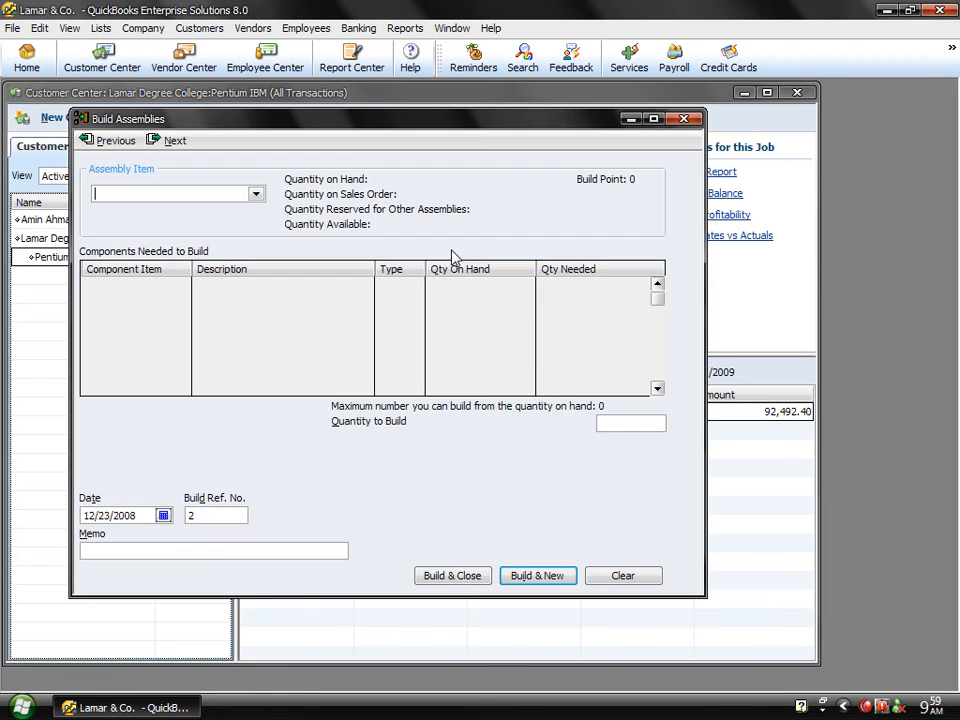
click(257, 193)
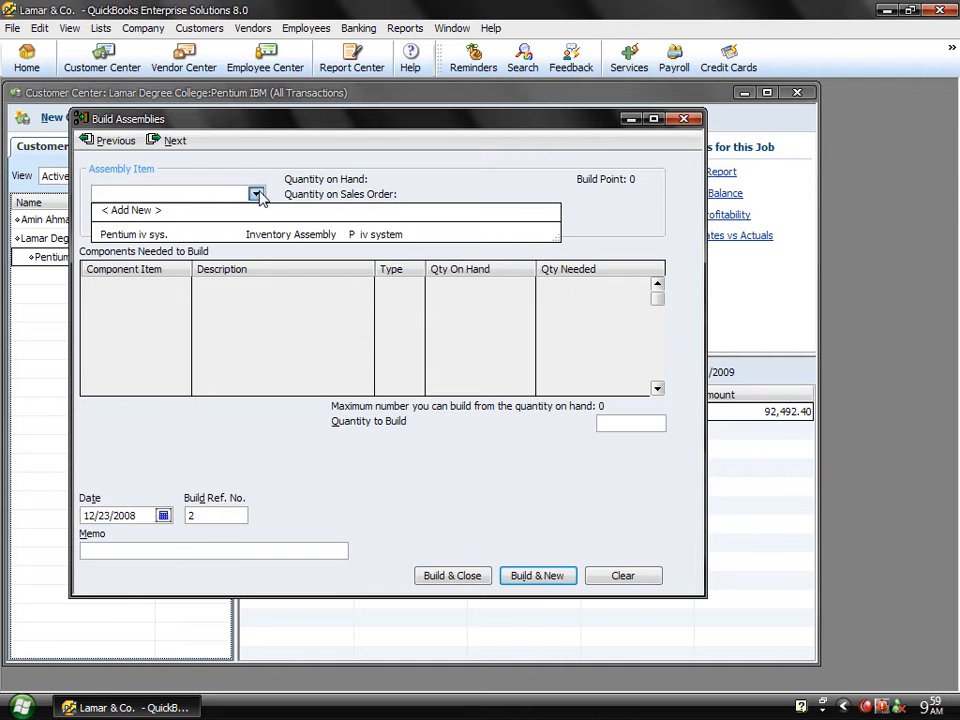
click(156, 237)
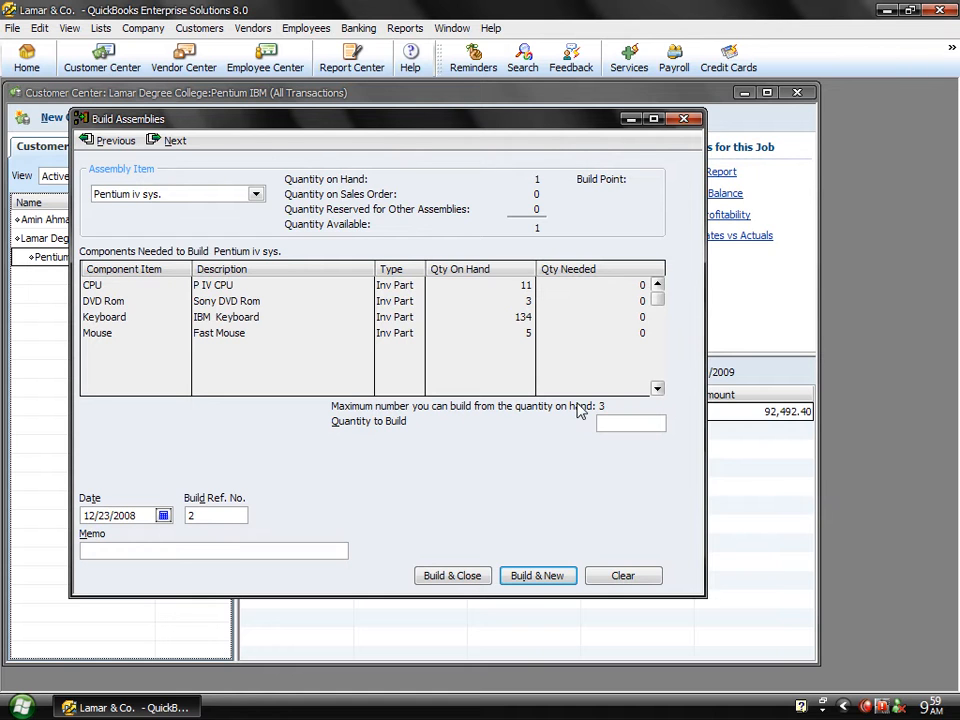
Step: Start an inventory quantity adjustment and set the new quantities of CPU, DVD Rom and Mouse to 20 each
click(255, 29)
mouse_move(361, 214)
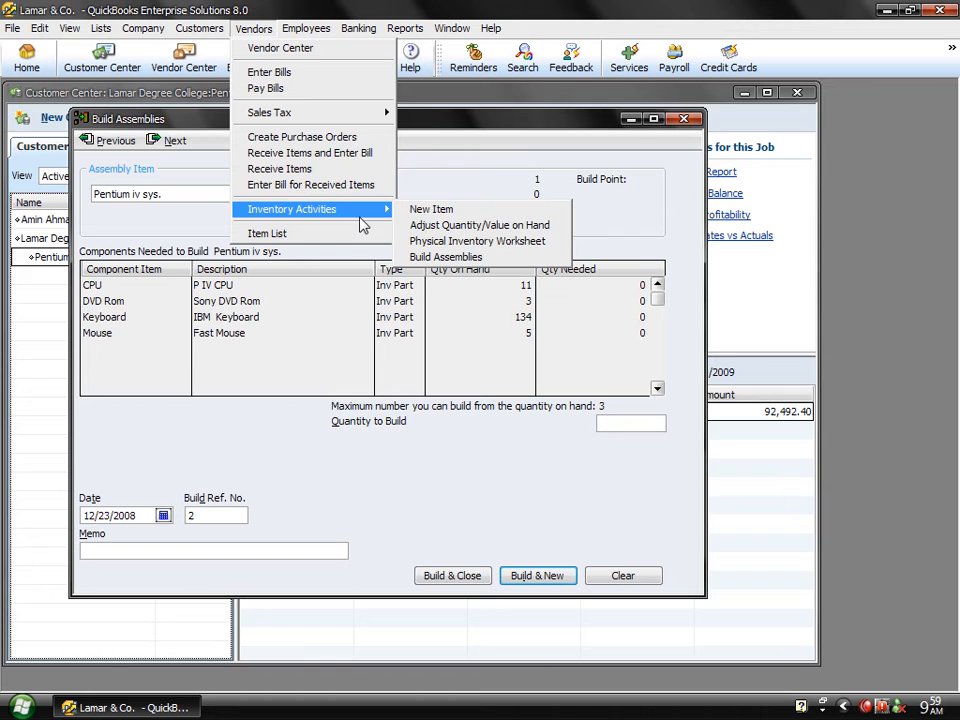
click(436, 225)
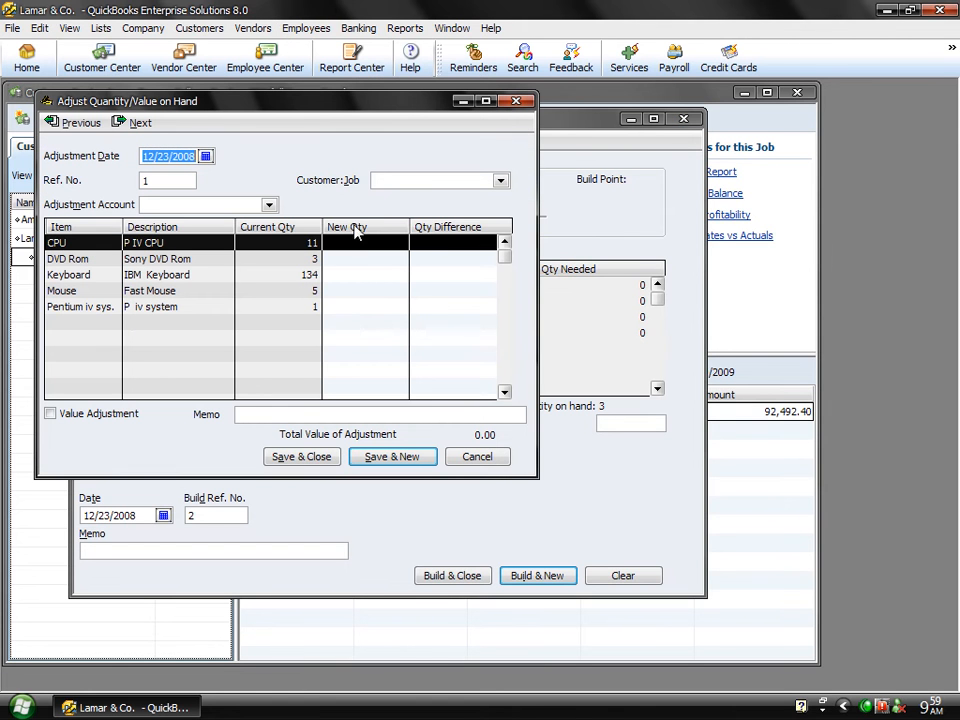
click(367, 241)
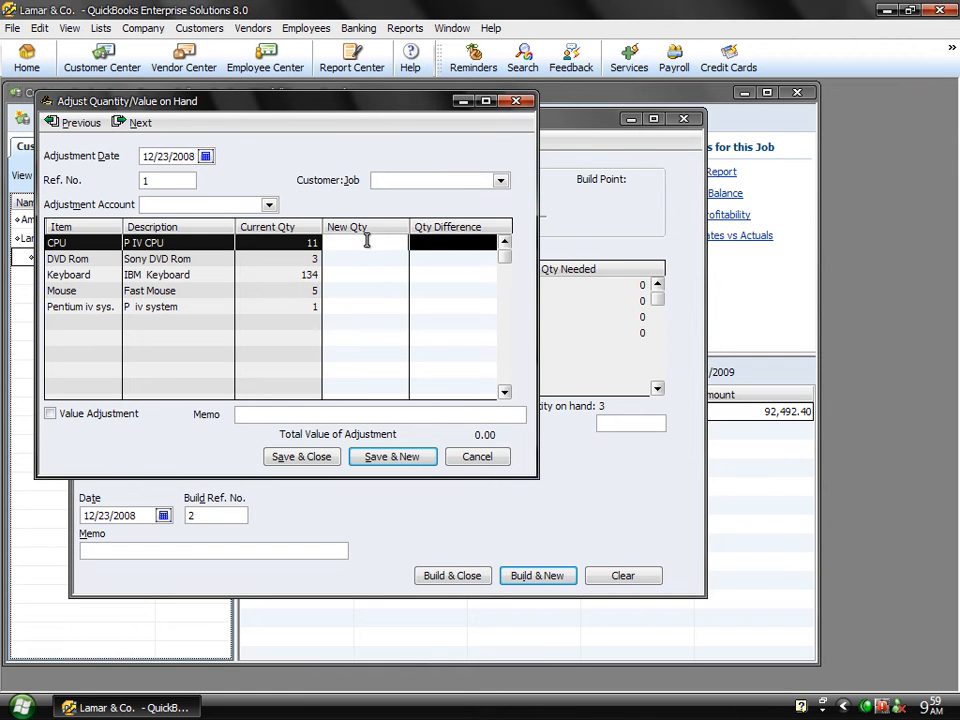
text(20)
click(363, 258)
text(4)
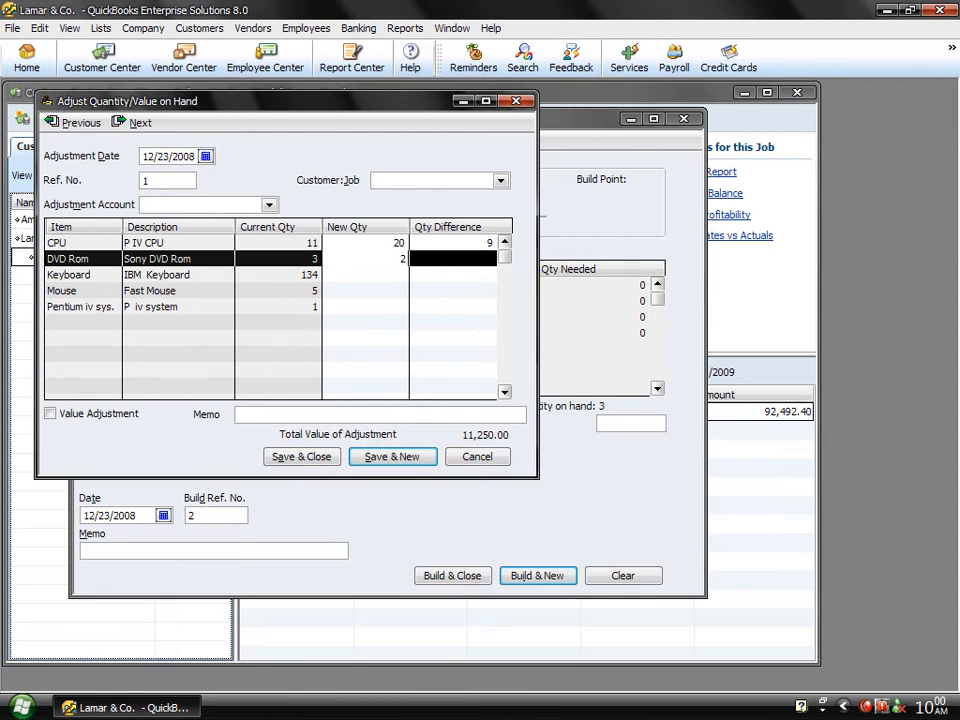
text(0)
click(365, 290)
text(20)
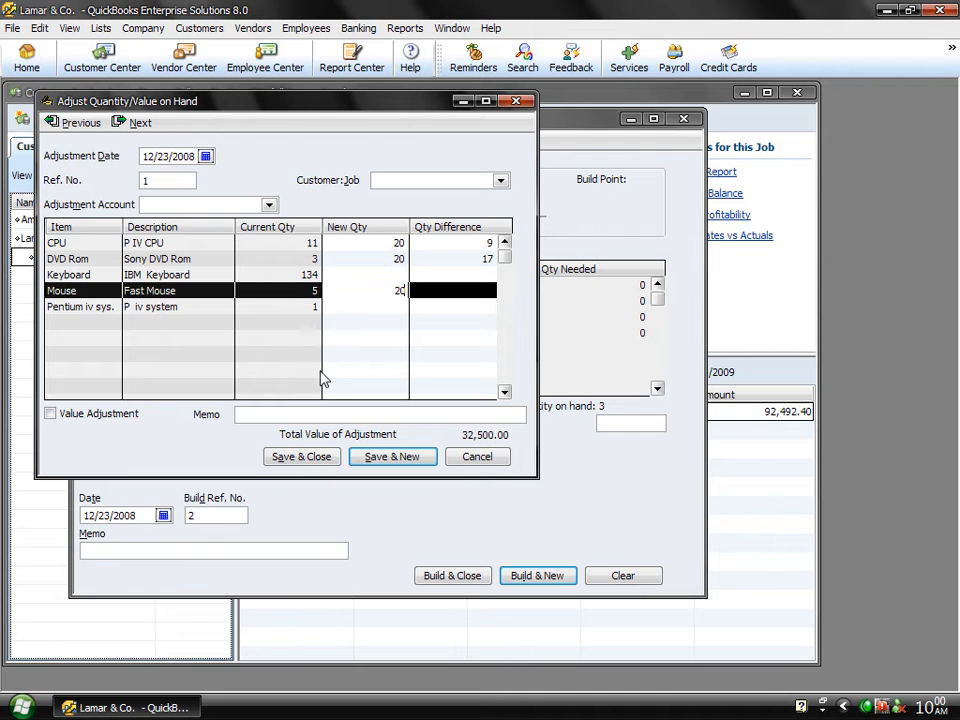
Step: Assign the adjustment to the Inventory Adj. account with the memo "Bonus" and save it, accepting the closed-period change
click(252, 205)
text(Inventory Asset)
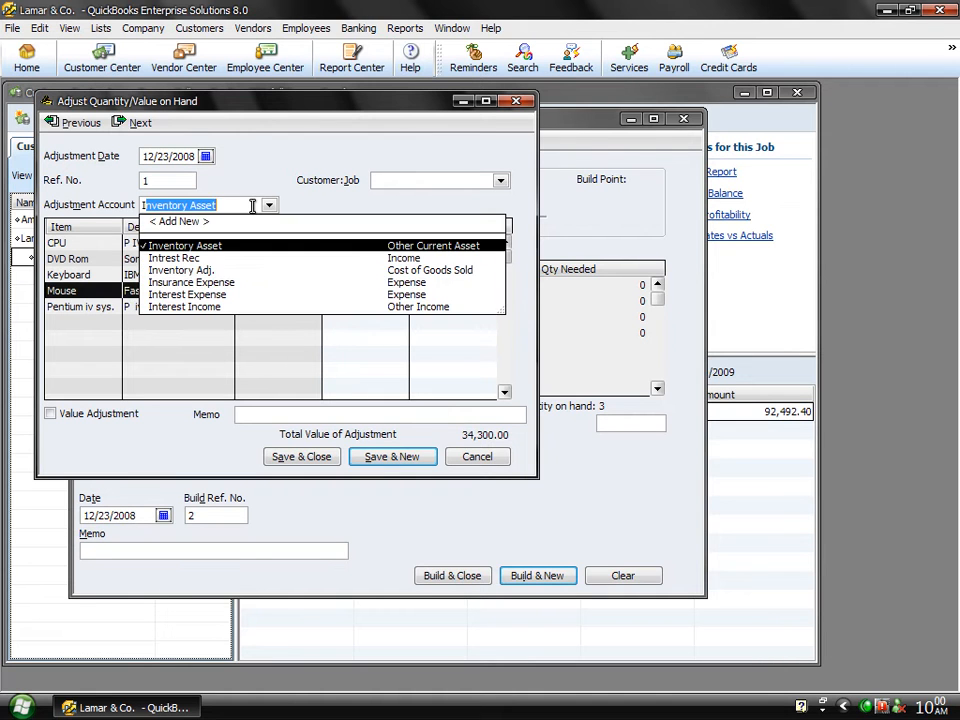
click(176, 271)
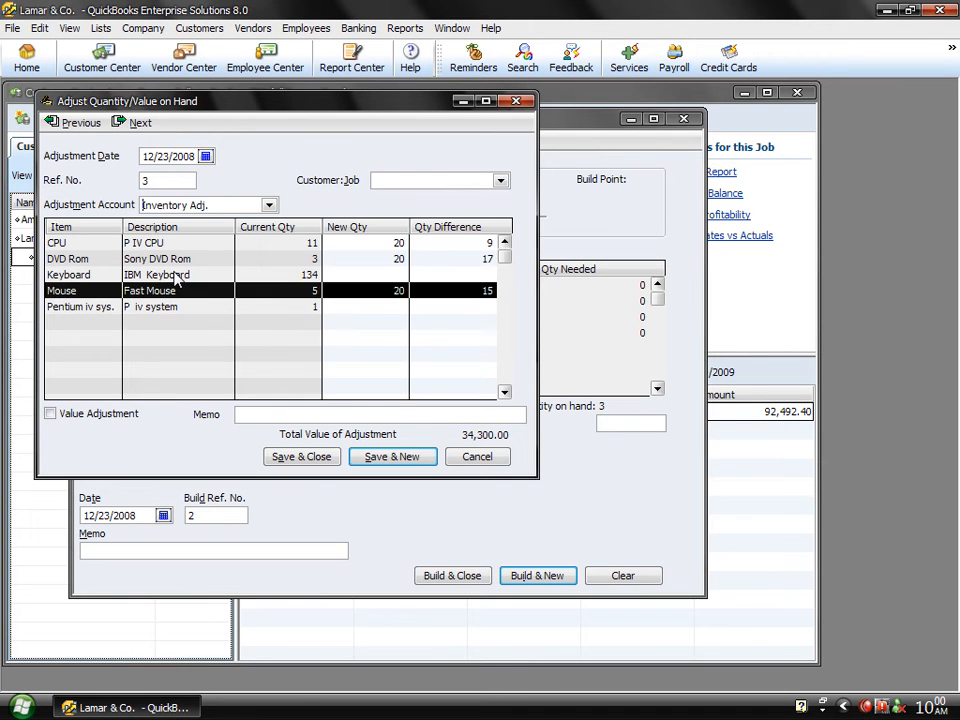
click(257, 415)
text(Bonus)
click(296, 458)
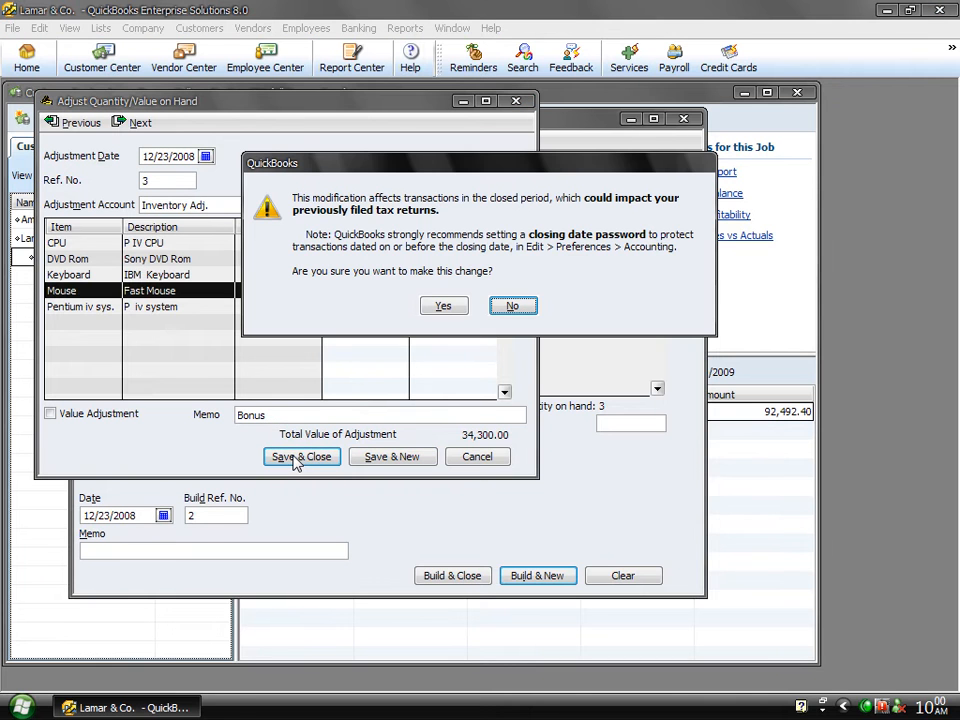
click(440, 305)
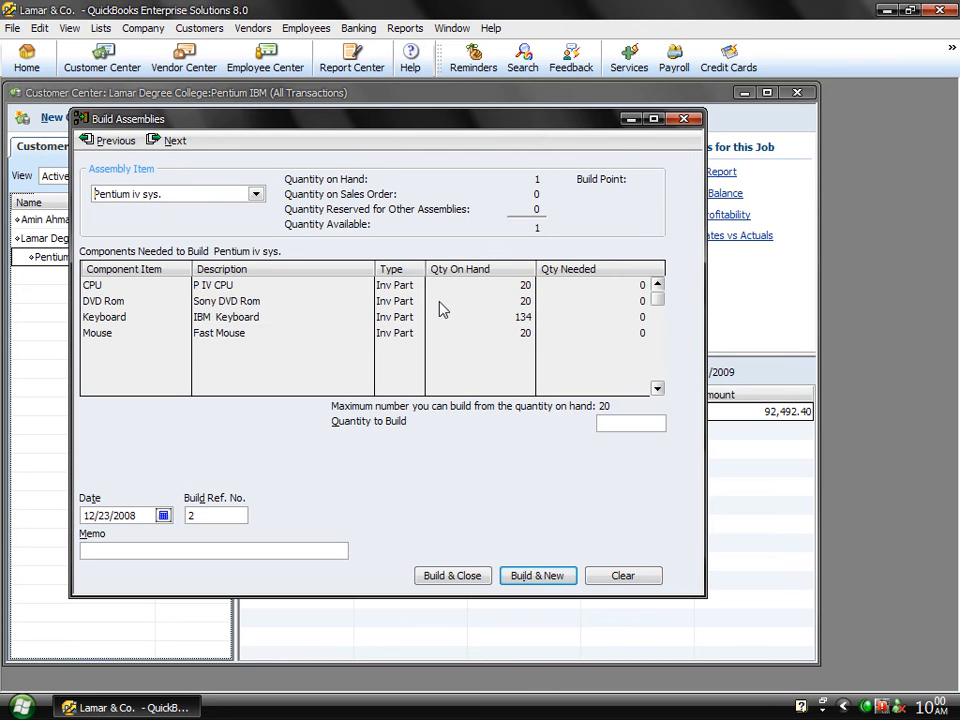
Step: Build 12 units of Pentium iv sys. and close the build form, accepting the closed-period change
click(627, 422)
text(12)
click(463, 576)
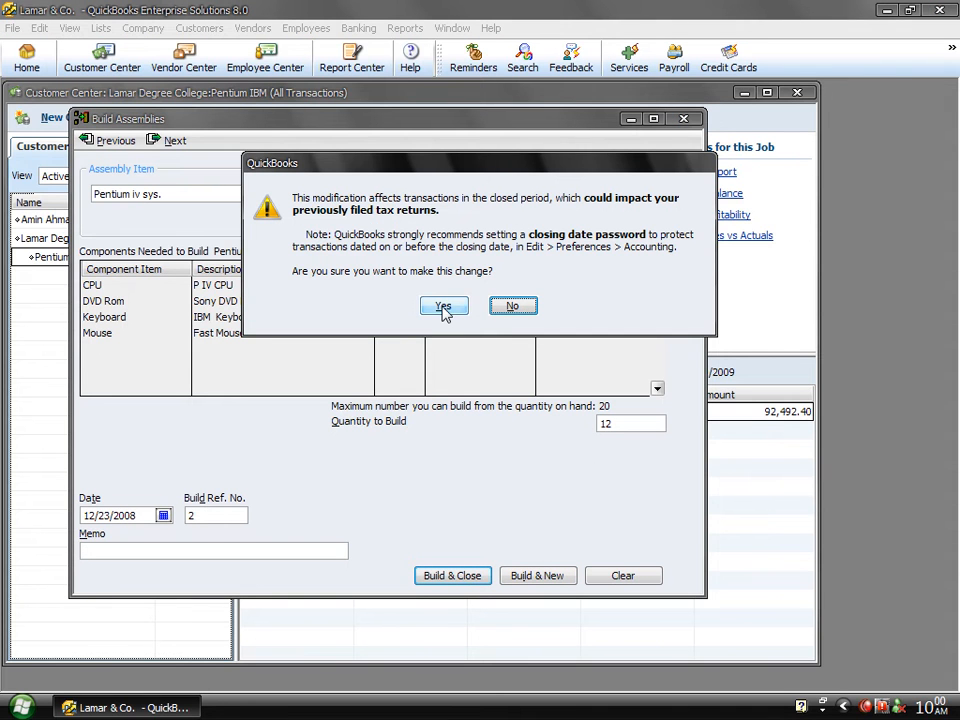
click(443, 307)
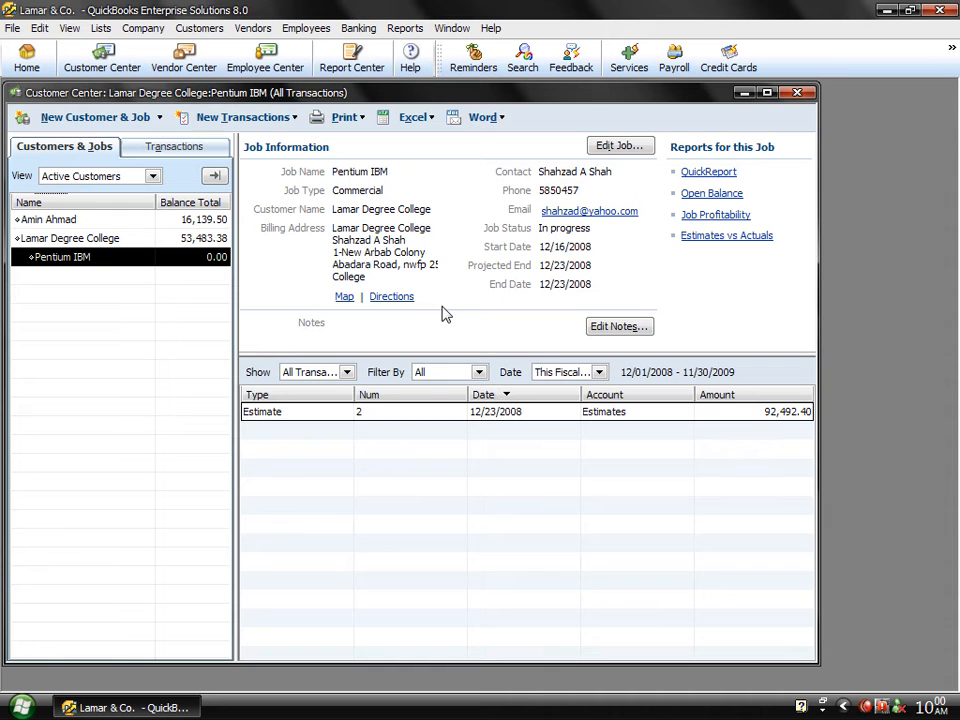
Step: Create an invoice for Lamar Degree College's Pentium IBM job from estimate 2, covering the entire estimate (100%)
click(240, 30)
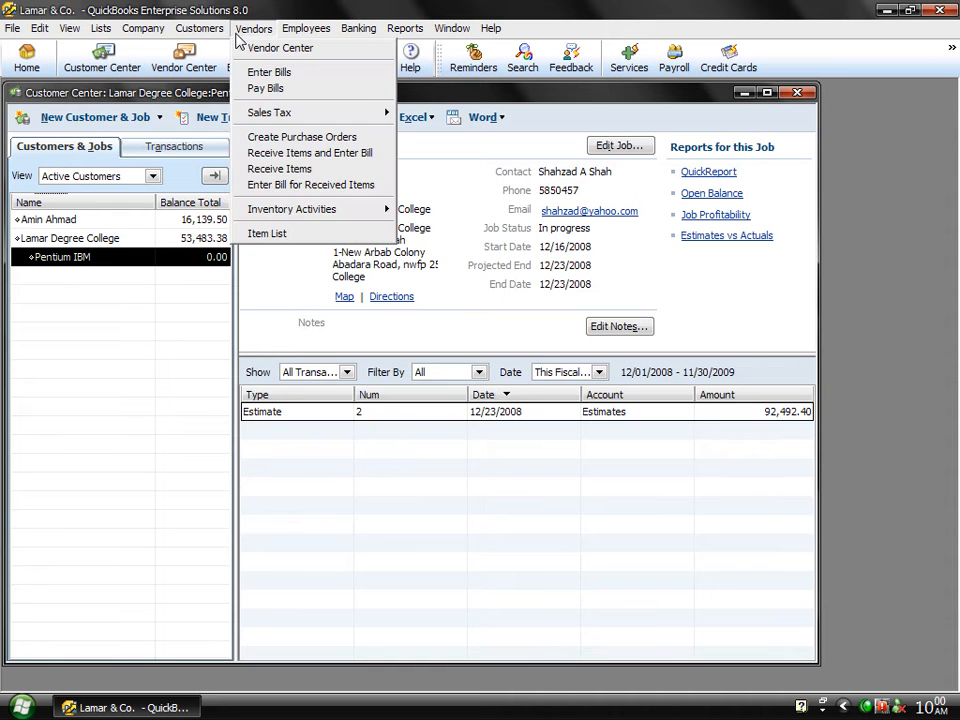
mouse_move(170, 30)
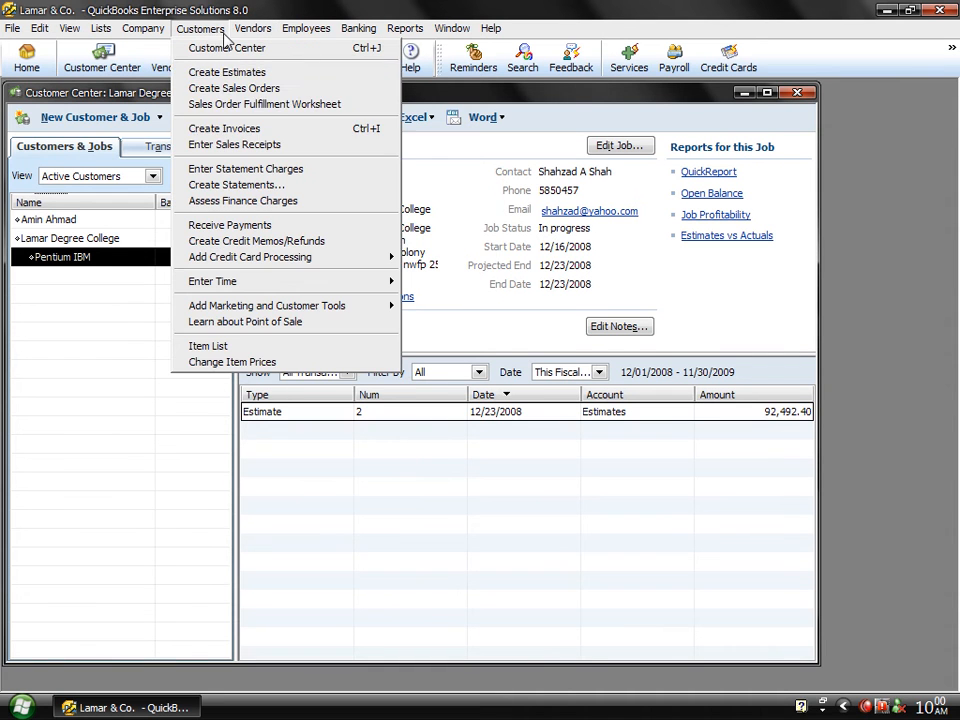
click(227, 137)
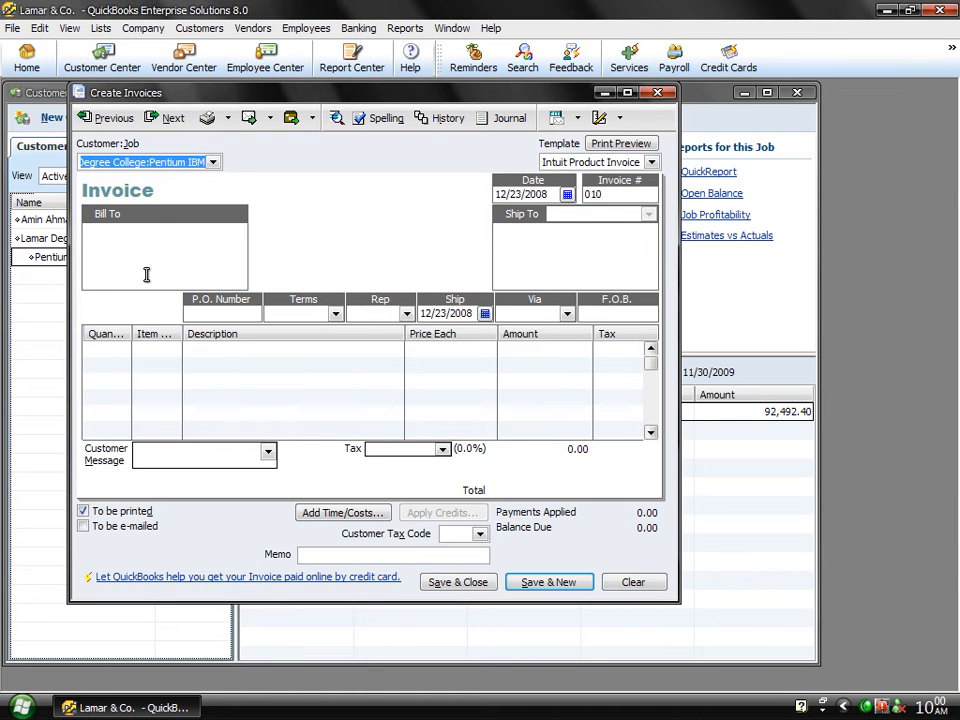
click(167, 348)
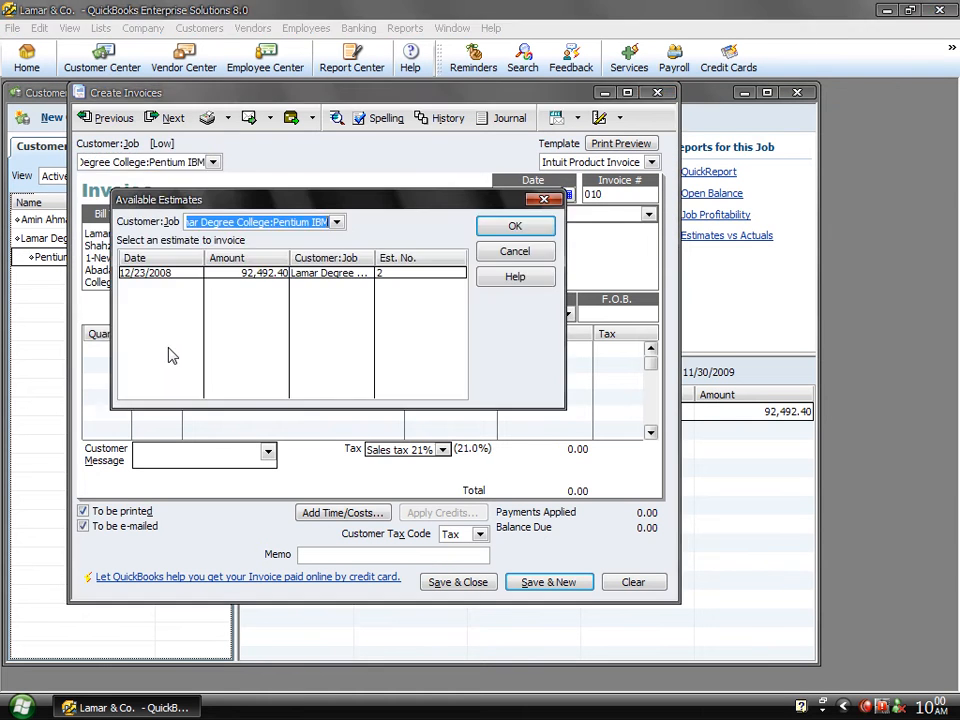
click(247, 277)
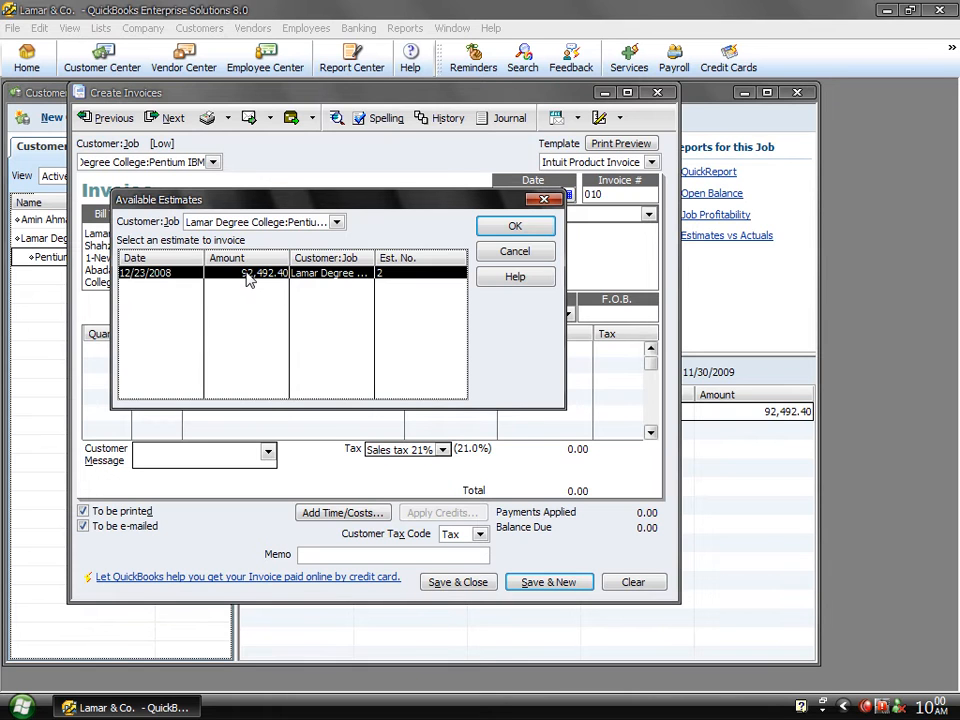
click(499, 229)
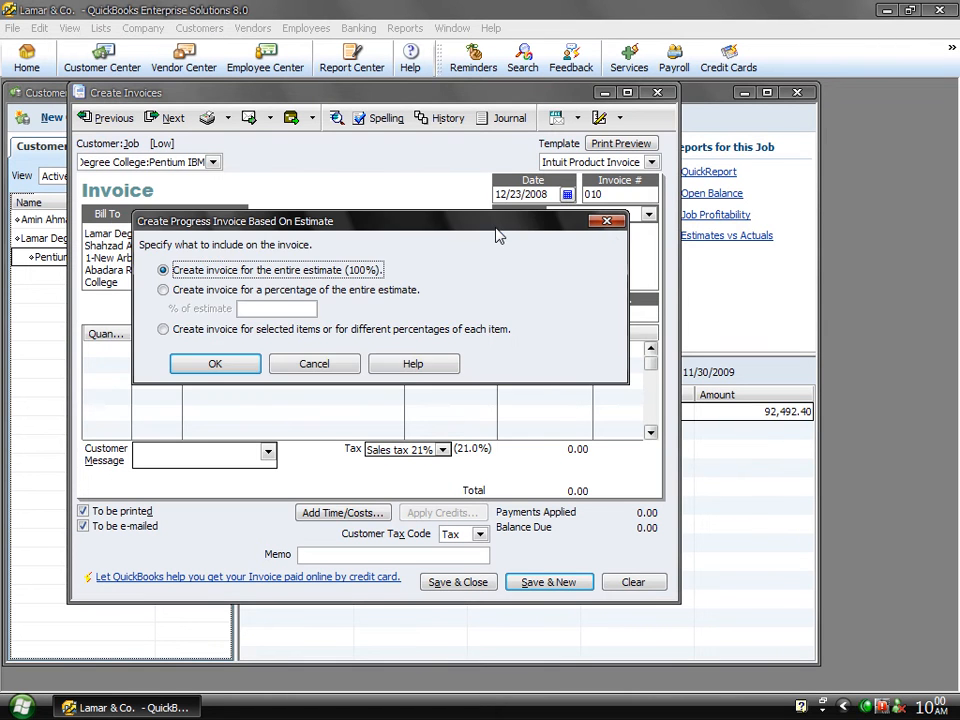
click(240, 363)
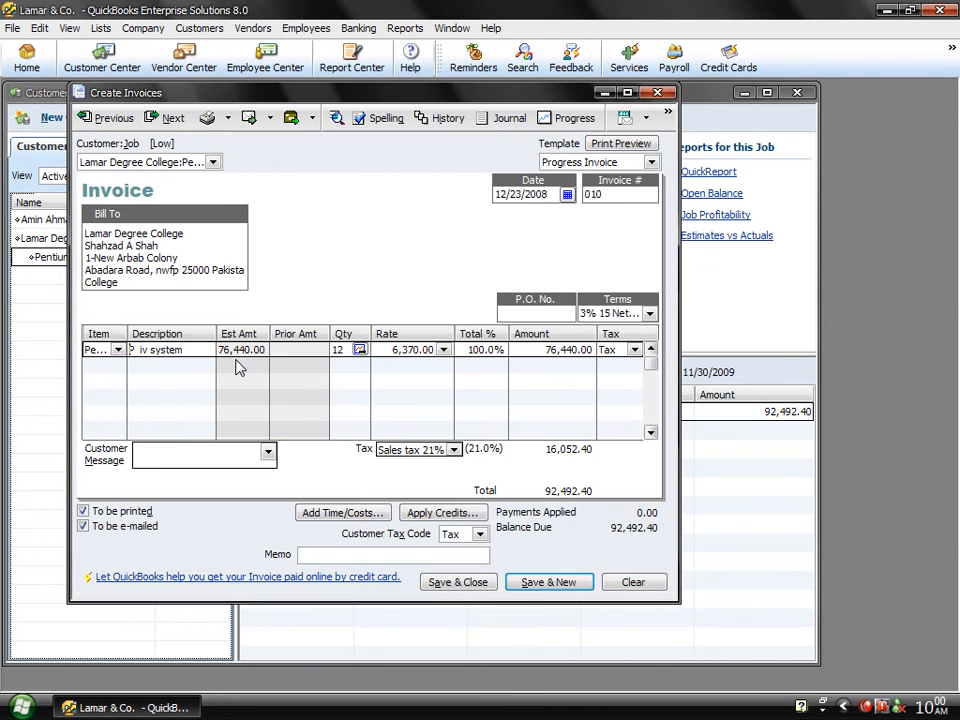
Step: Save and close the invoice, accepting the closed-period change and credit limit overrun and ignoring all instances of the flagged spelling
click(459, 582)
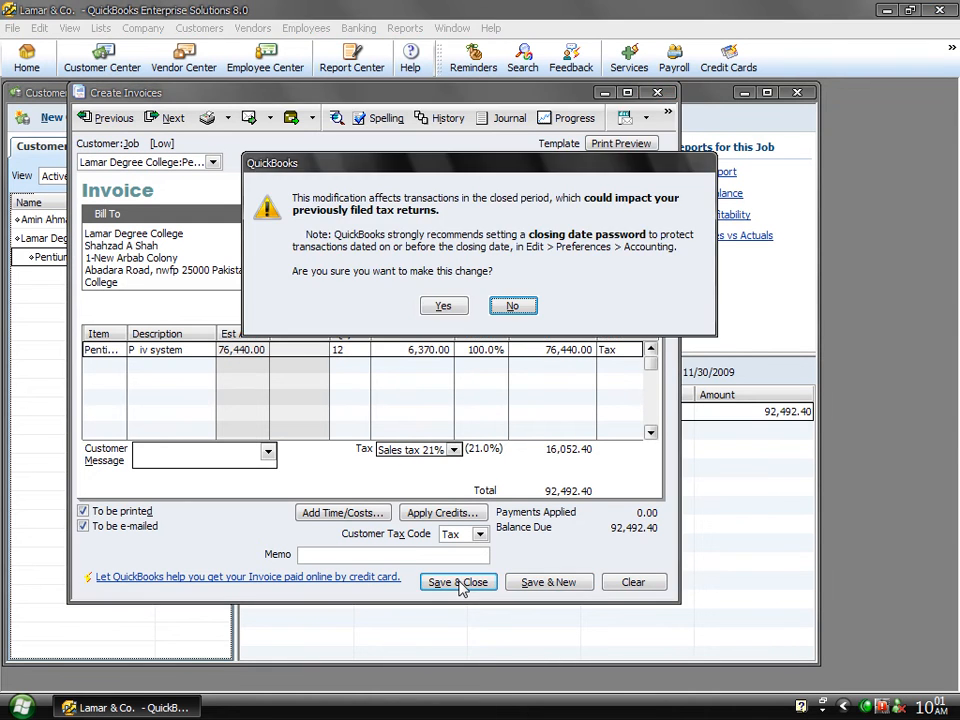
click(439, 307)
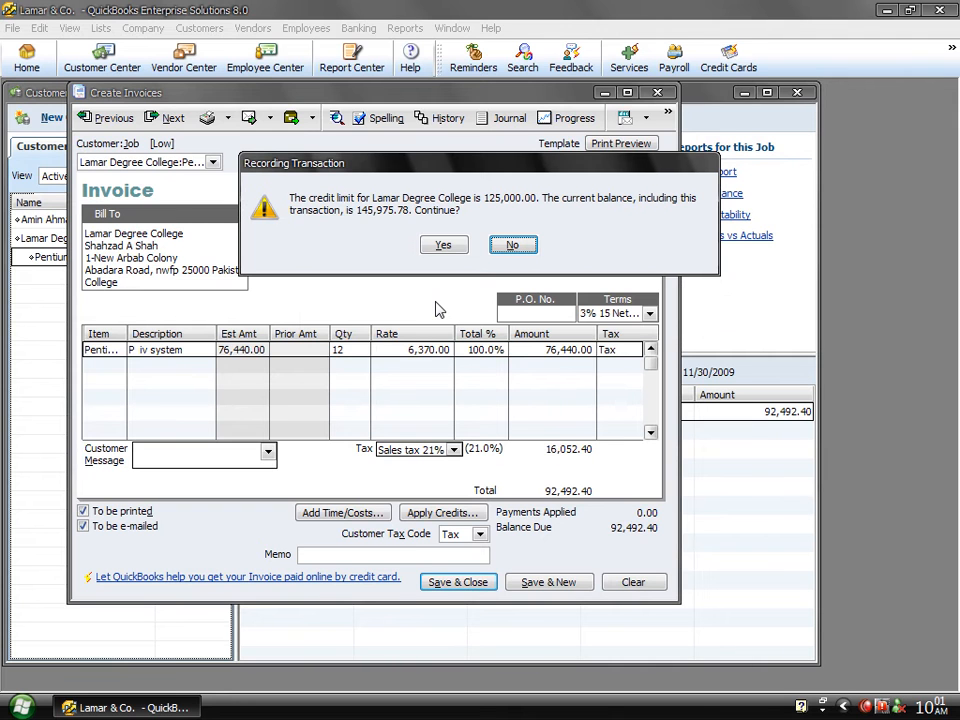
click(439, 246)
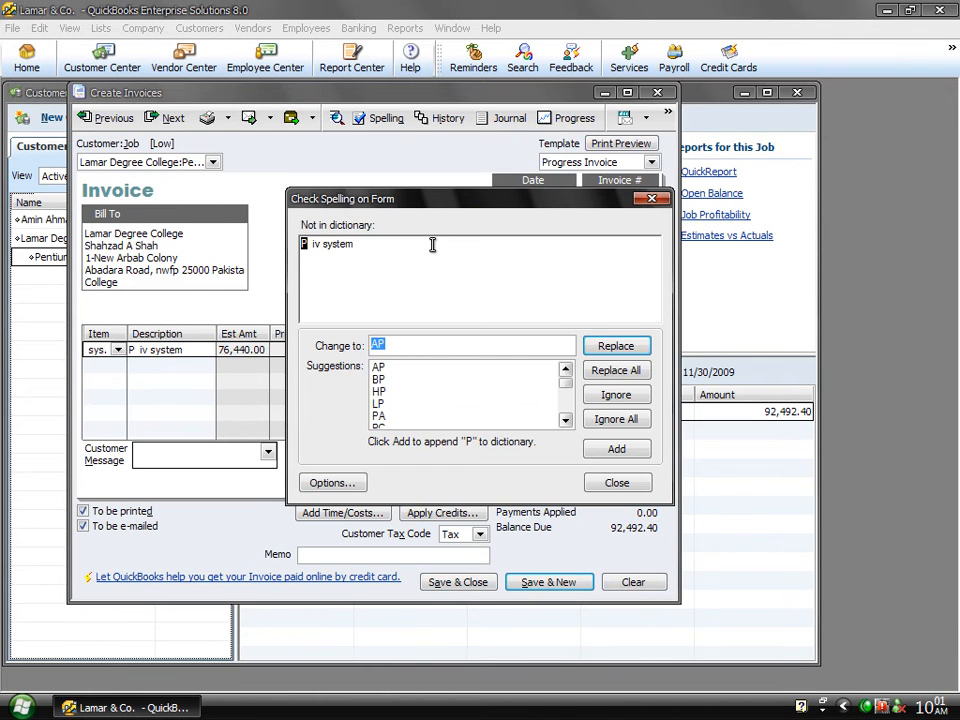
click(608, 420)
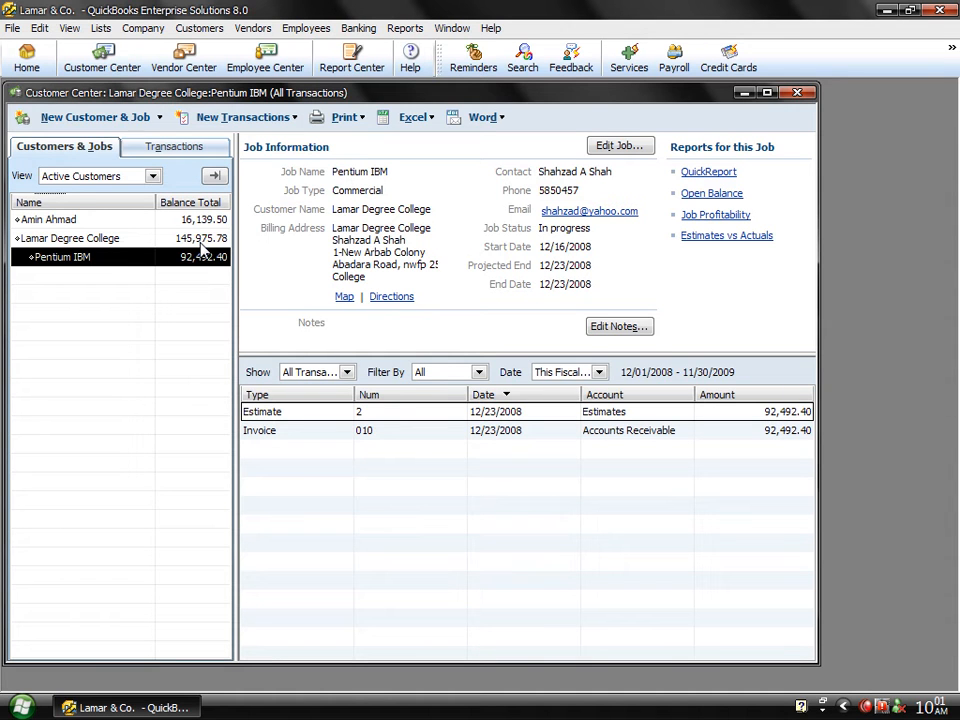
Step: Review Lamar Degree College's transactions and the Pentium IBM figures in the Job Profitability Summary report, and close the report
click(200, 238)
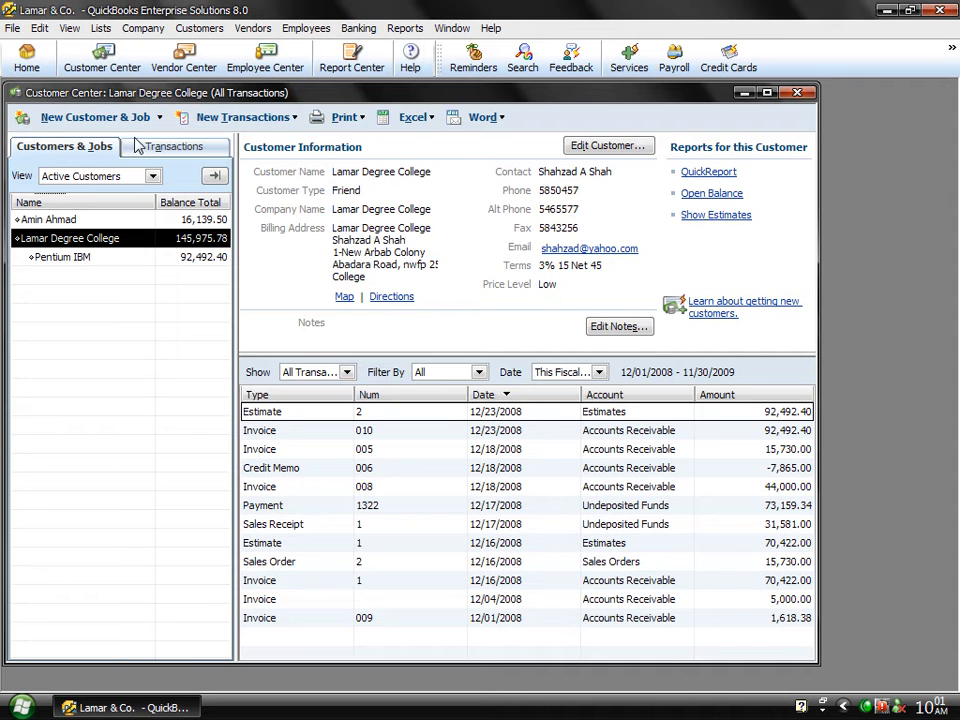
click(408, 29)
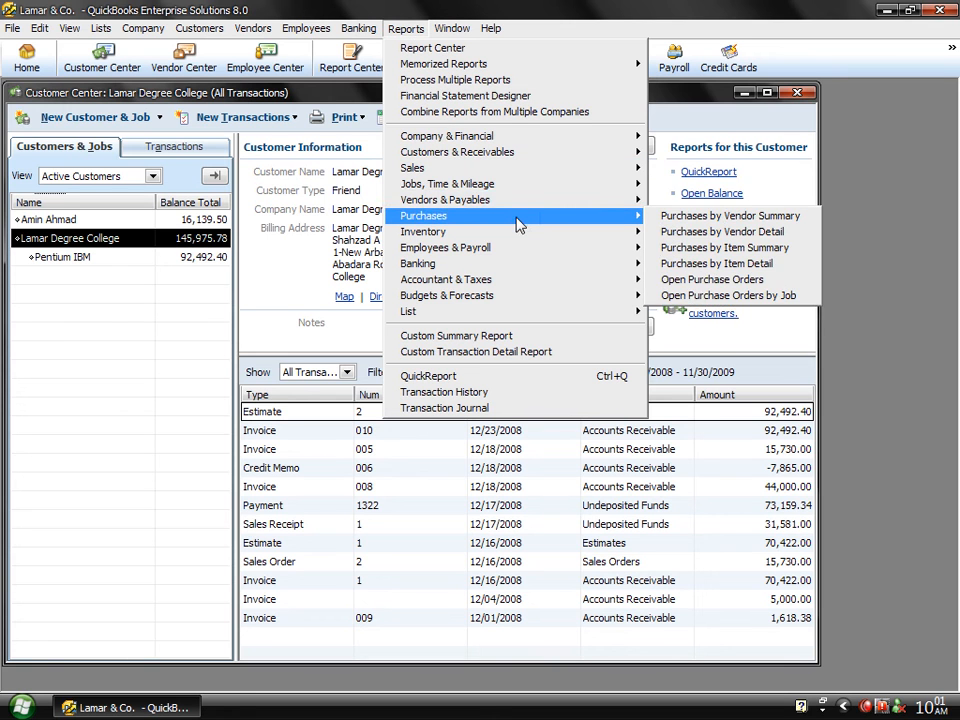
mouse_move(546, 193)
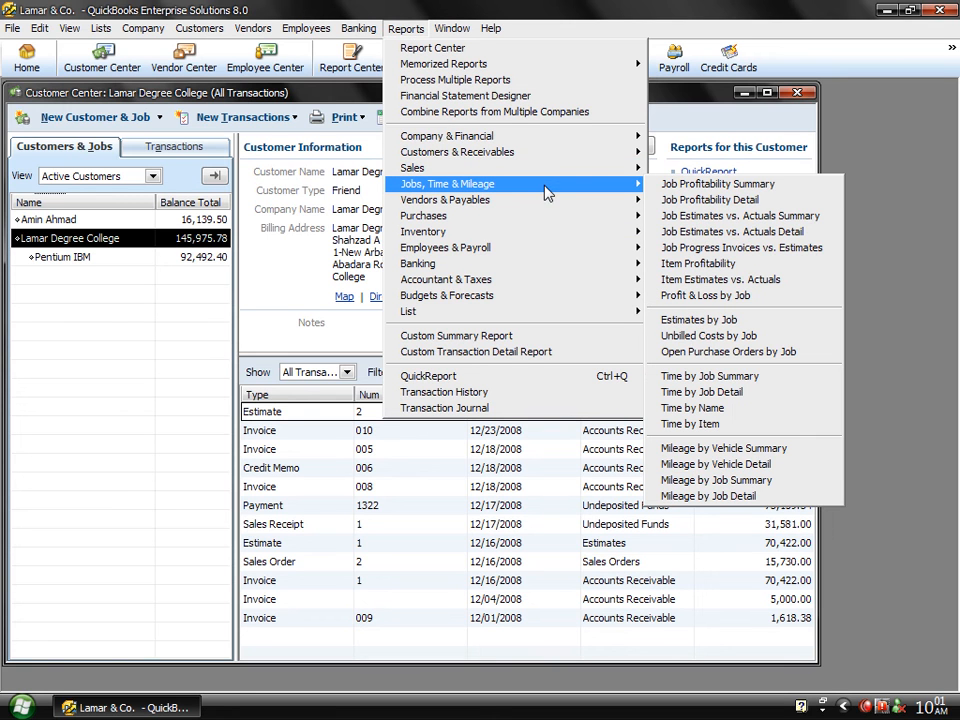
click(697, 186)
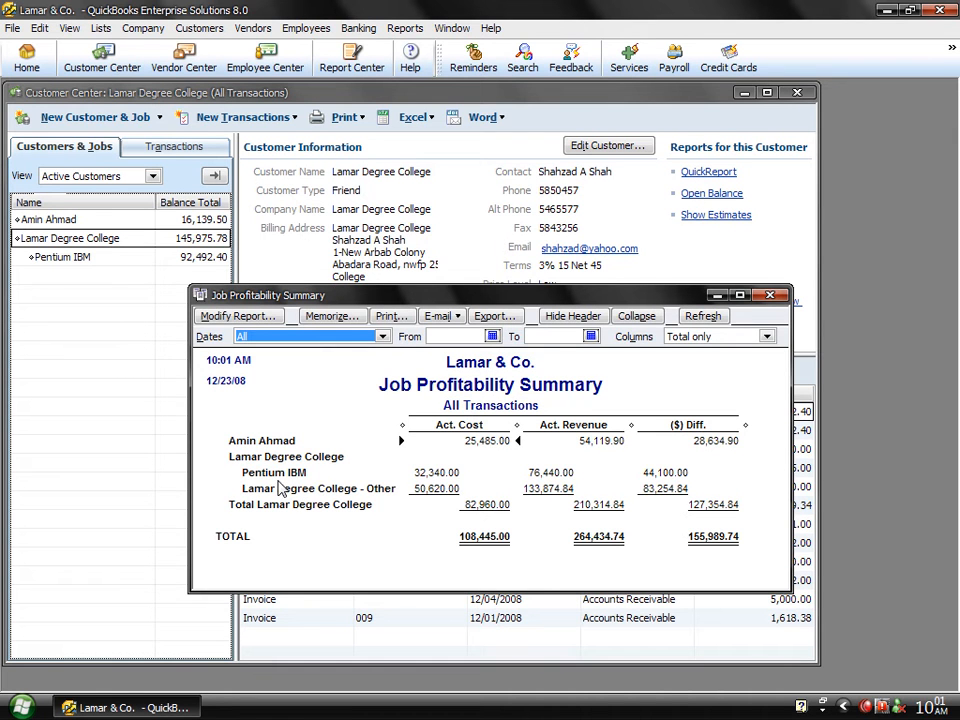
click(436, 472)
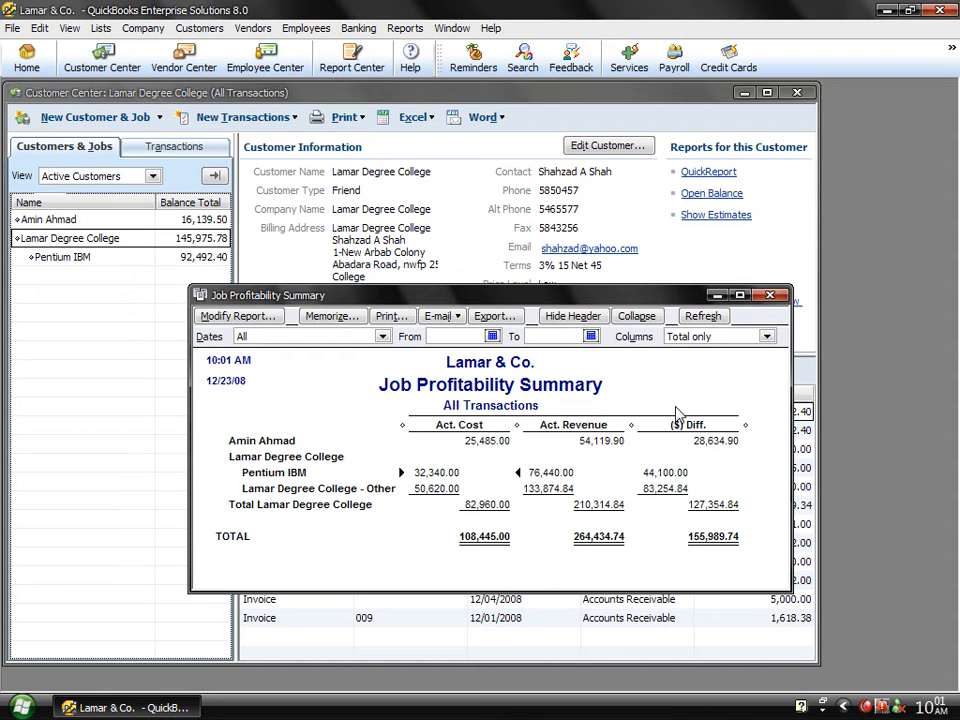
click(770, 296)
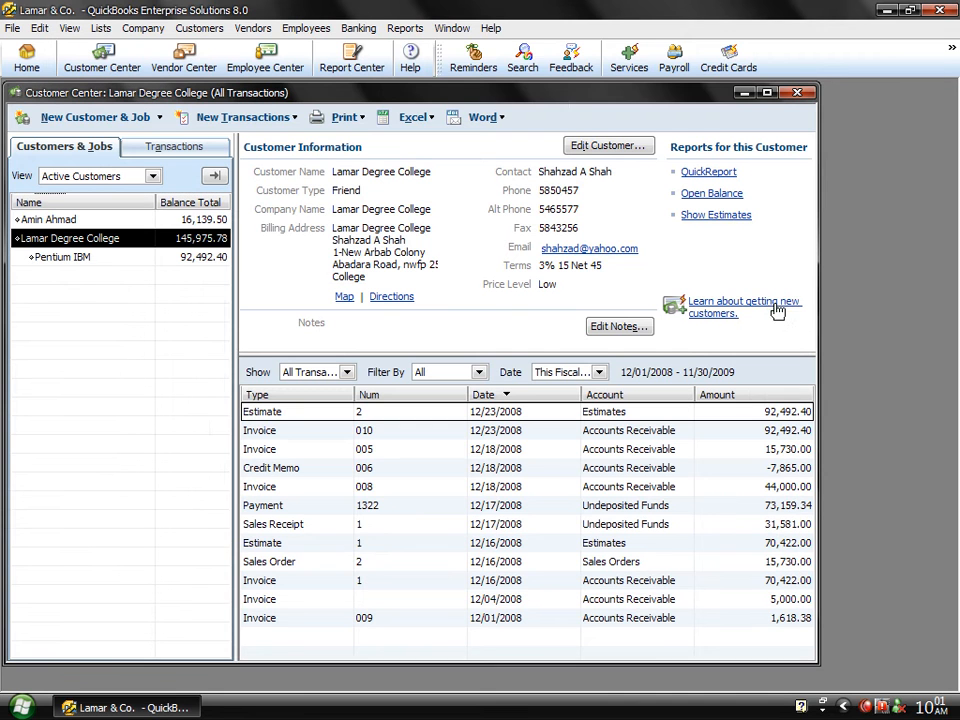
Step: Review the Pentium IBM sales and gross profit in the Profit & Loss by Job report for all dates, and close the report
click(406, 28)
mouse_move(592, 188)
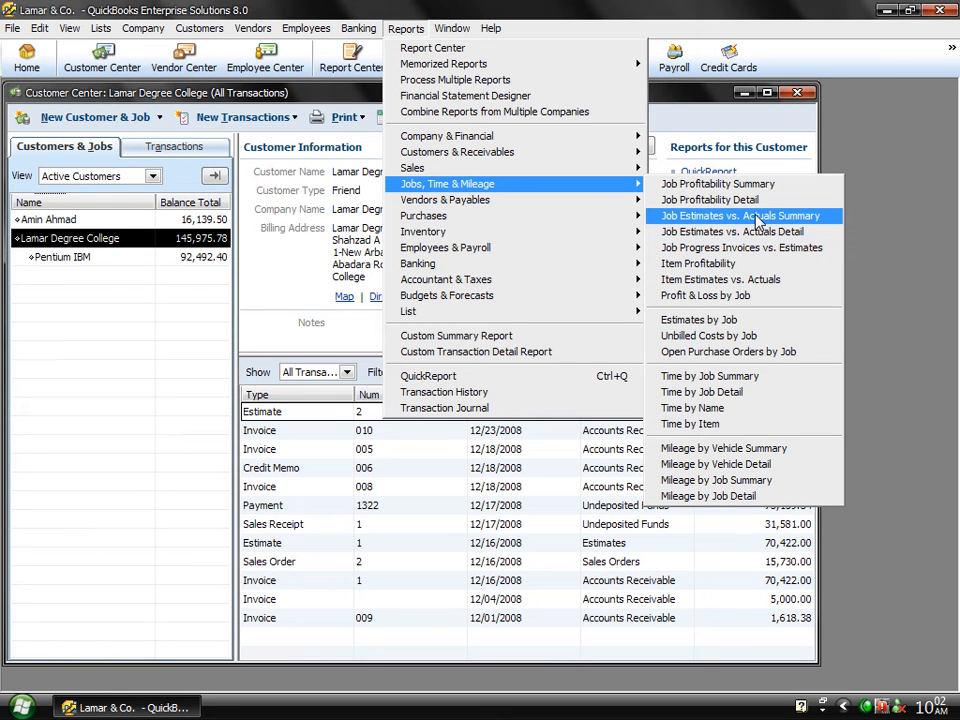
click(731, 297)
key(a)
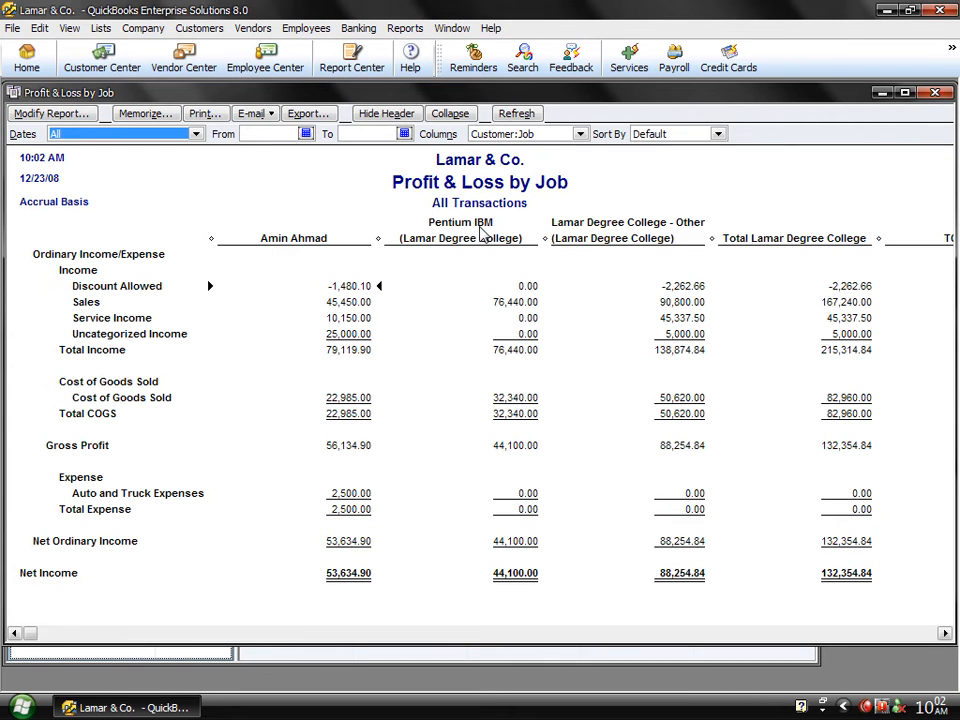
click(496, 304)
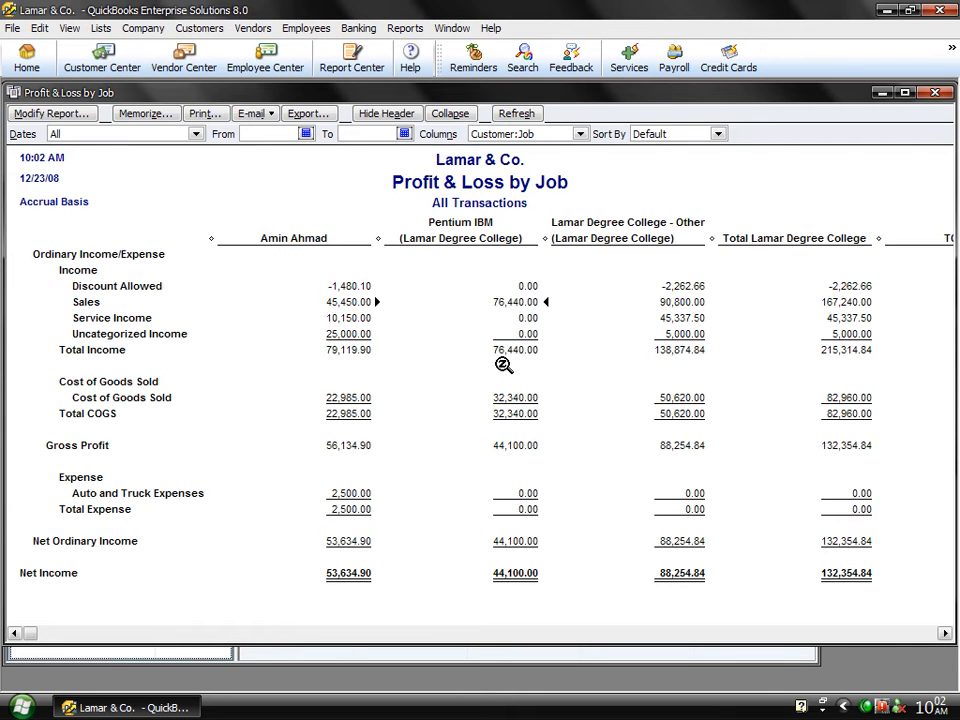
click(496, 449)
click(932, 96)
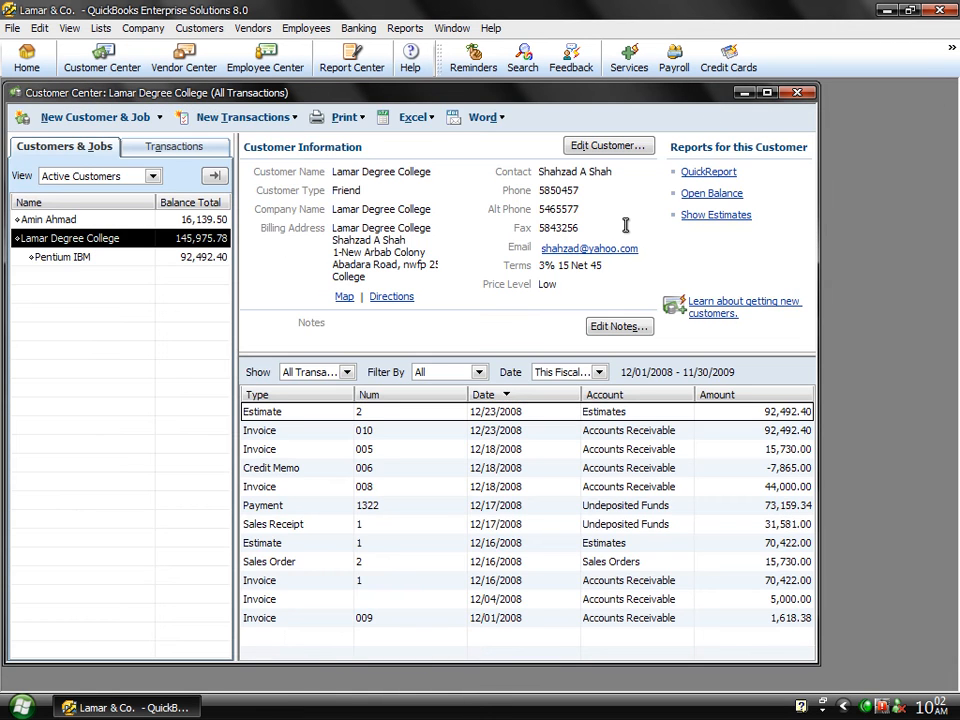
Step: Start a new job for Lamar Degree College and name it Computer Accessaries
click(58, 118)
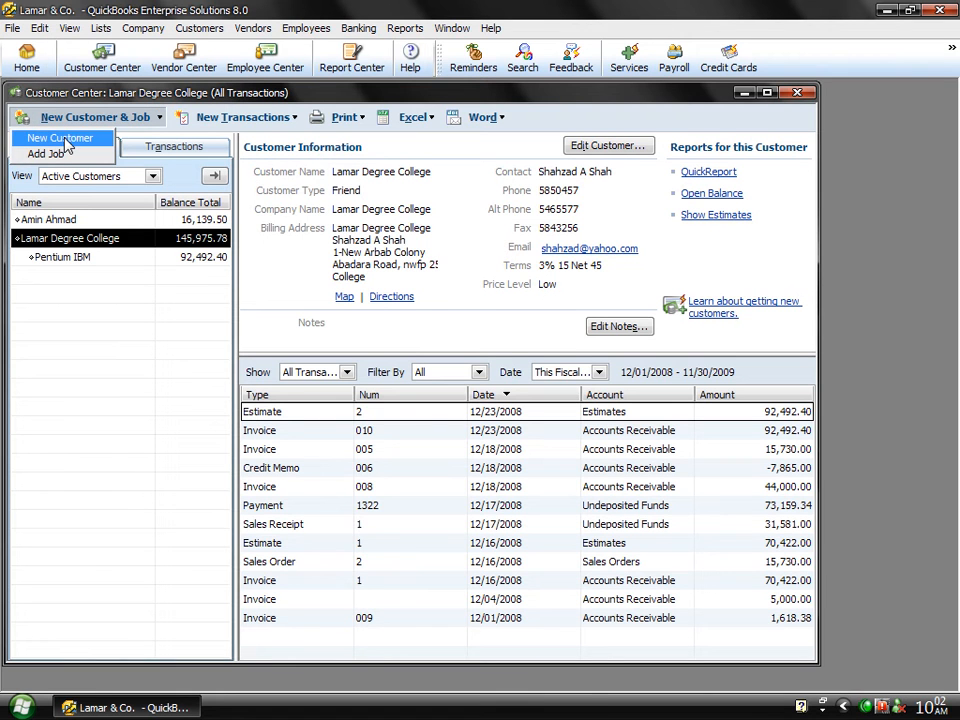
click(60, 153)
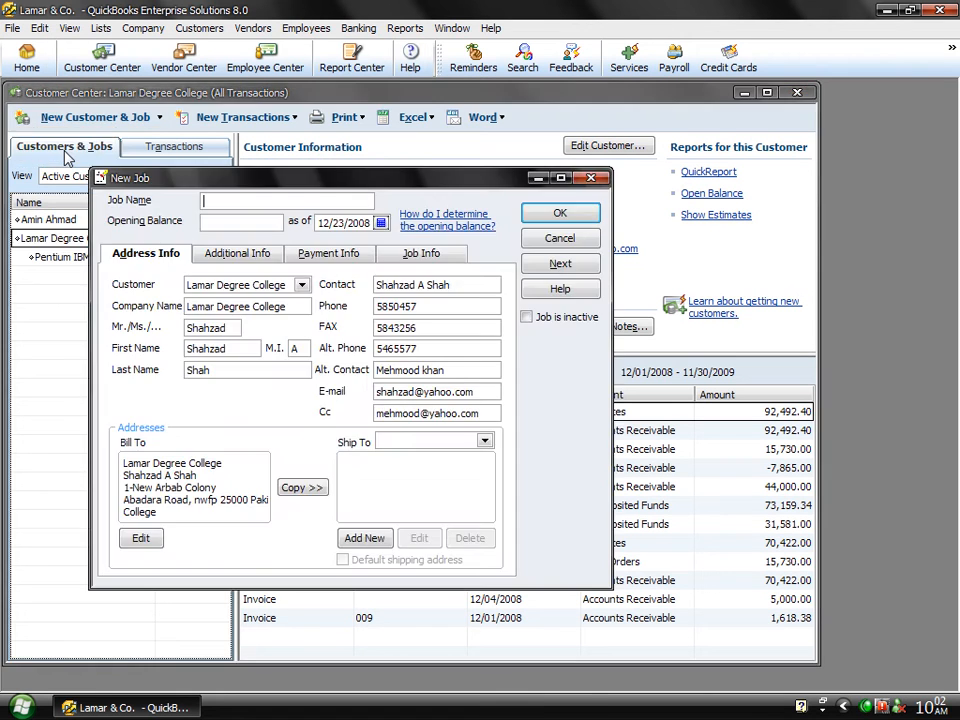
text(A)
text(Comp)
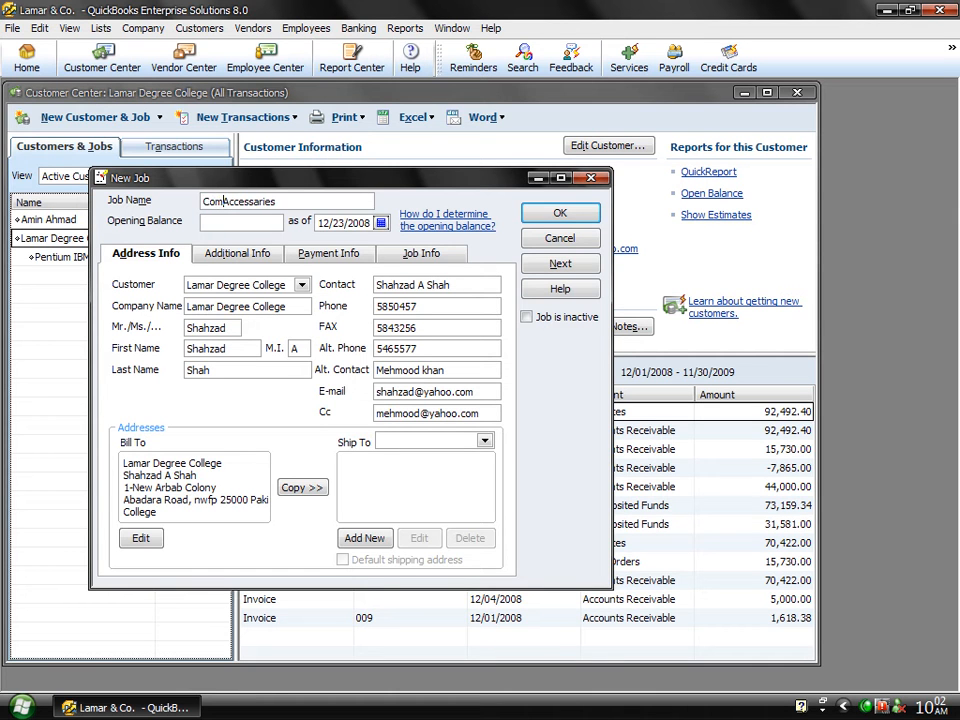
text(uter)
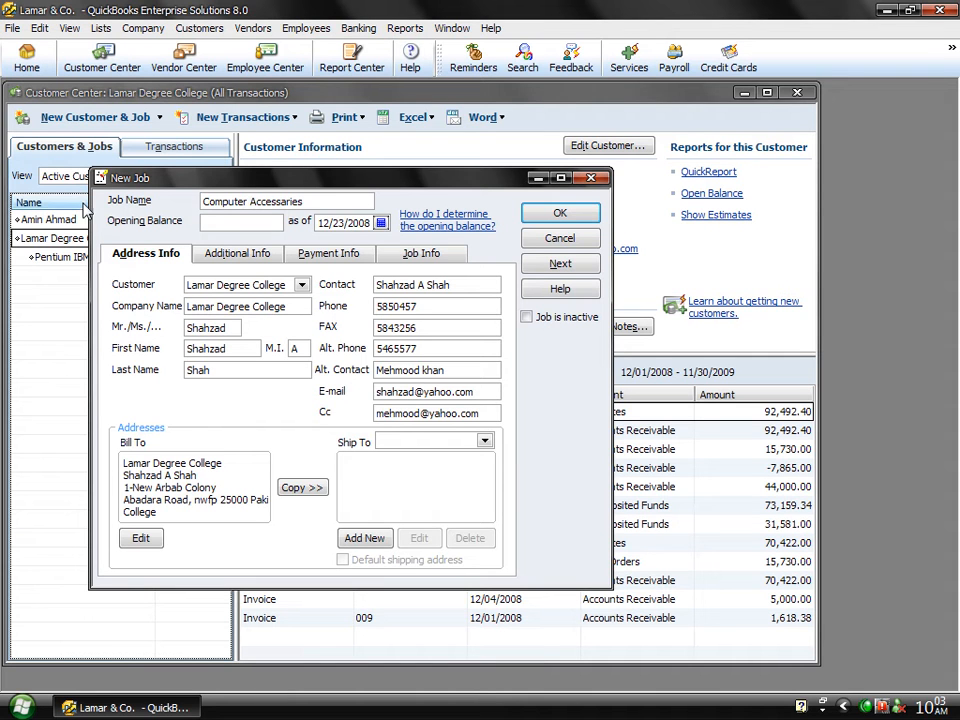
Step: Set the job's status to In progress, its start date to 12/23/2008, and both projected end and end dates to 12/24/2008
click(421, 256)
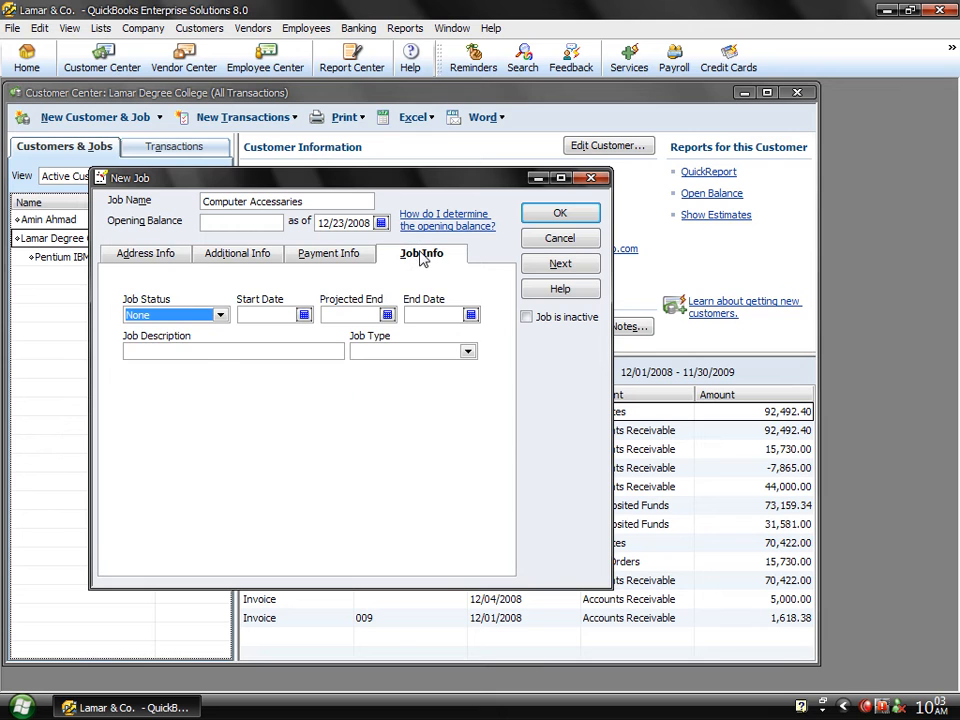
click(220, 316)
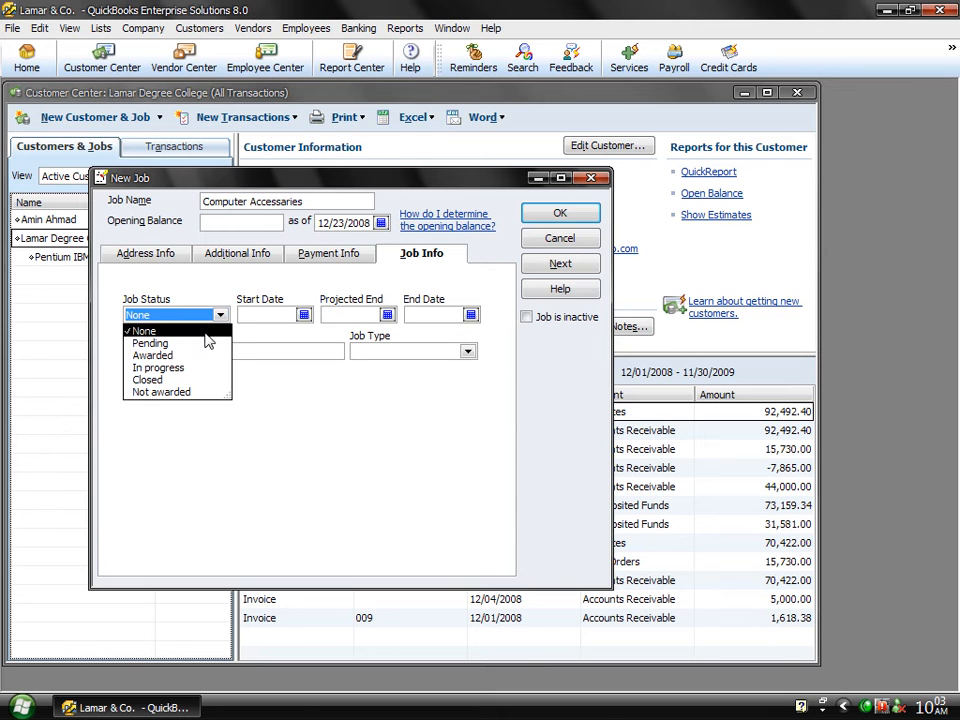
click(170, 368)
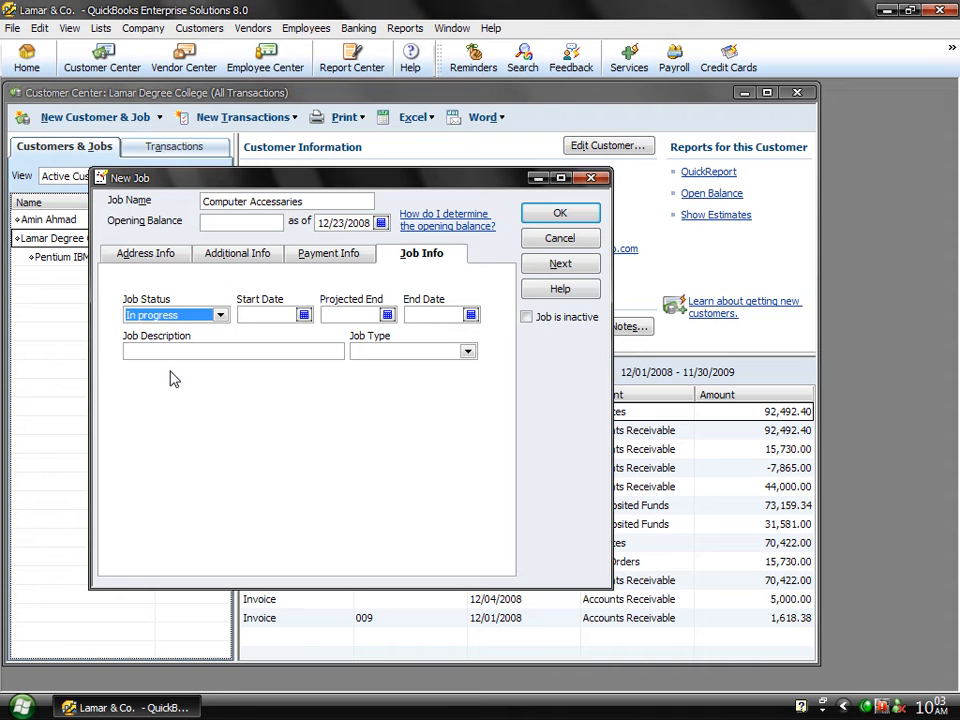
click(302, 315)
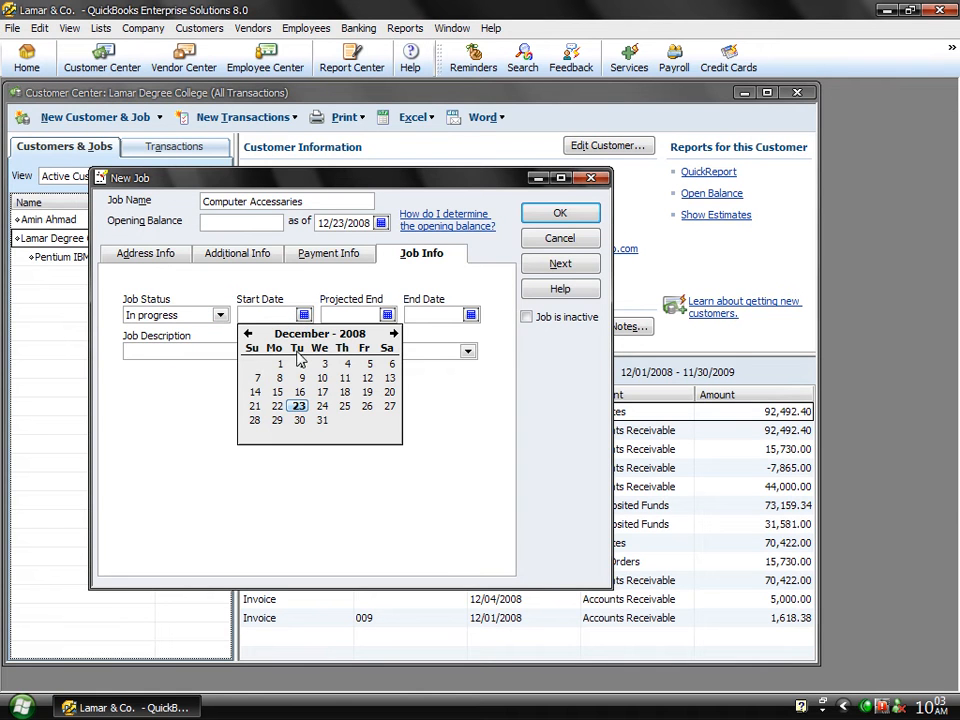
click(298, 407)
click(386, 315)
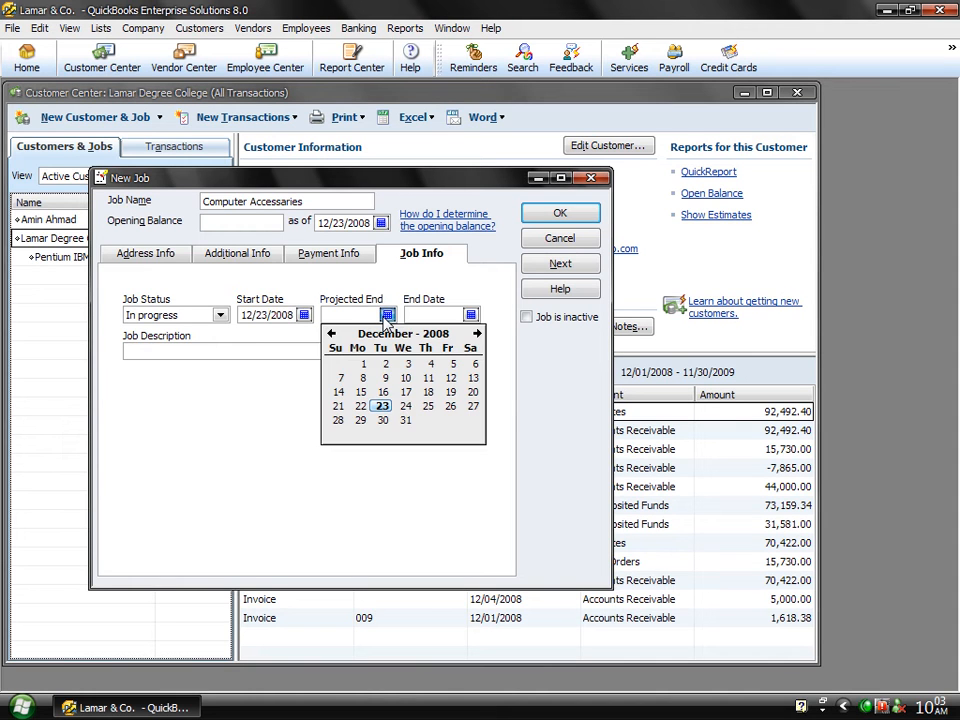
click(396, 407)
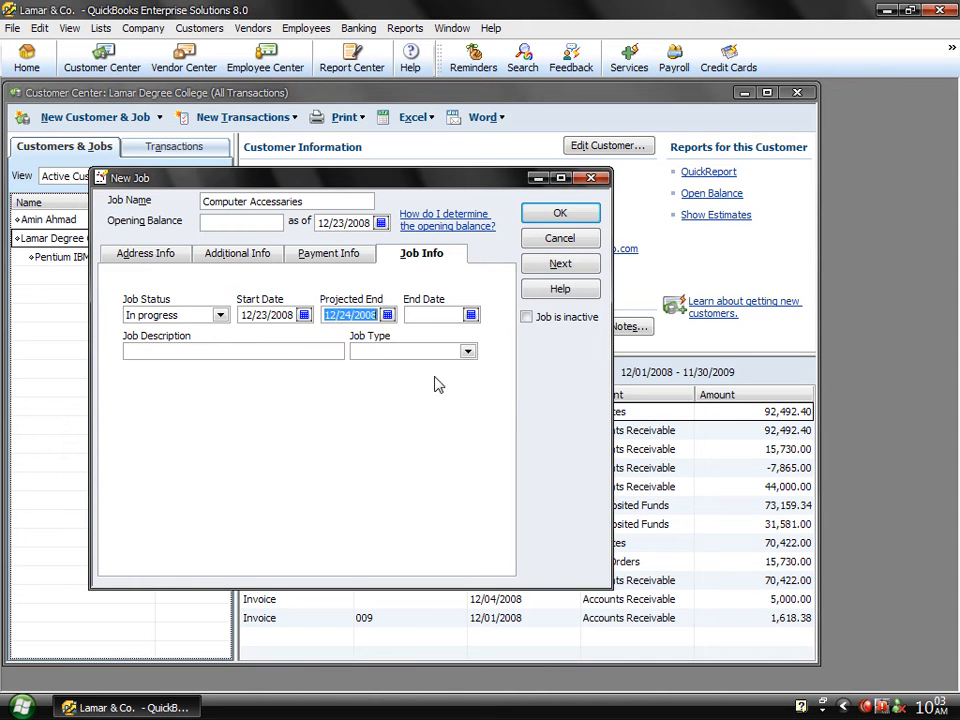
click(470, 315)
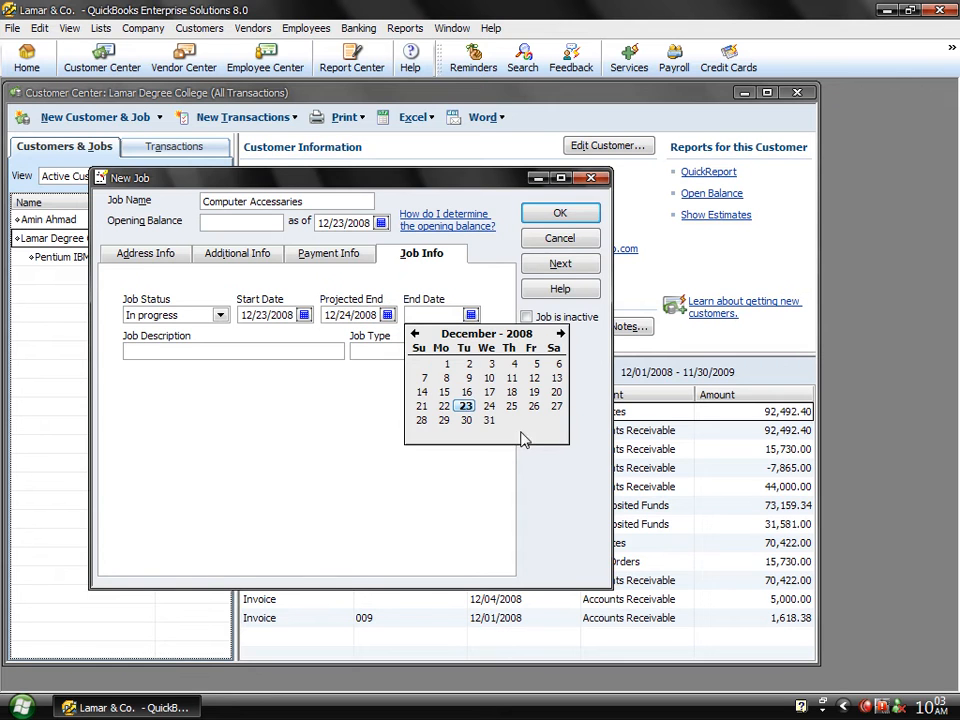
click(488, 407)
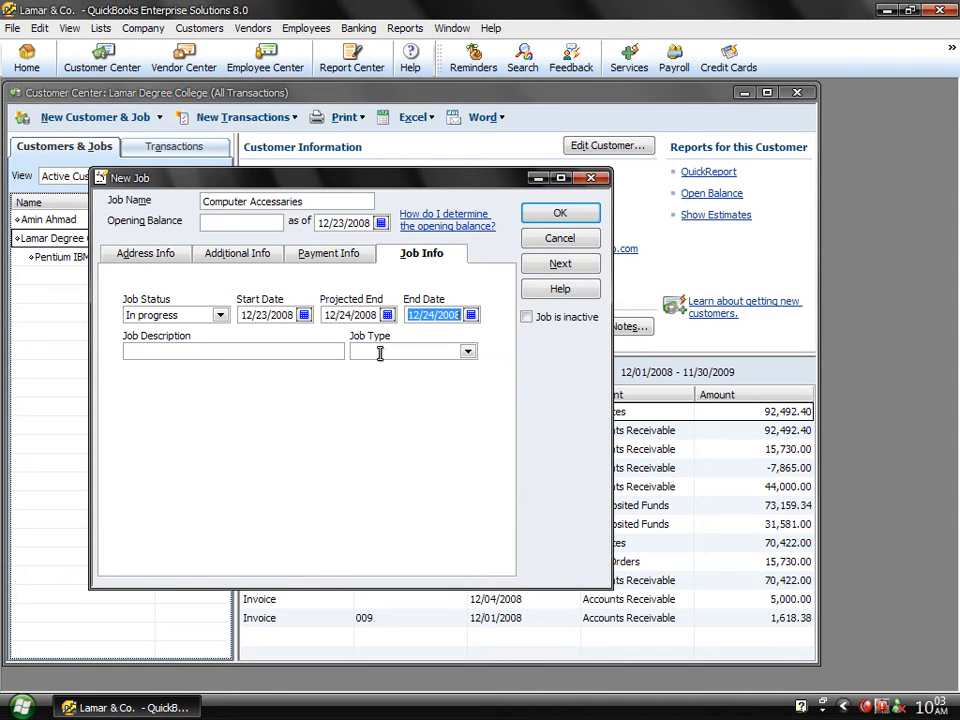
Step: Set the job type to Commercial and save the Computer Accessaries job
click(467, 352)
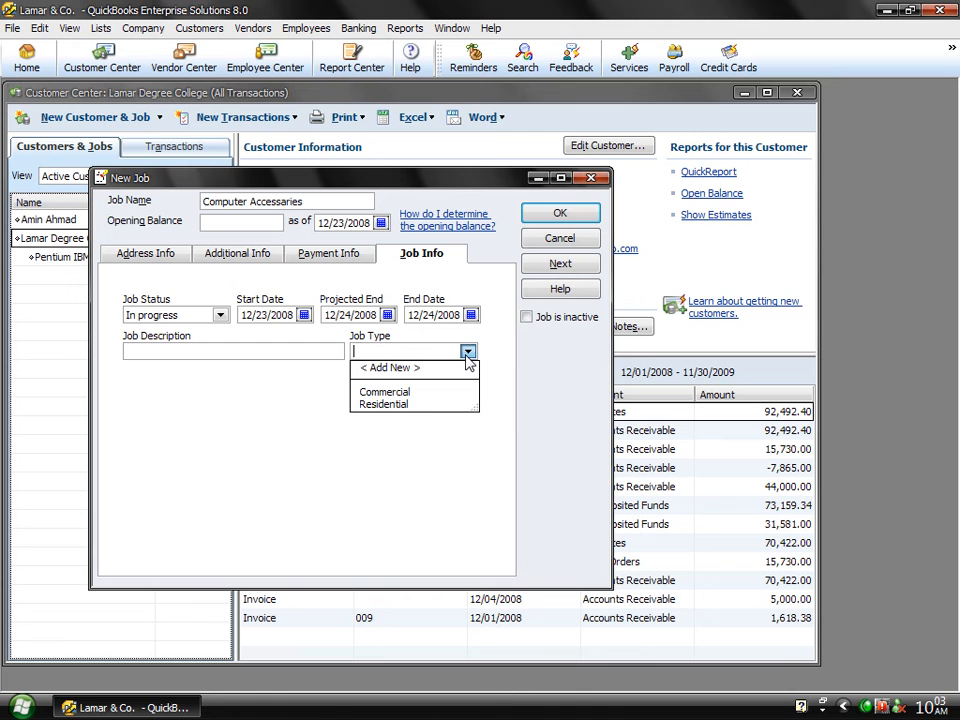
click(423, 393)
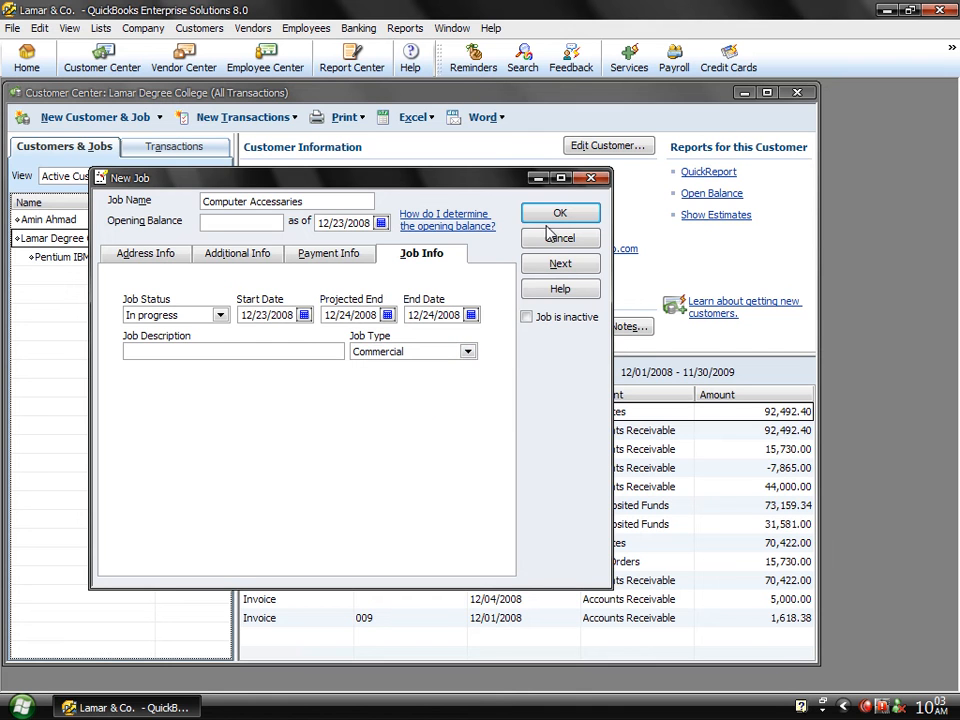
click(552, 217)
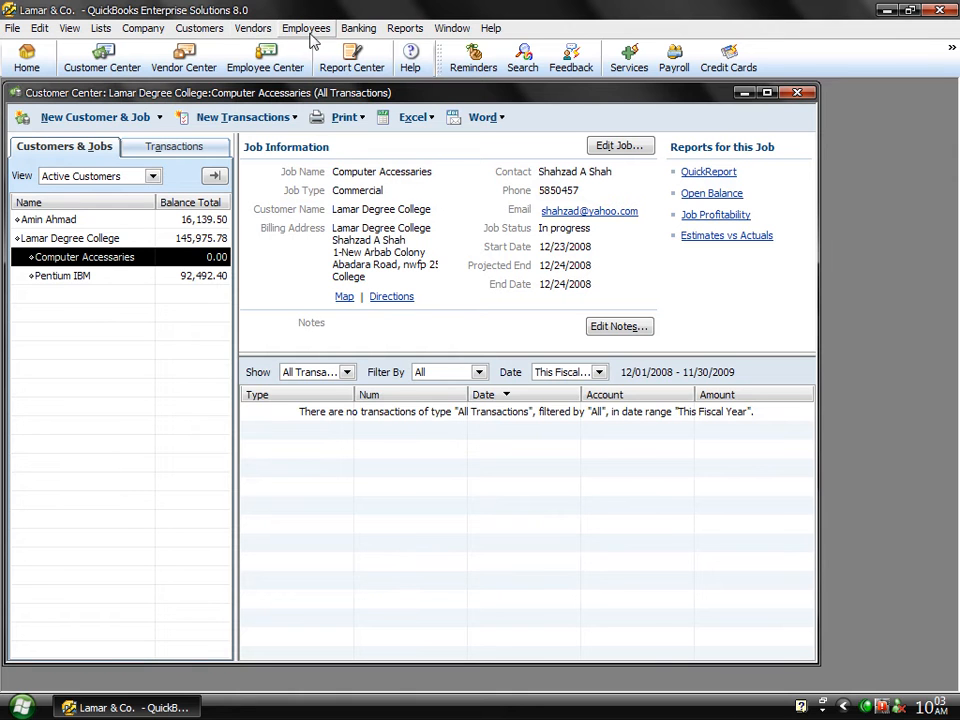
Step: Start a new estimate for Lamar Degree College's Computer Accessaries job, accepting the credit limit overrun
click(205, 33)
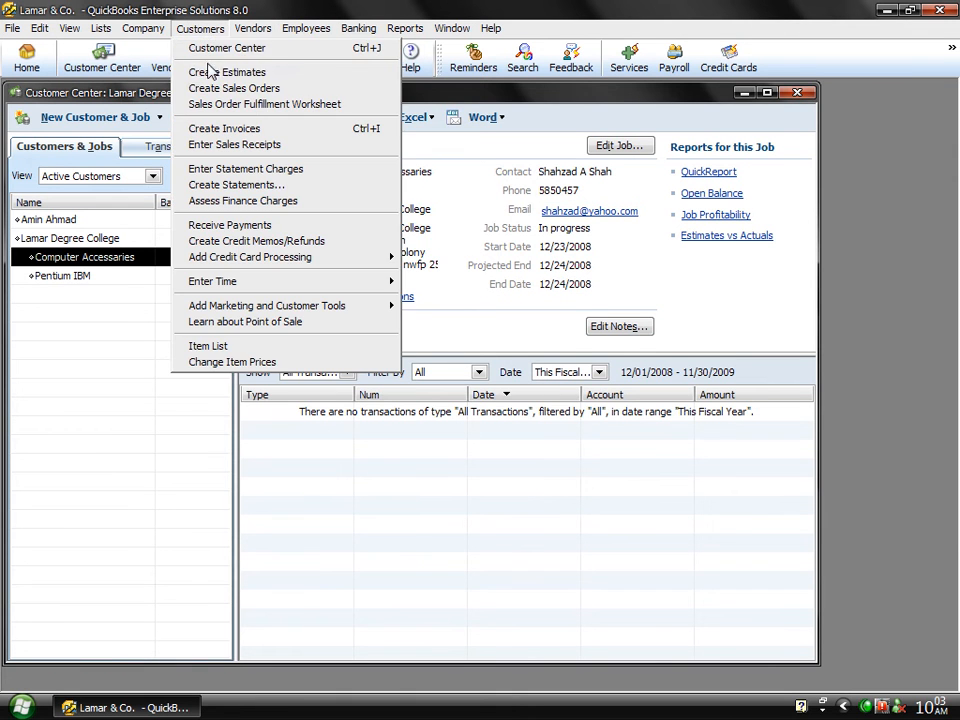
click(218, 73)
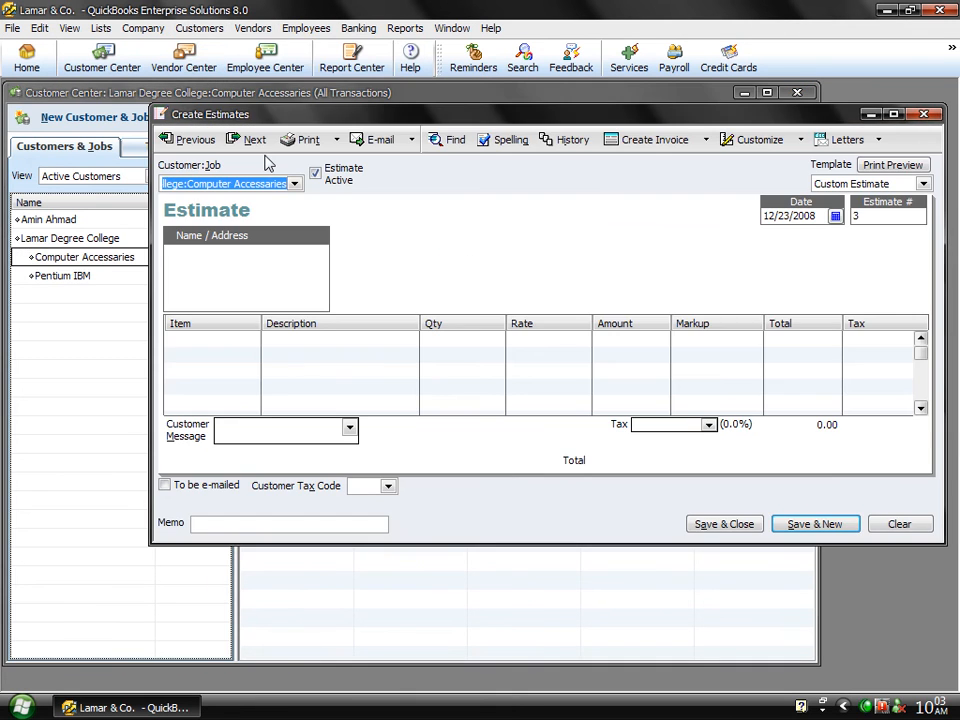
click(242, 185)
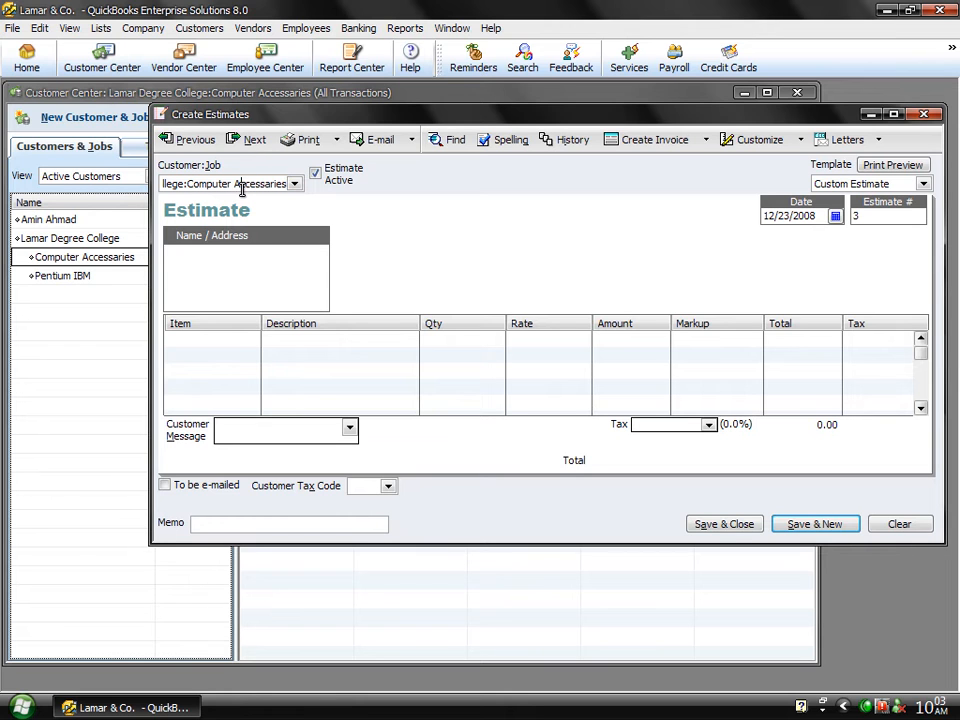
click(250, 340)
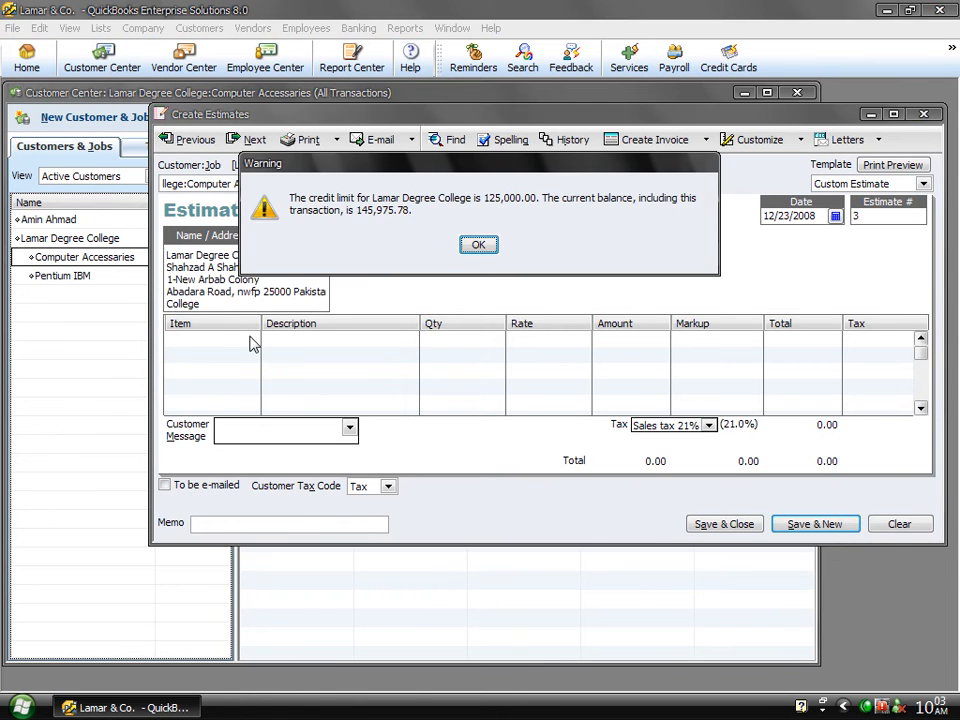
click(479, 246)
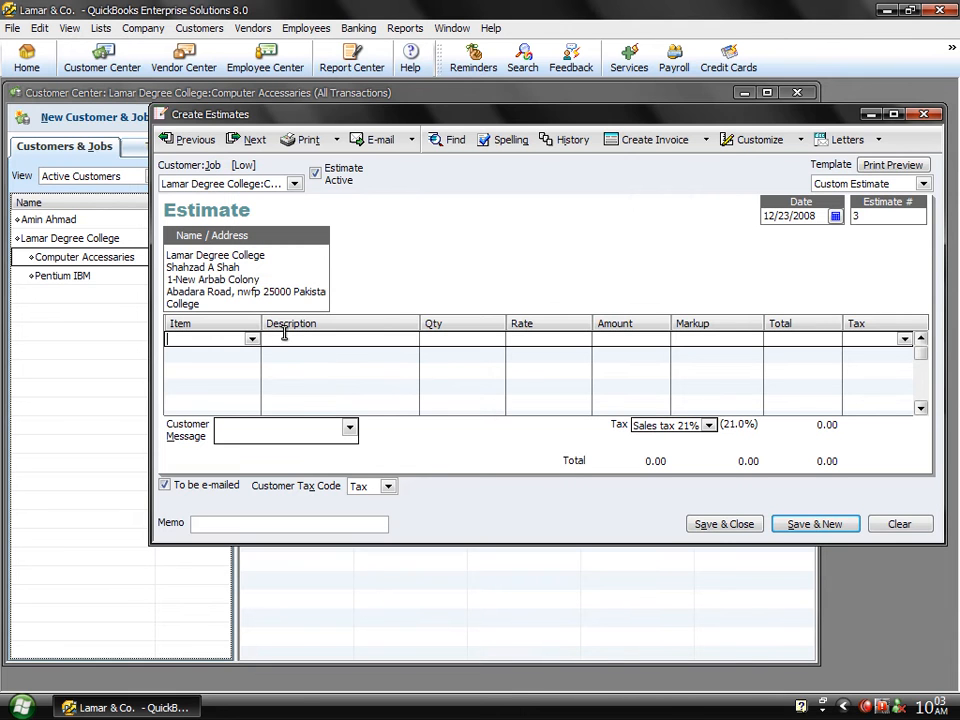
Step: Add CPU and DVD Rom as the first two items of the estimate
click(252, 340)
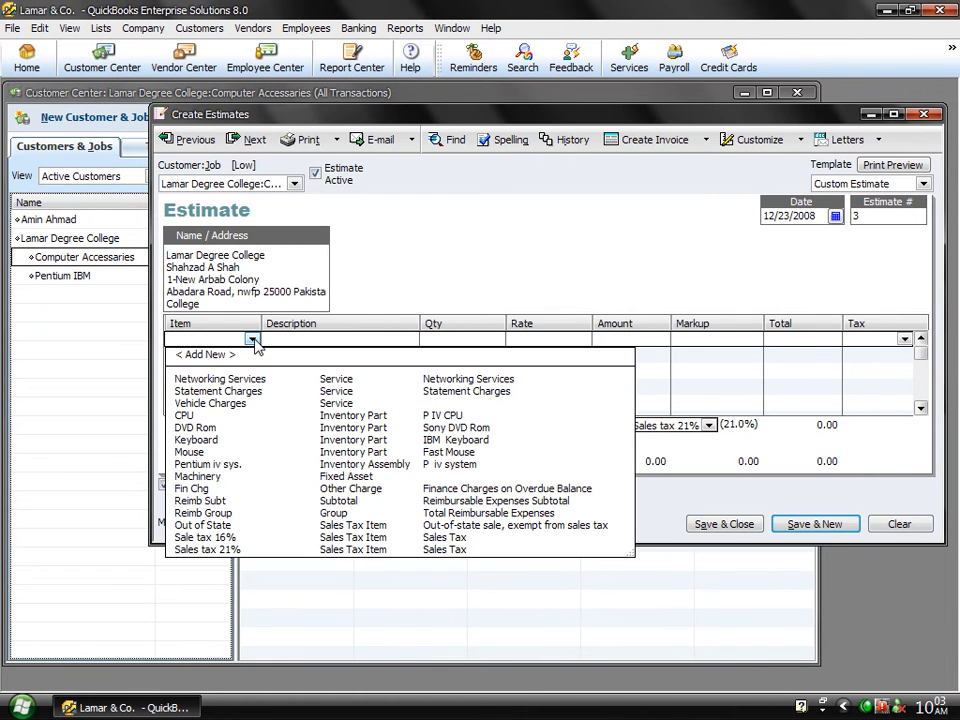
click(186, 415)
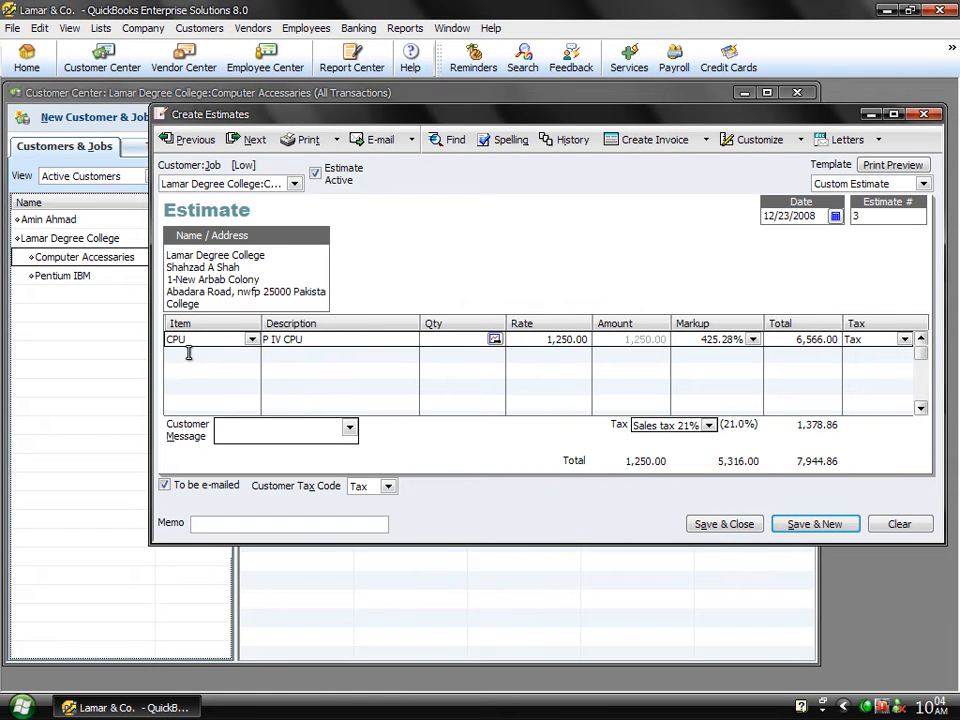
click(189, 353)
text(DVD Rom)
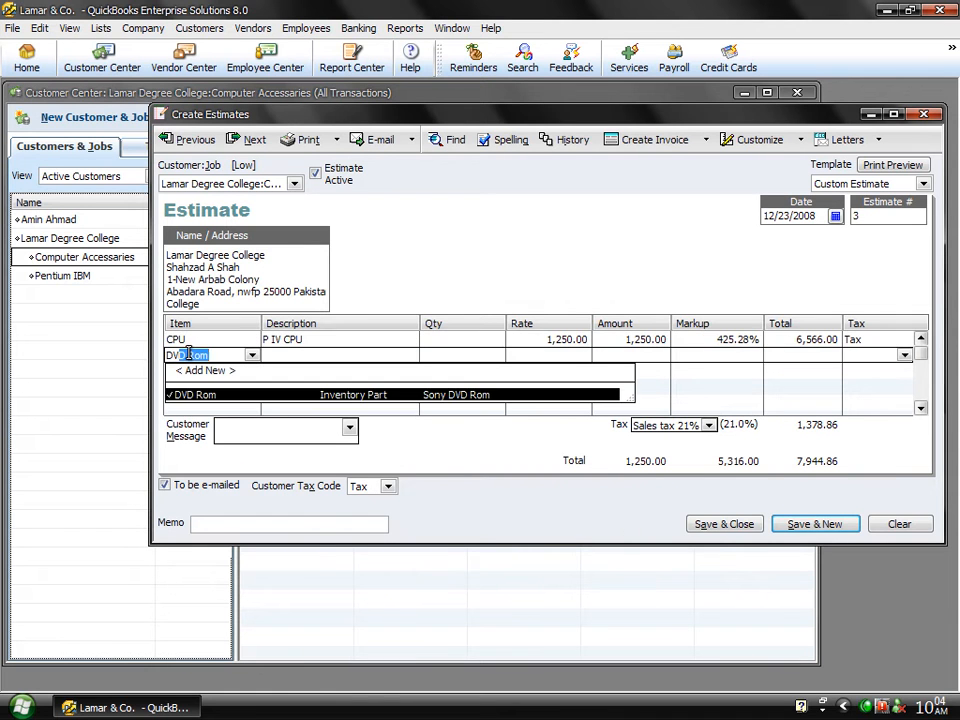
key(Tab)
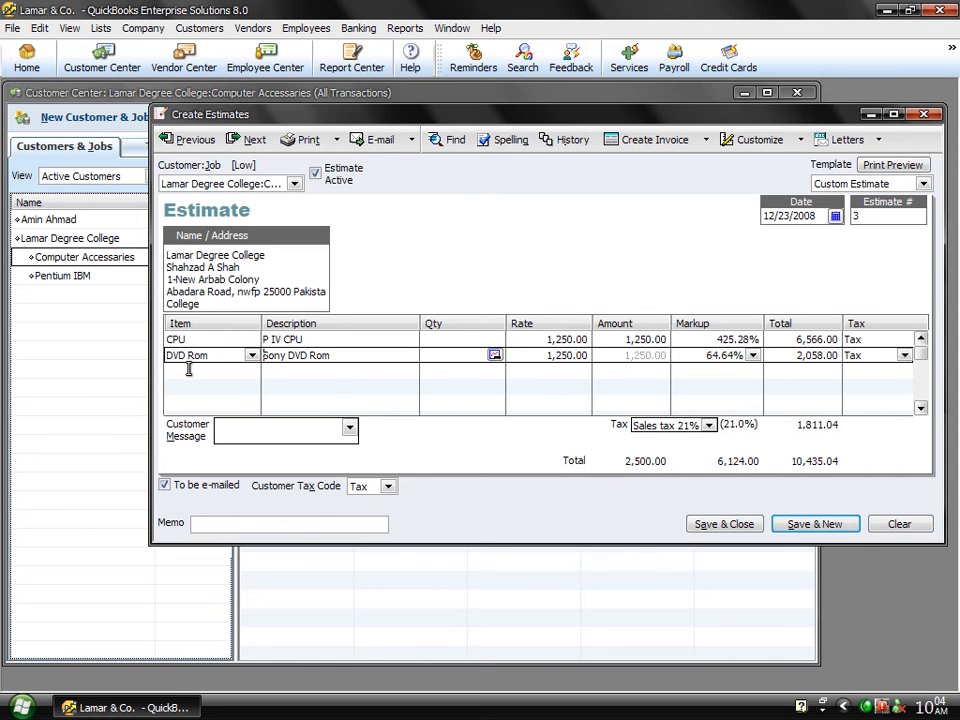
click(188, 369)
text(Net)
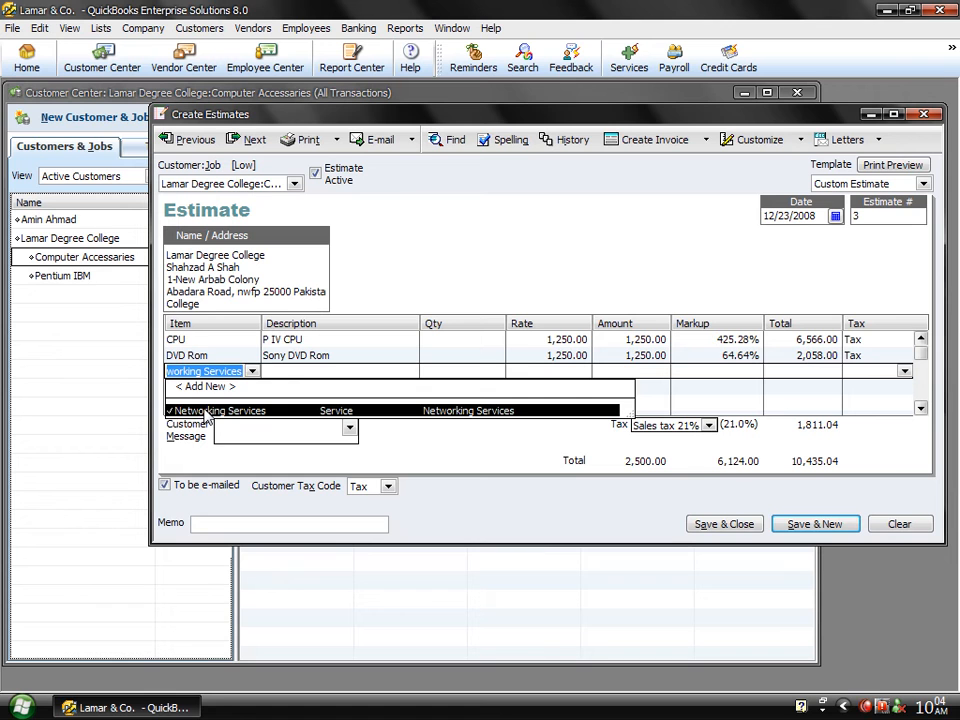
key(Tab)
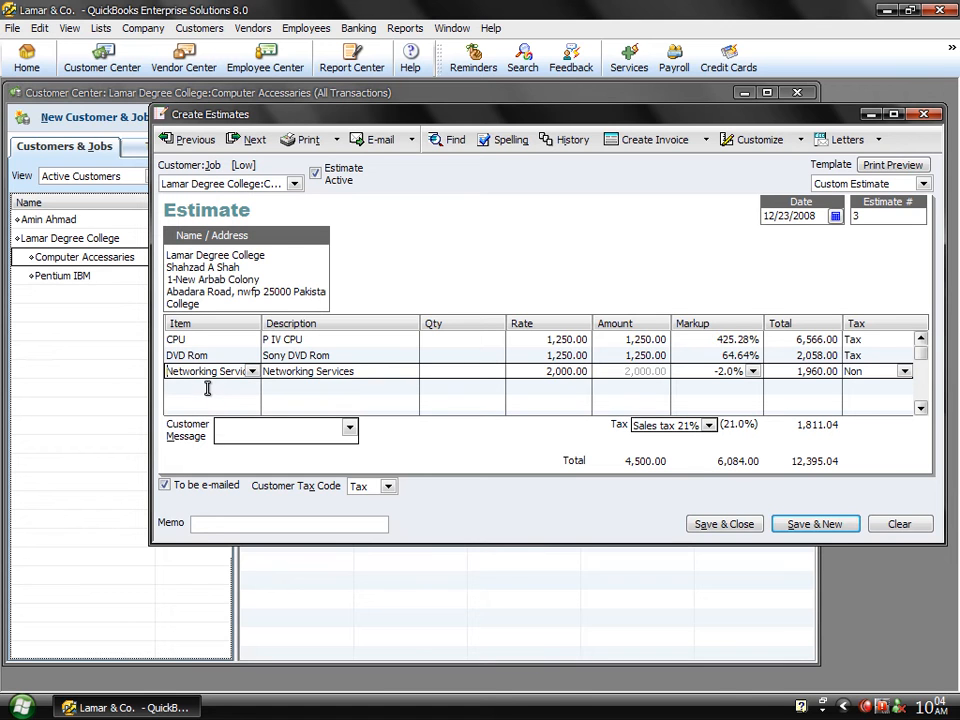
Step: Set the estimate's third item to Keyboard and add Mouse as the fourth item
click(253, 372)
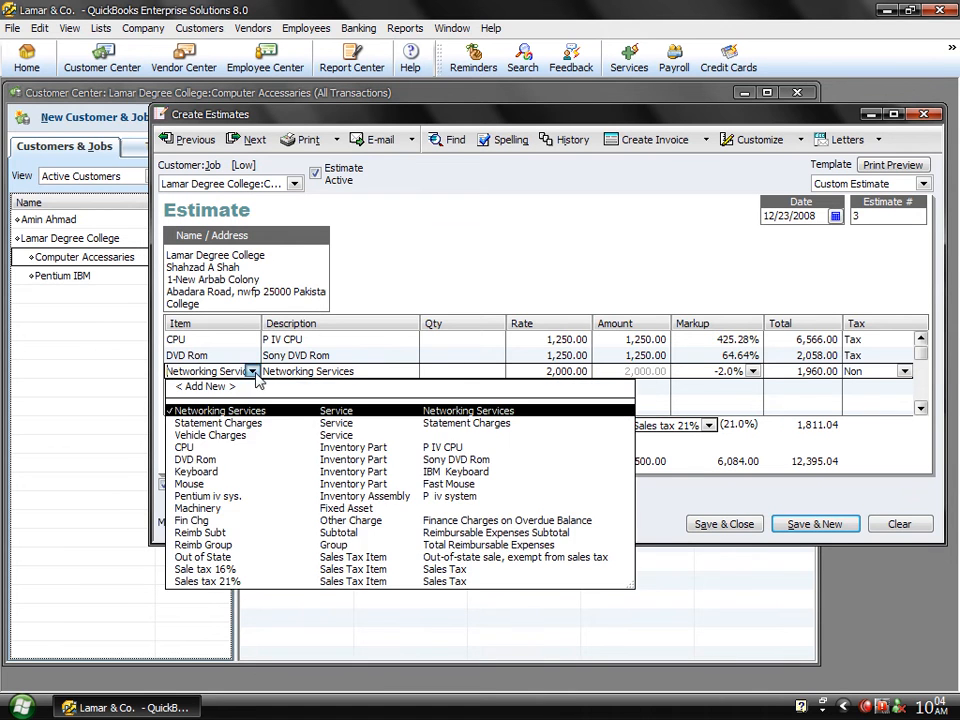
click(196, 471)
click(242, 386)
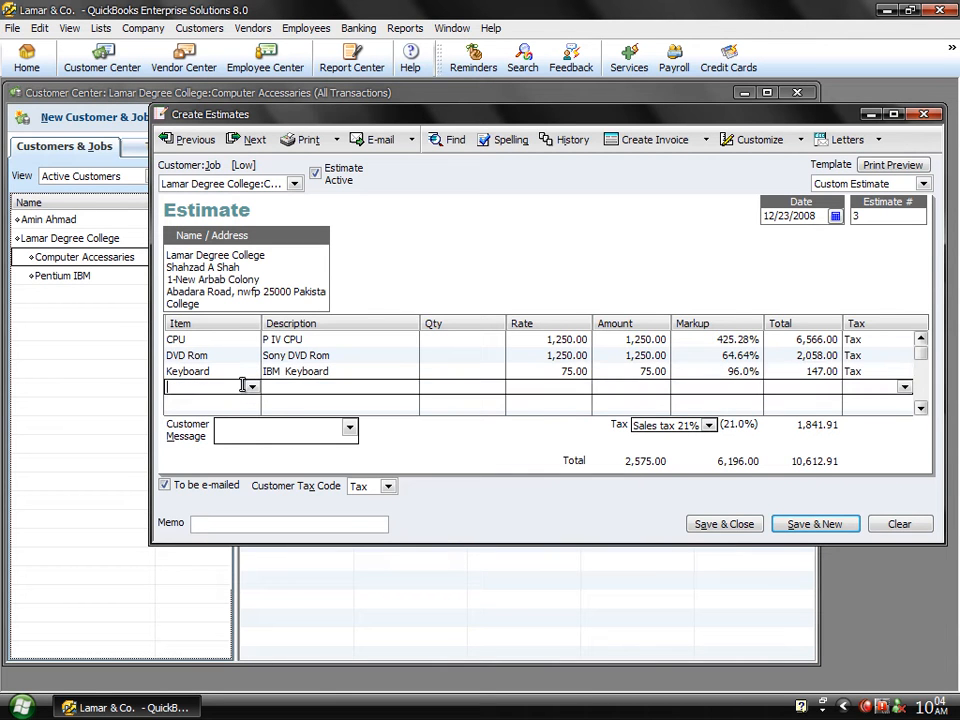
click(252, 387)
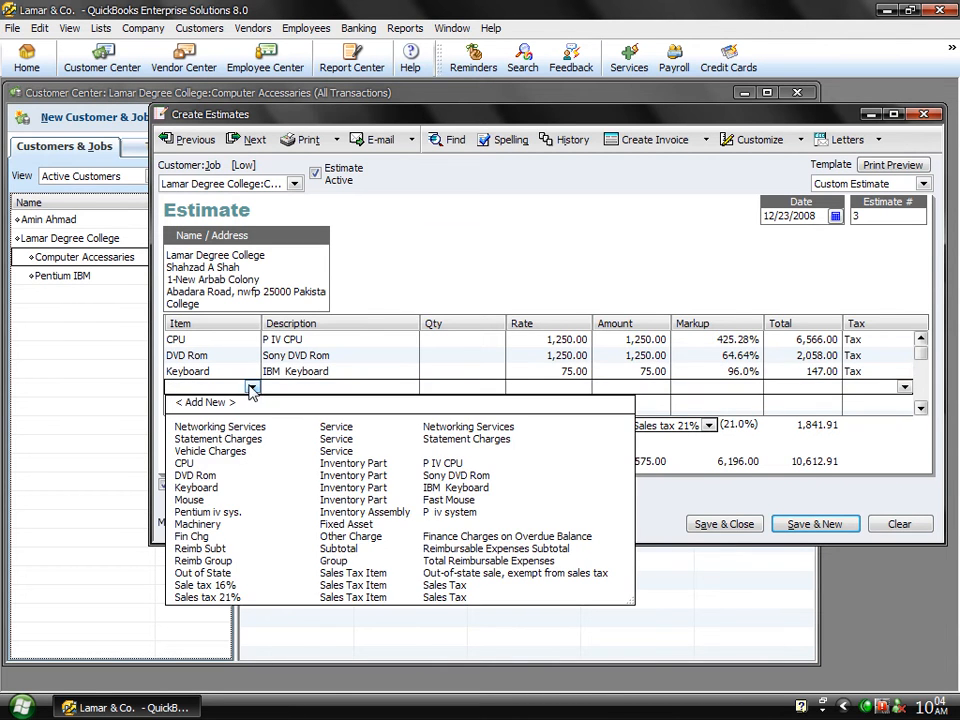
click(200, 499)
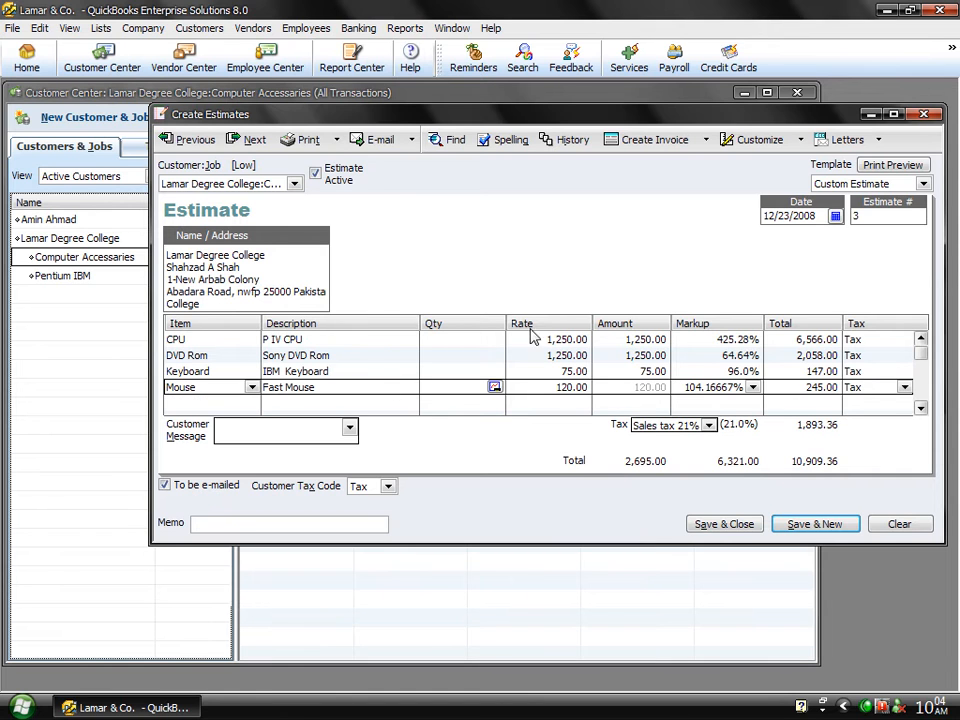
Step: Set the quantity to 12 for each of the CPU, DVD Rom, Keyboard and Mouse items
click(457, 339)
text(12)
key(Down)
text(12)
key(Down)
text(12)
key(Down)
text(12)
key(Down)
key(Up)
key(Up)
key(Up)
key(Up)
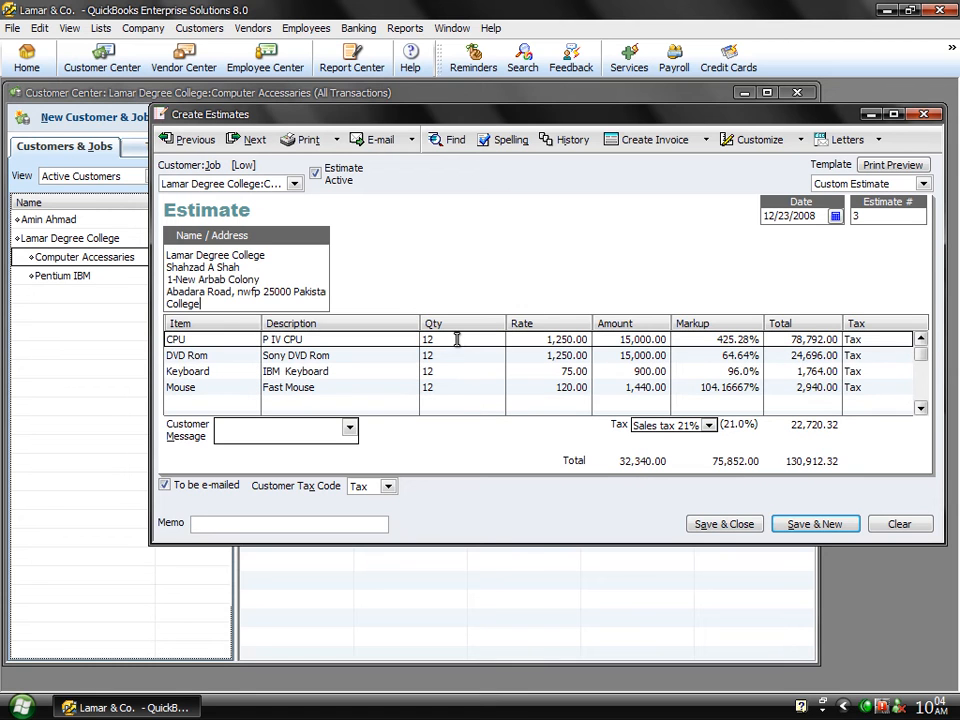
Step: Save and close the estimate, accepting the closed-period change and credit limit overrun and ignoring all flagged spellings
click(722, 529)
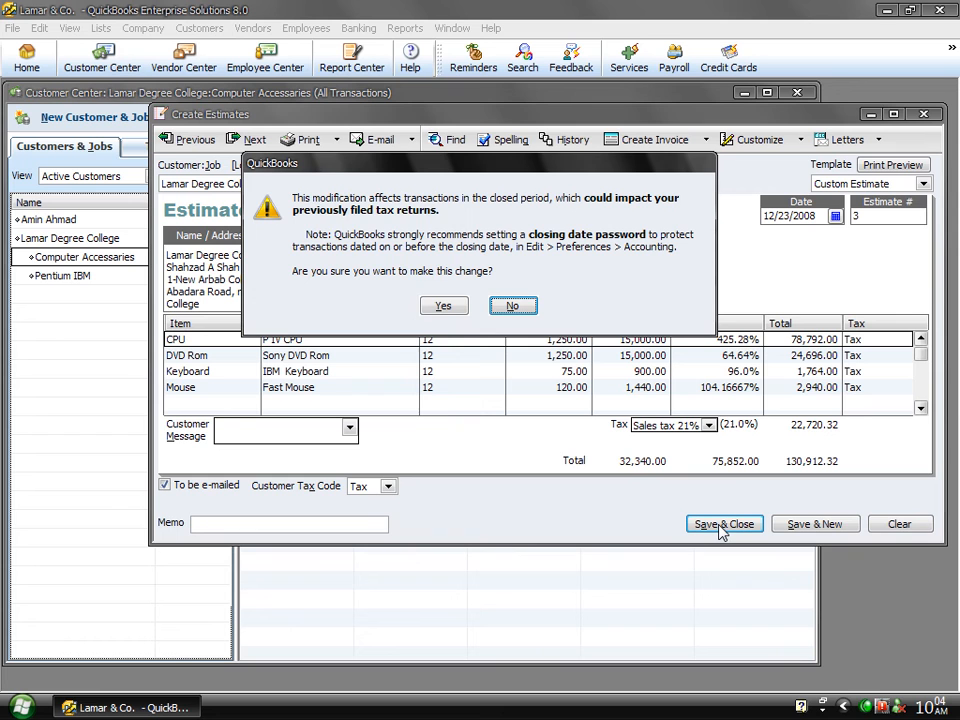
click(440, 307)
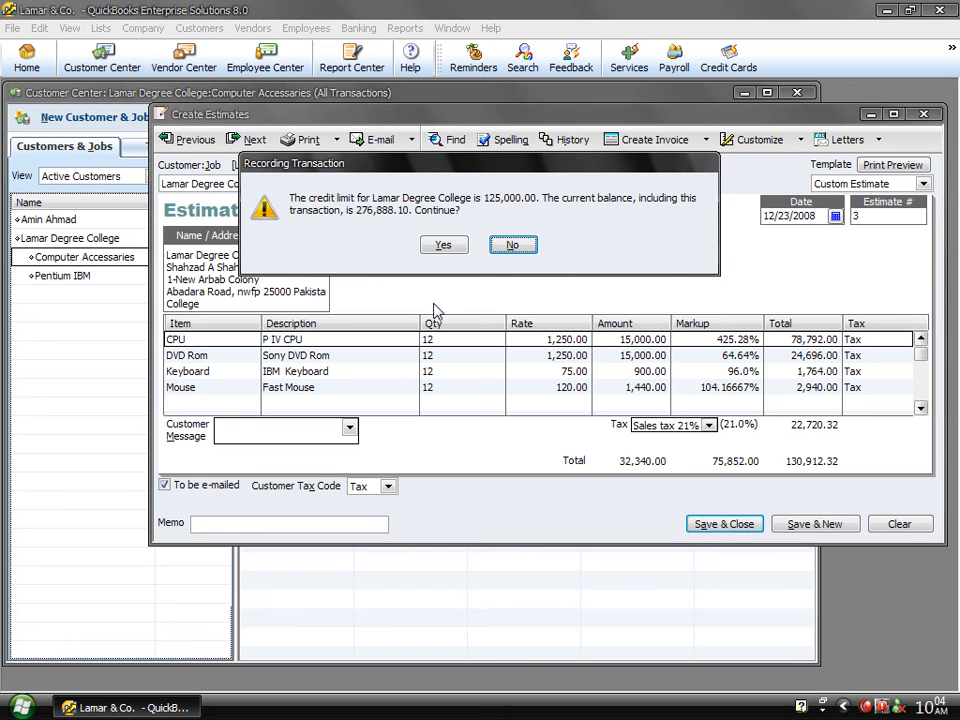
click(445, 246)
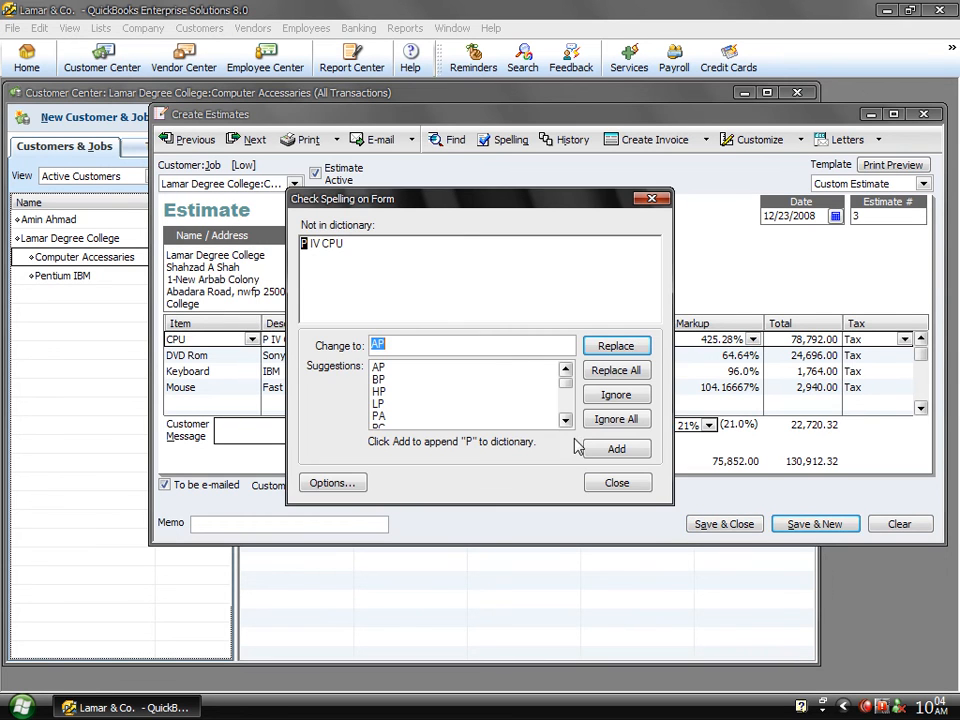
click(600, 424)
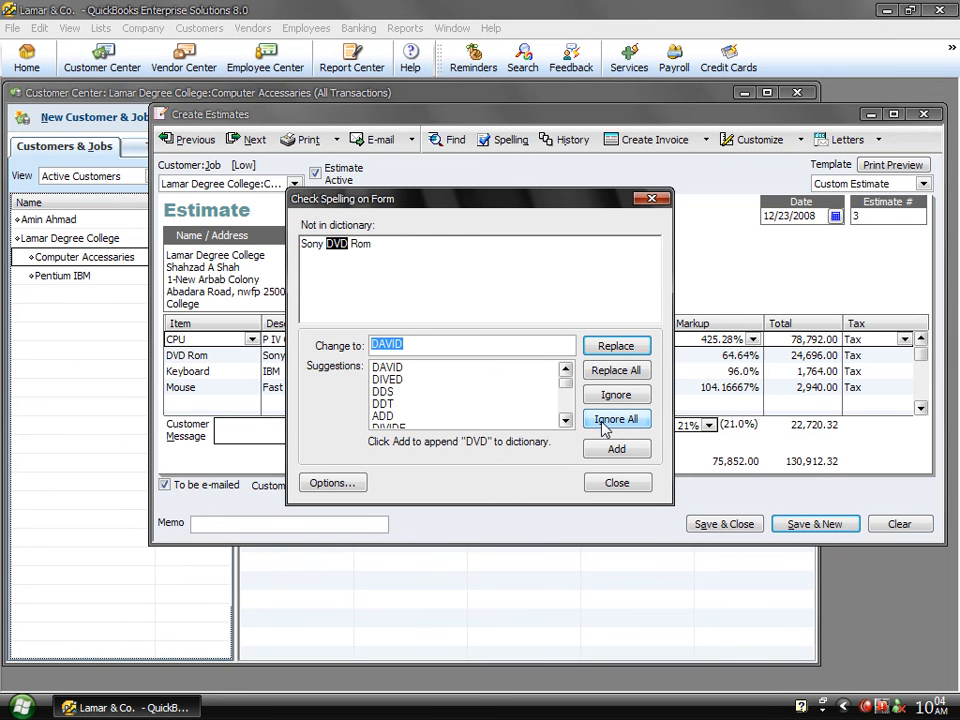
click(604, 422)
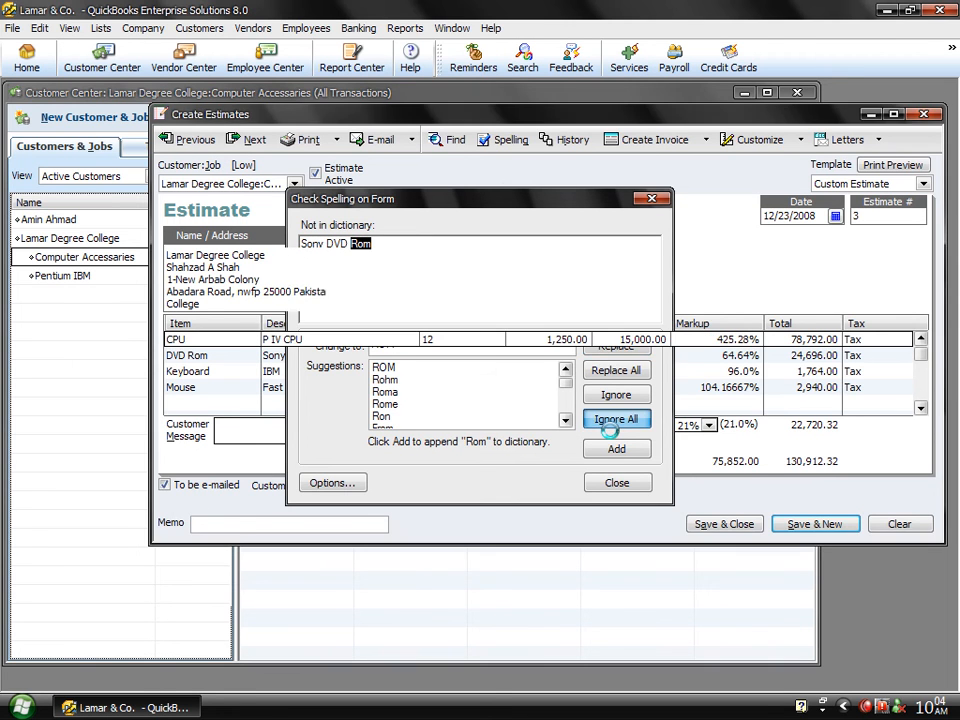
click(607, 424)
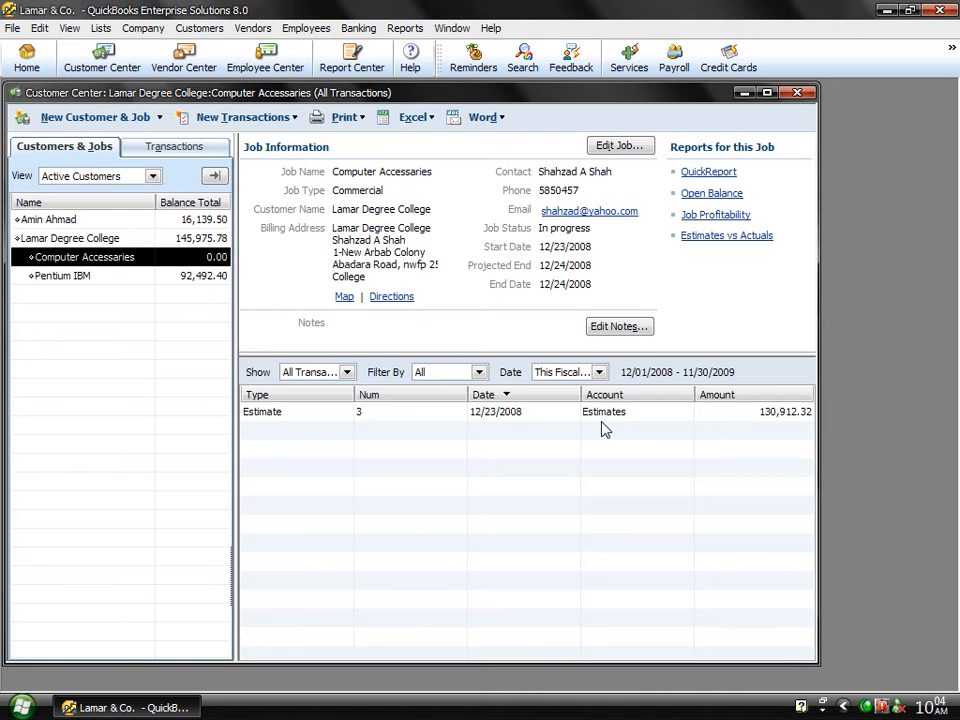
Step: Start a bill for received items from the vendor Ahmad & Co., declining to make it represent time worked
click(254, 28)
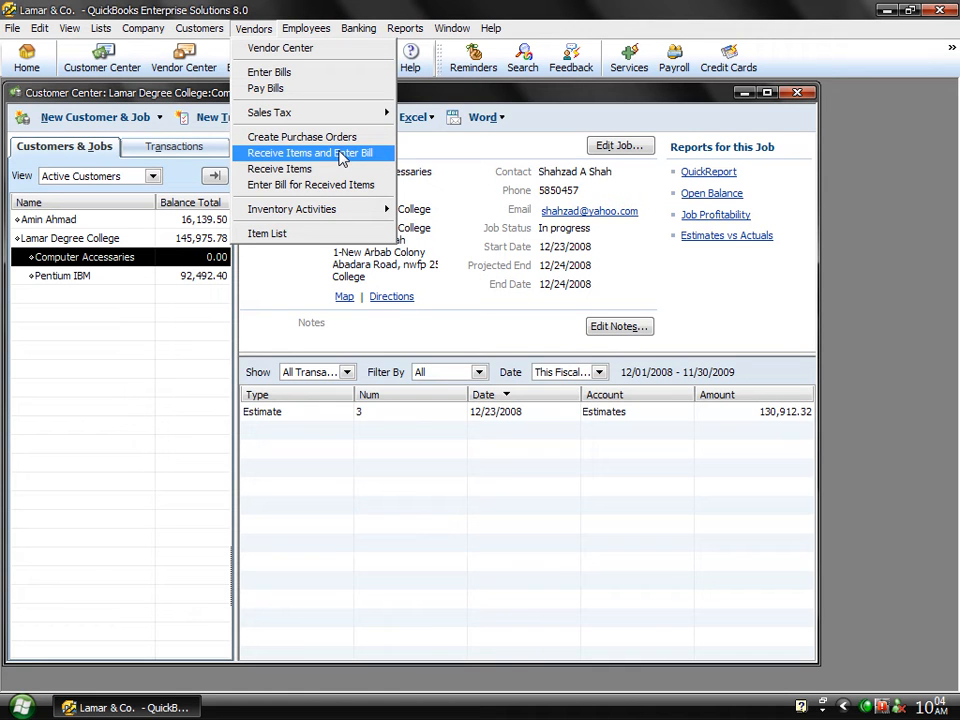
click(341, 158)
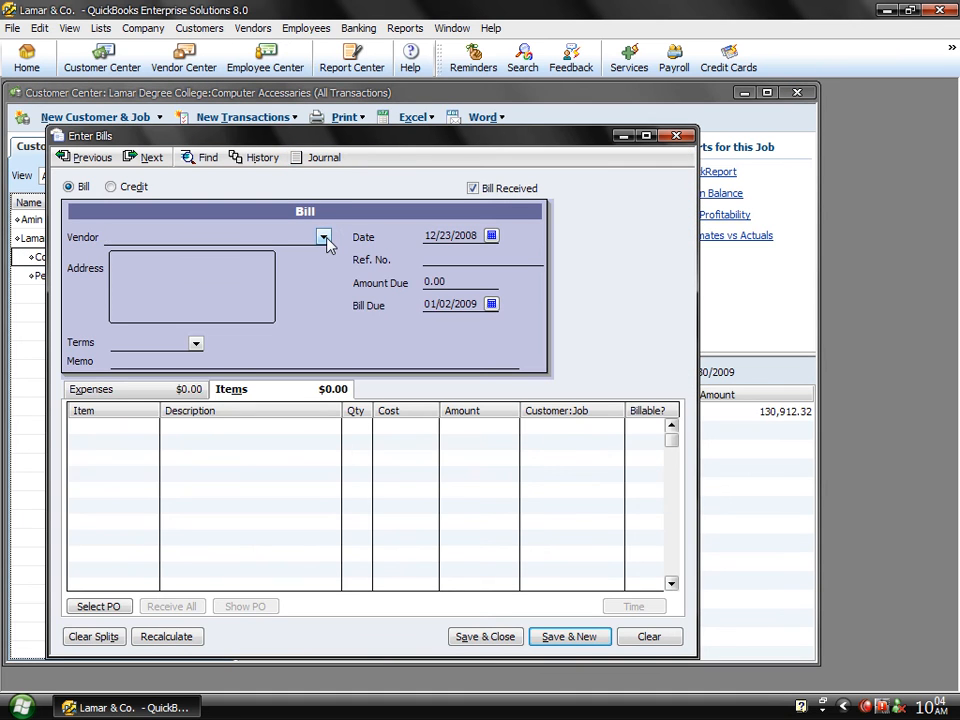
click(324, 237)
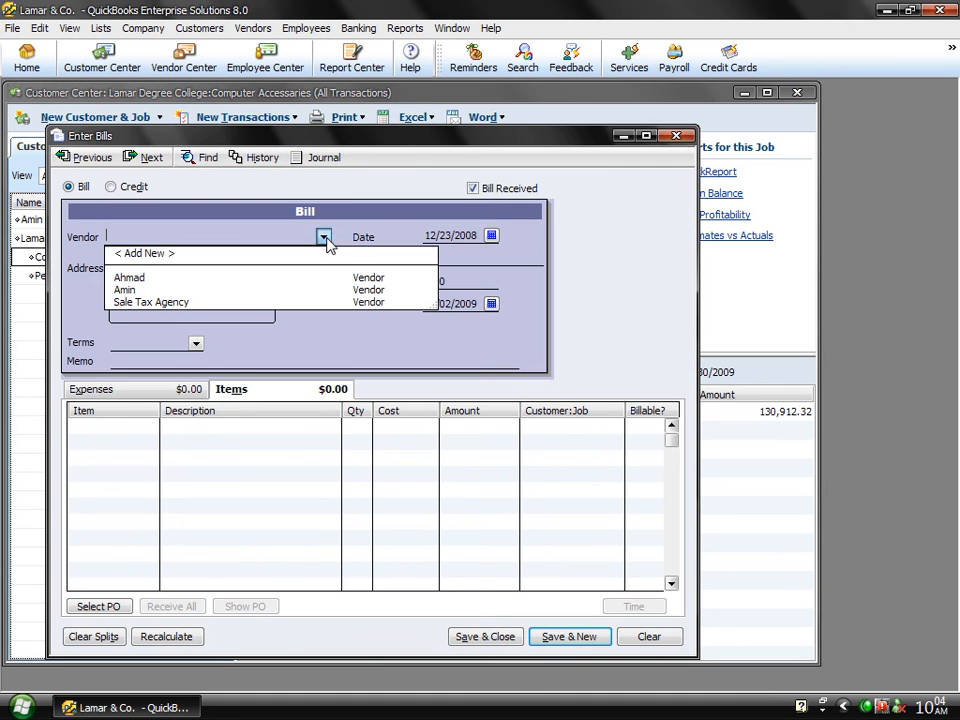
click(121, 279)
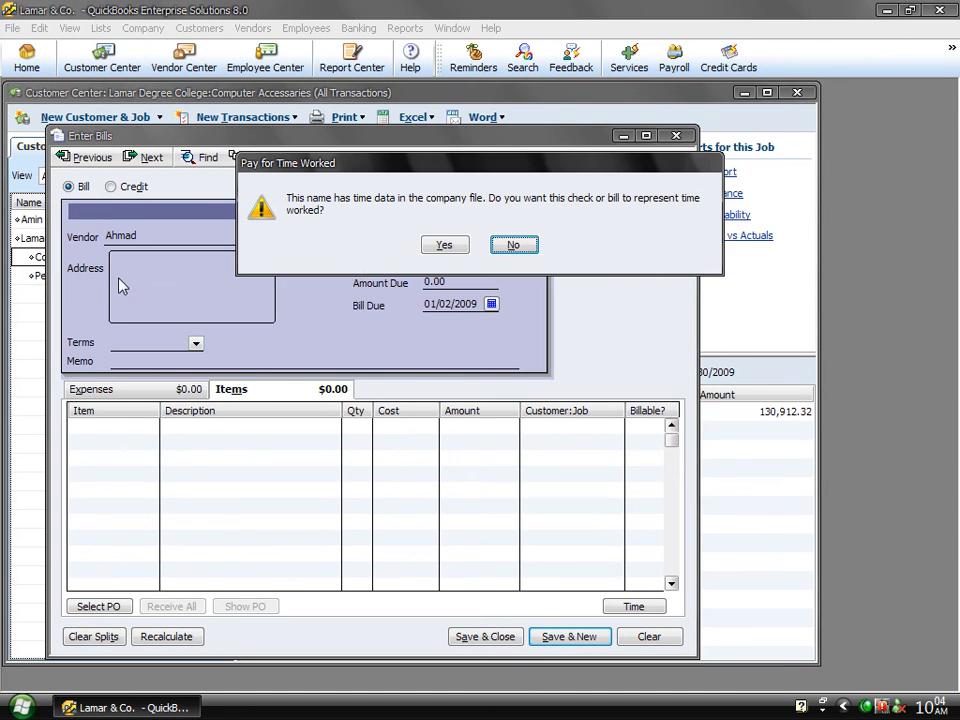
click(512, 246)
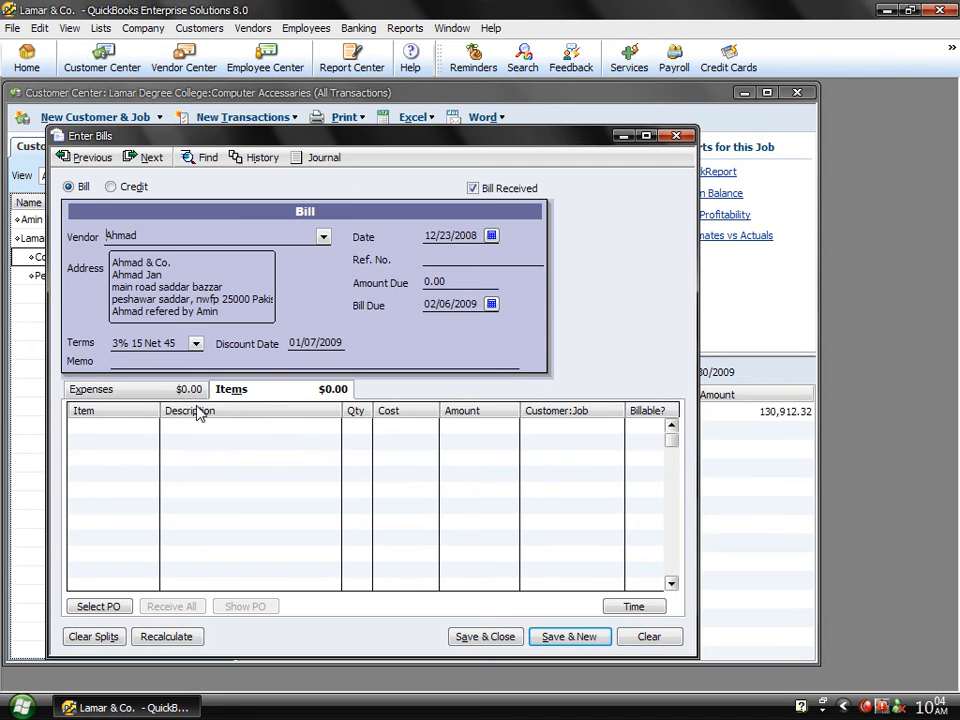
Step: Add CPU and DVD Rom as the first two items of the bill
click(141, 426)
text(CPU)
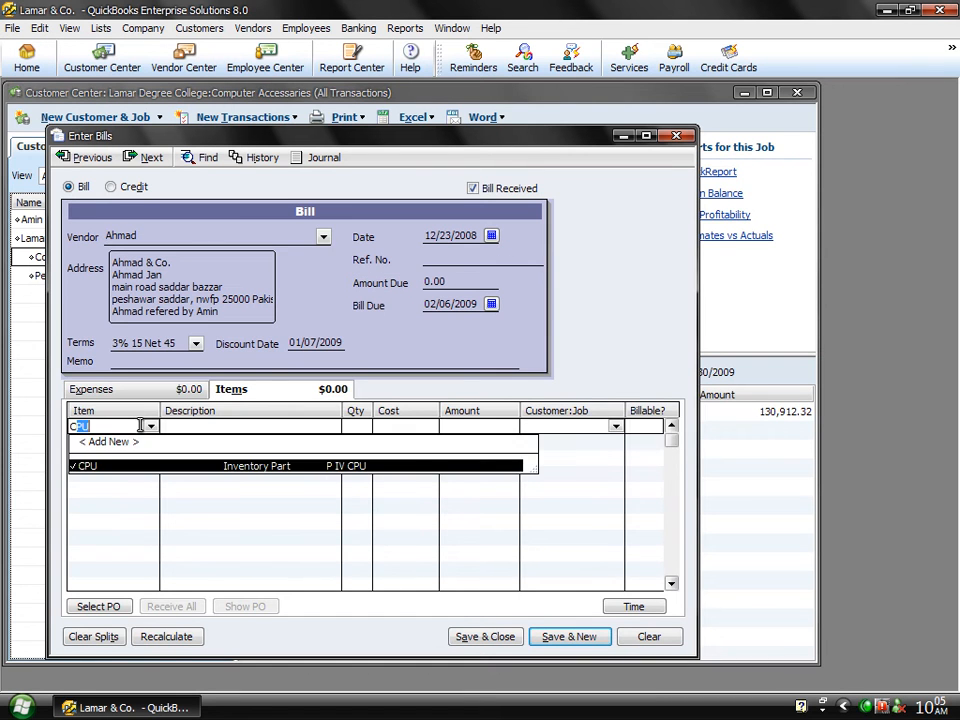
key(Tab)
key(Down)
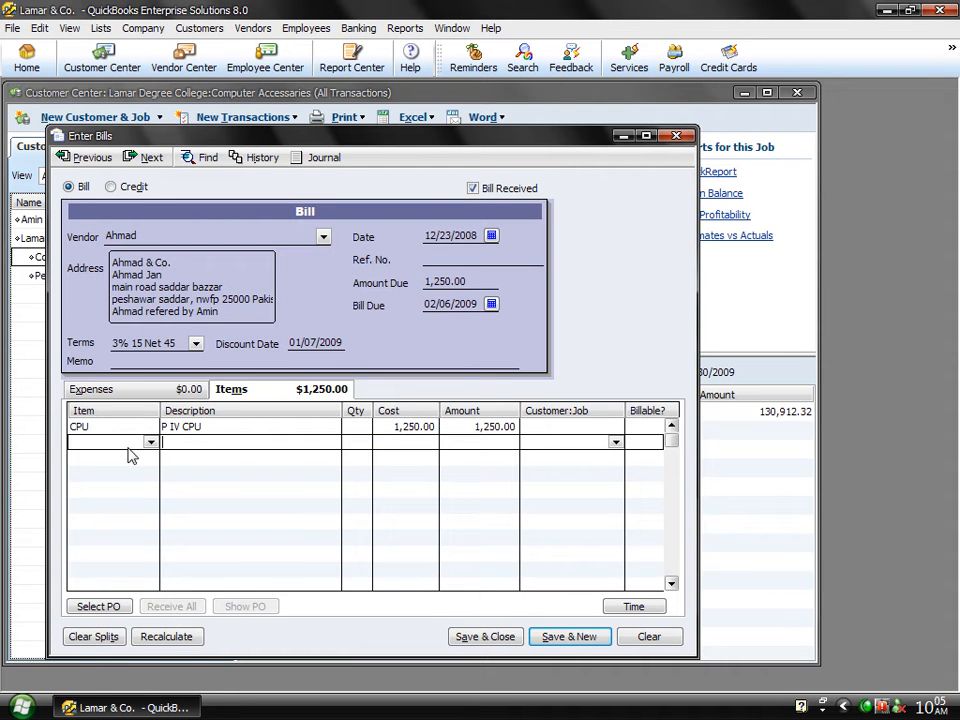
text(DVD Rom)
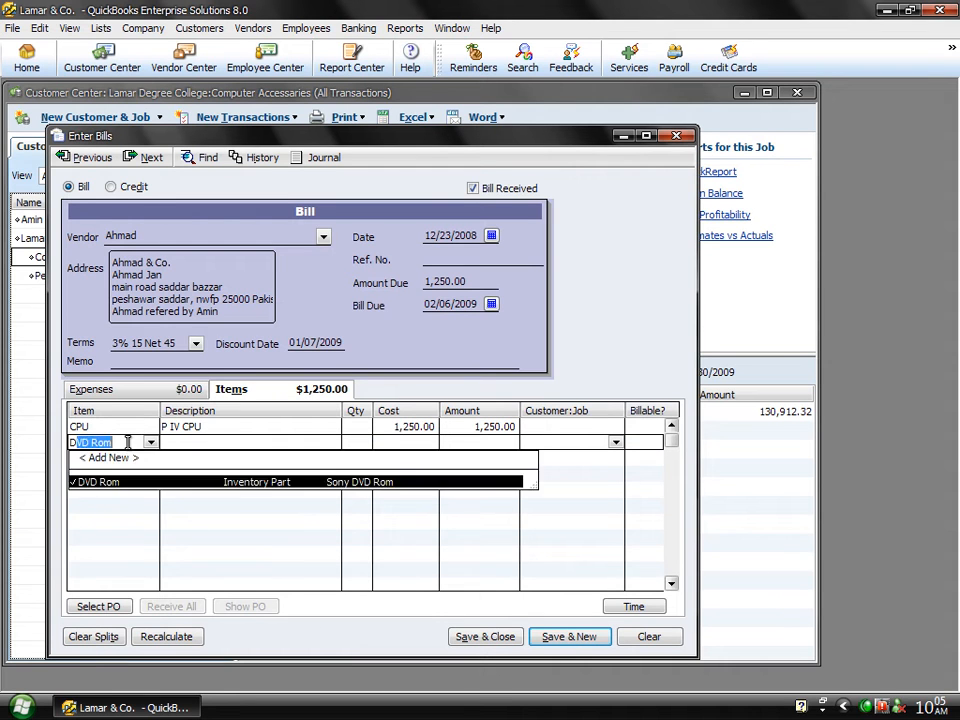
key(Tab)
click(127, 483)
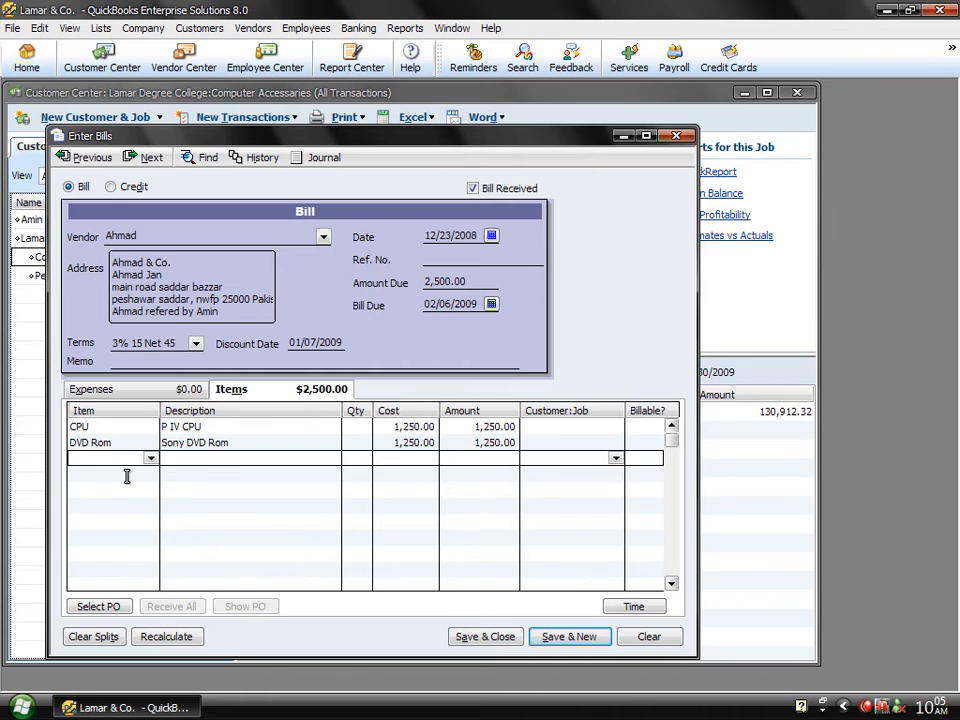
Step: Add Keyboard and Mouse as the third and fourth items of the bill
text(Keyboard)
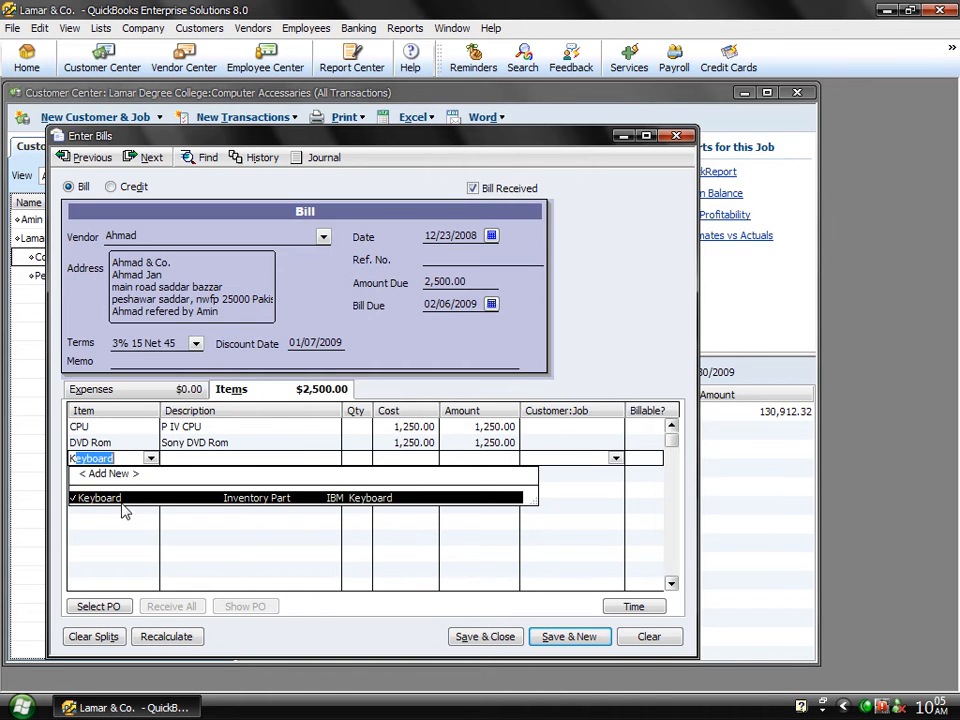
click(122, 500)
click(121, 503)
text(Mouse)
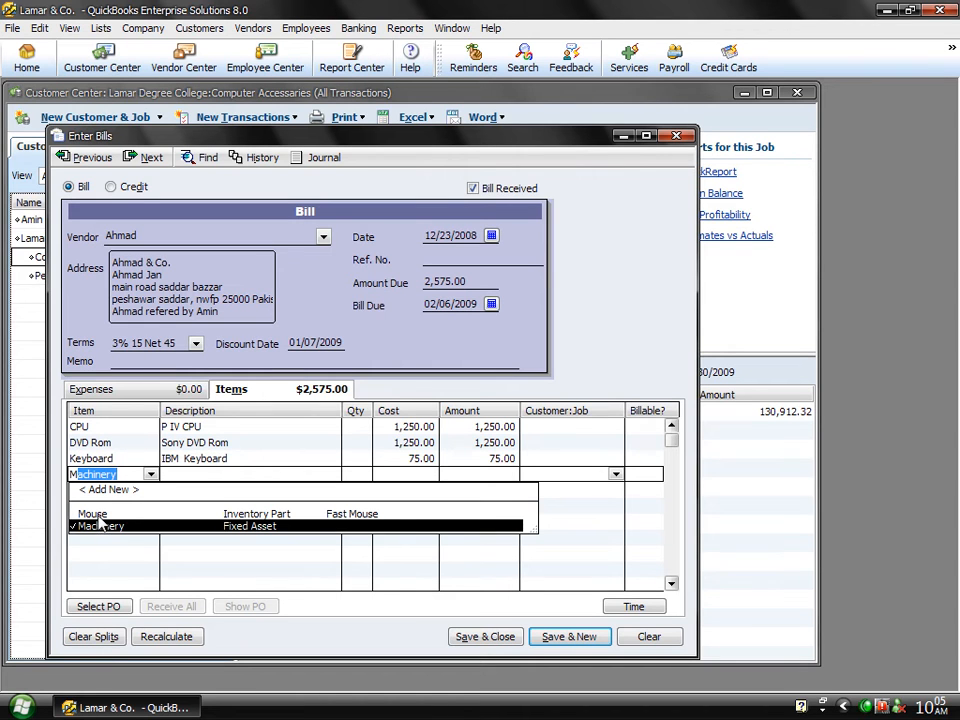
click(97, 515)
click(97, 515)
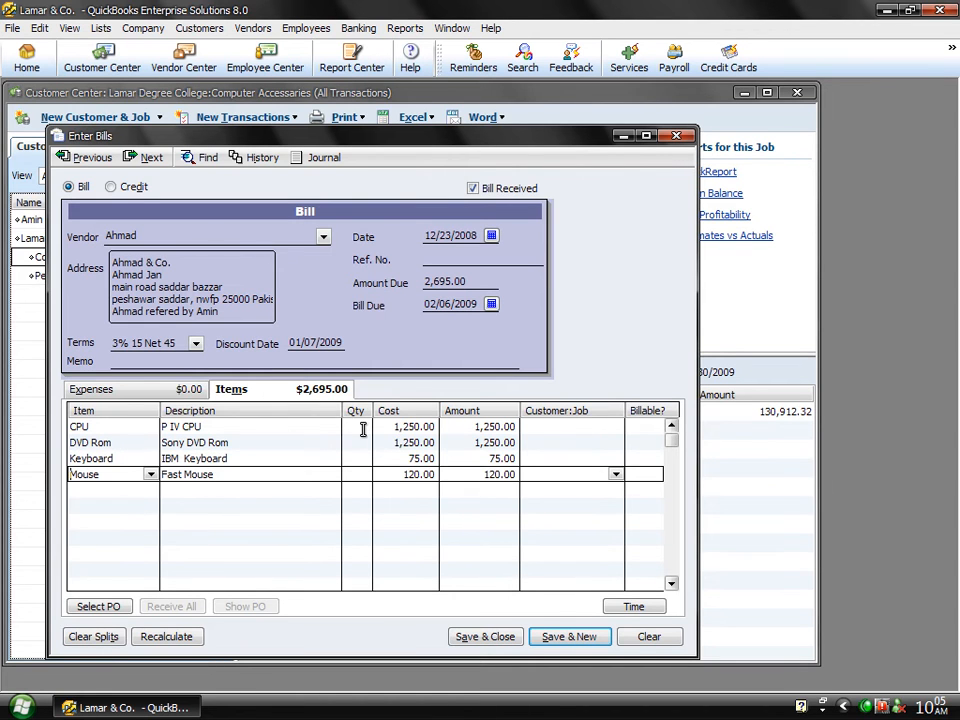
Step: Set the quantity to 12 for each of the bill's CPU, DVD Rom, Keyboard and Mouse items
click(363, 428)
text(12)
key(Down)
text(12)
key(Down)
text(12)
key(Down)
text(12)
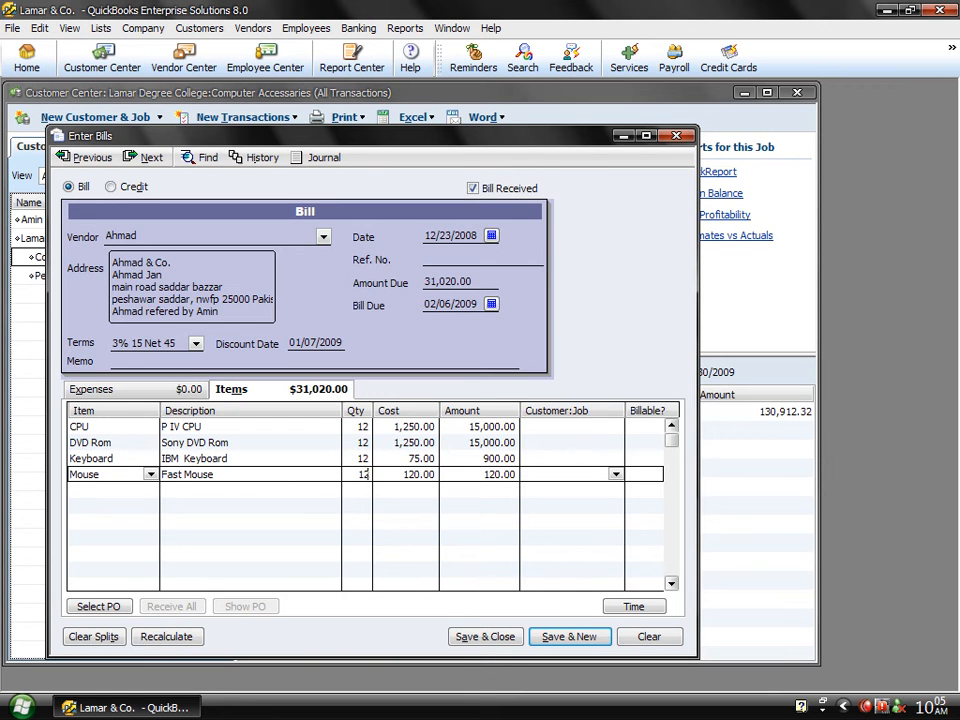
Step: Assign the bill's CPU and DVD Rom items to Lamar Degree College's Computer Accessaries job
click(620, 428)
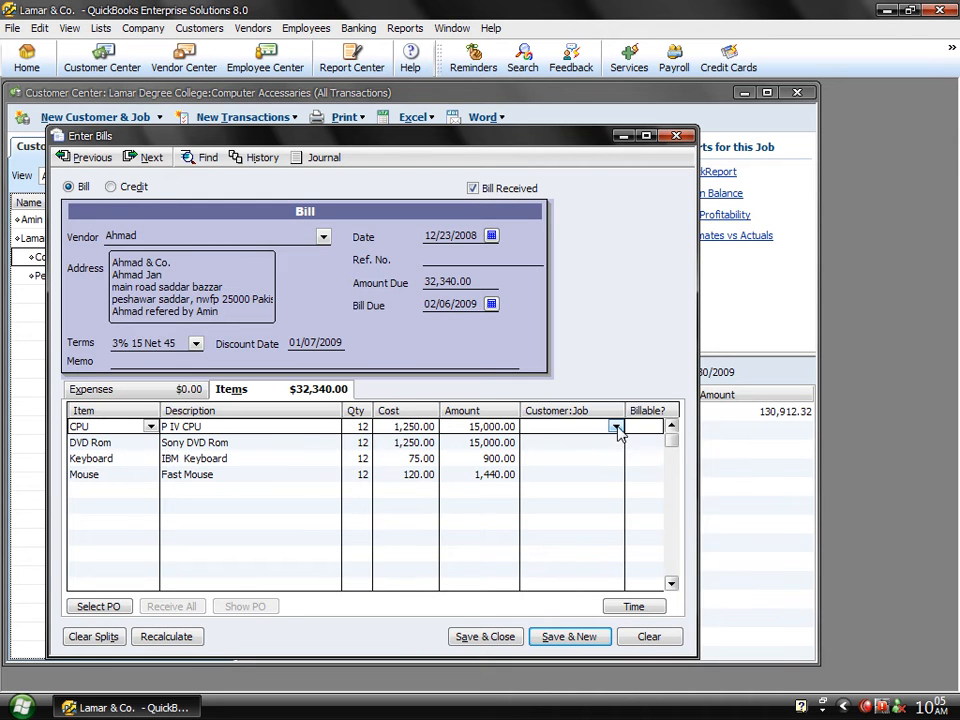
click(617, 427)
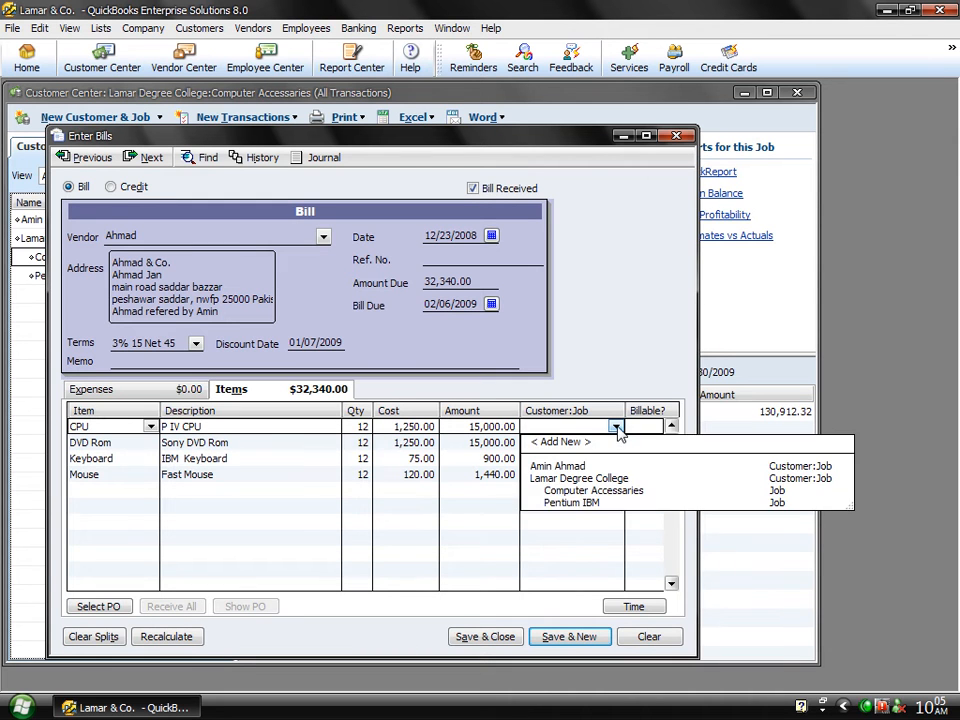
click(577, 492)
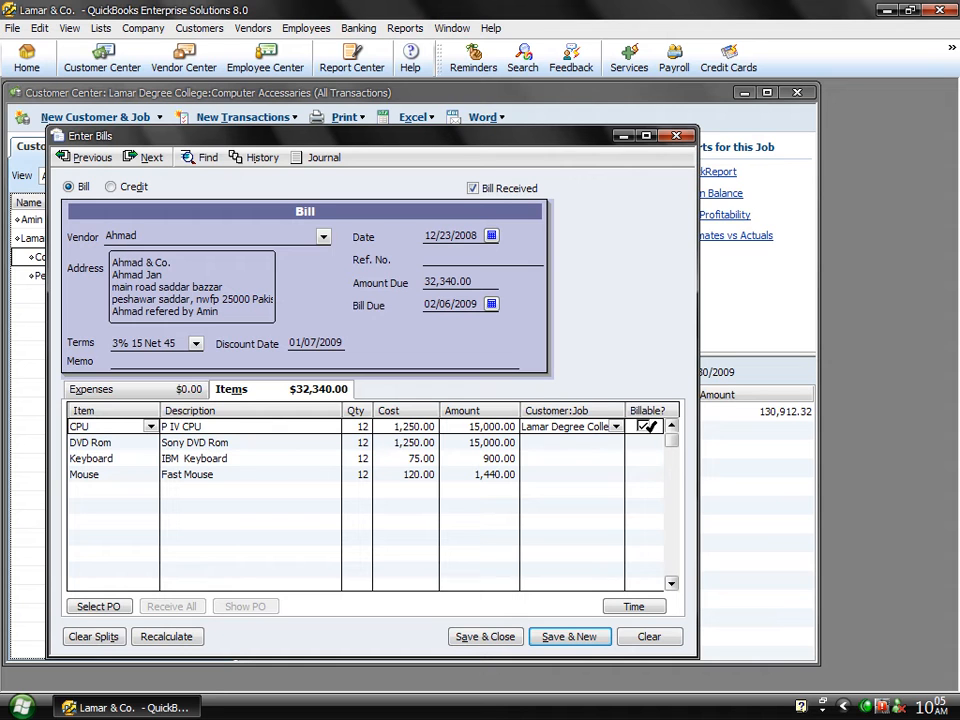
click(614, 444)
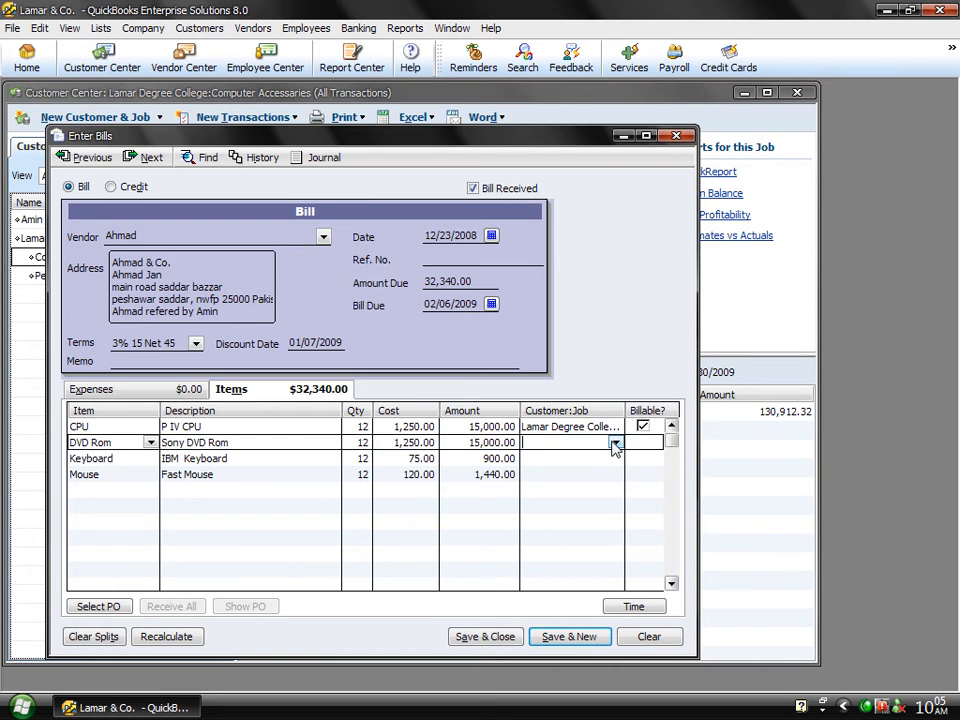
click(614, 444)
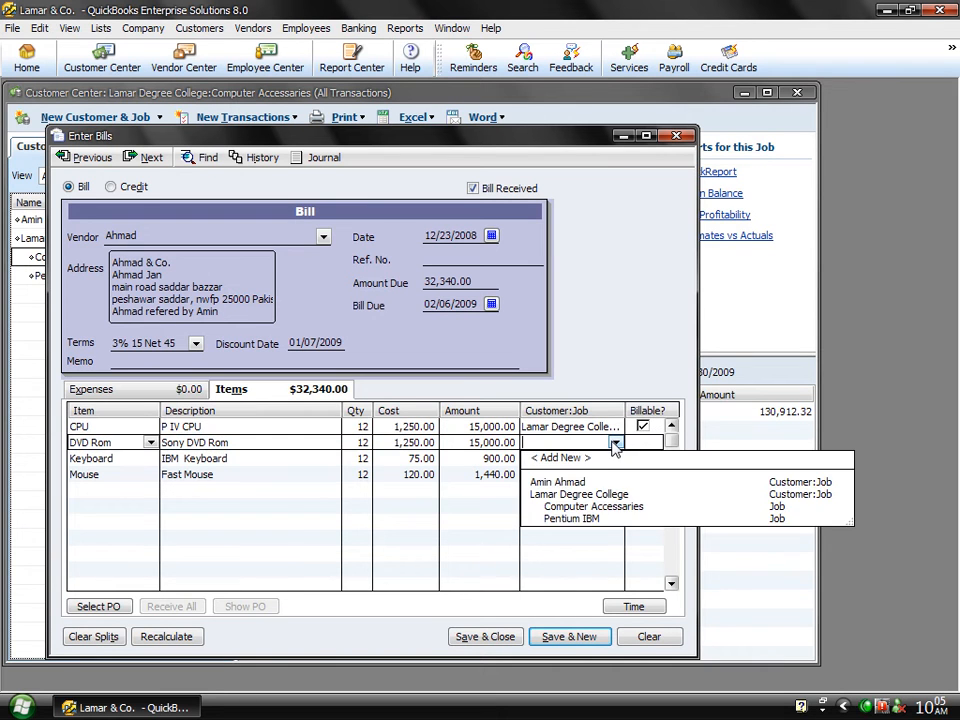
click(590, 508)
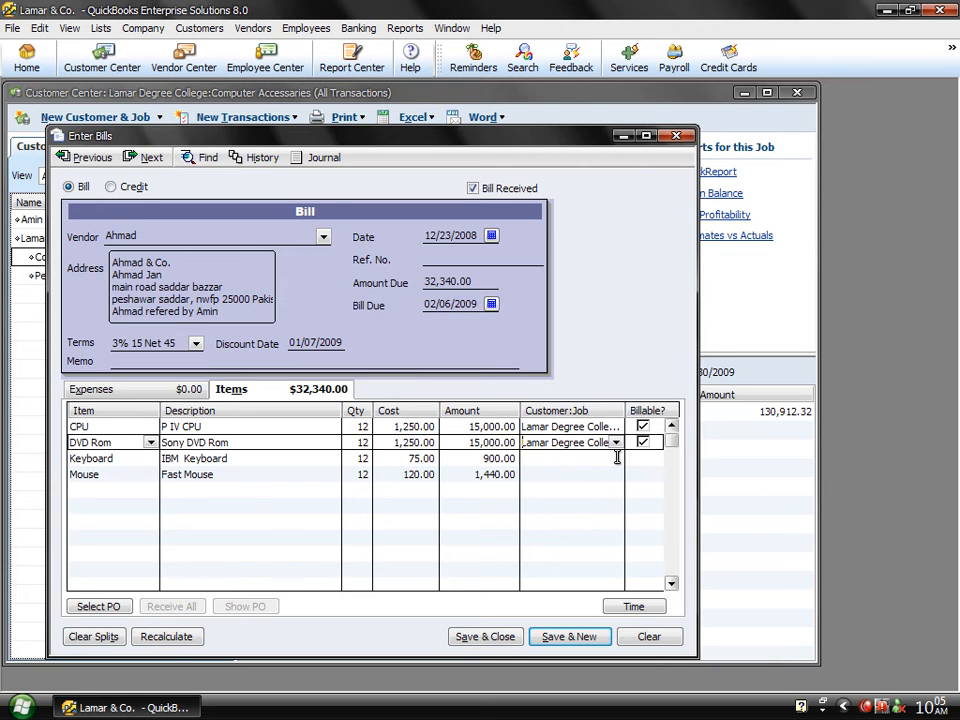
Step: Assign the bill's Keyboard and Mouse items to Lamar Degree College's Computer Accessaries job
click(617, 457)
click(616, 458)
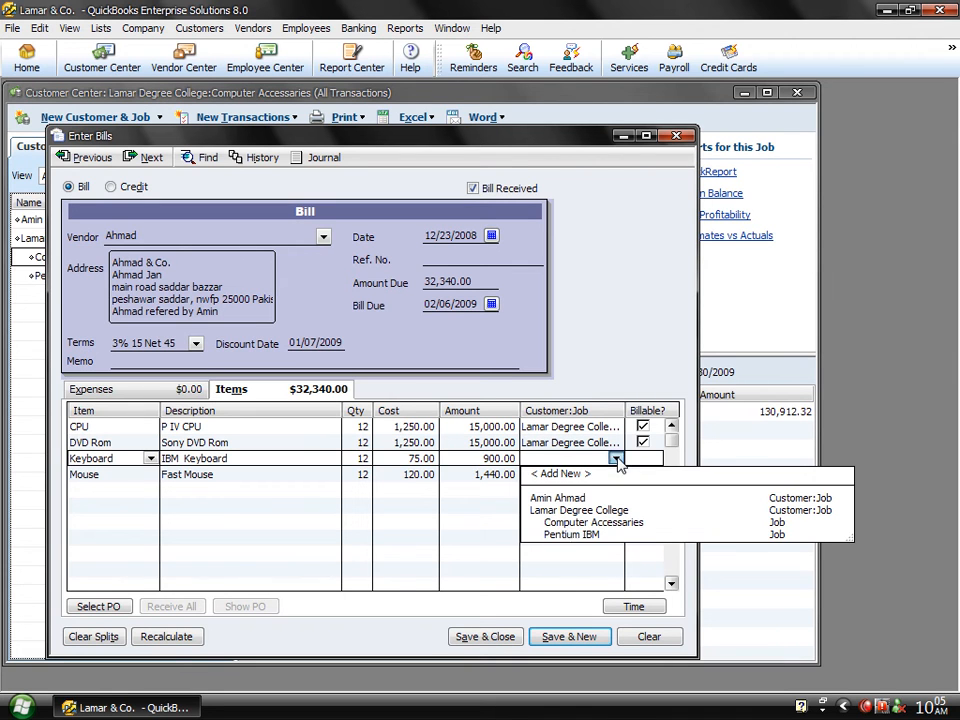
click(572, 522)
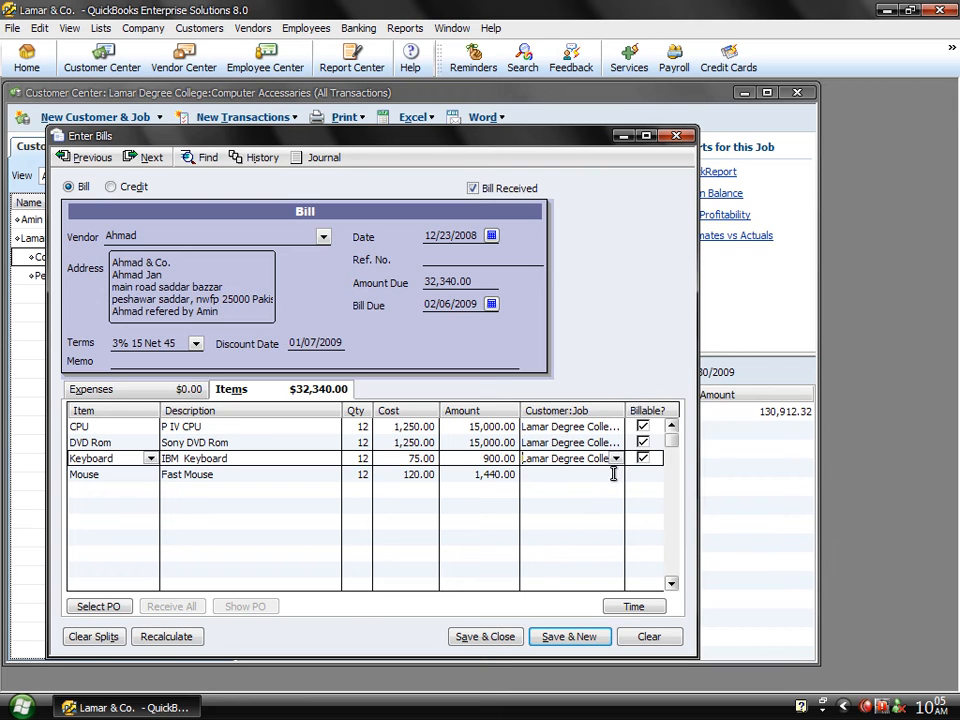
click(613, 475)
click(616, 474)
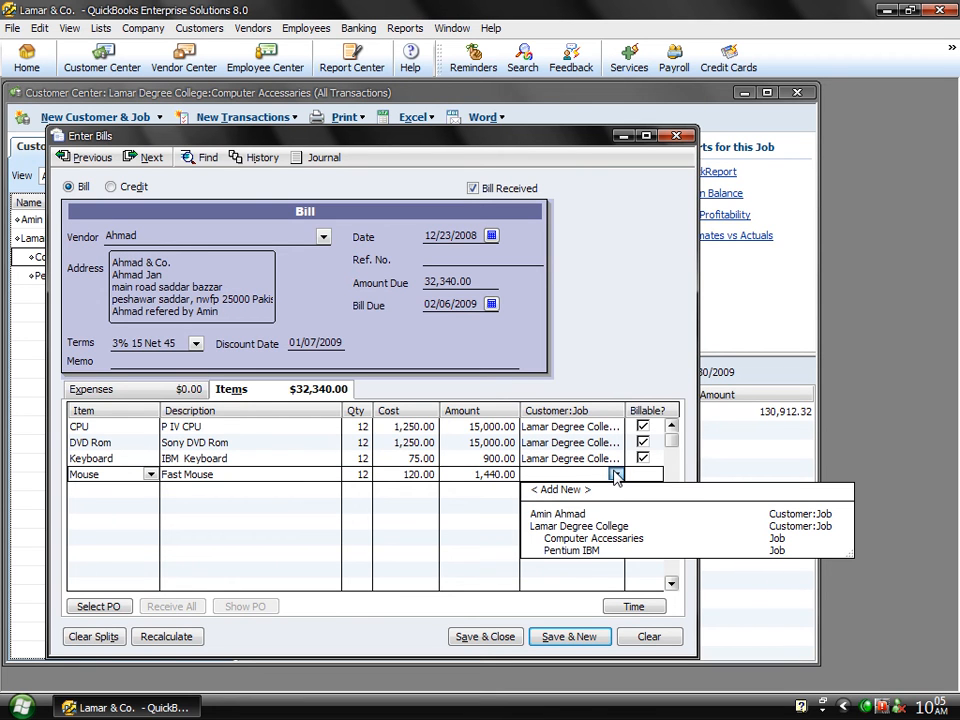
click(584, 537)
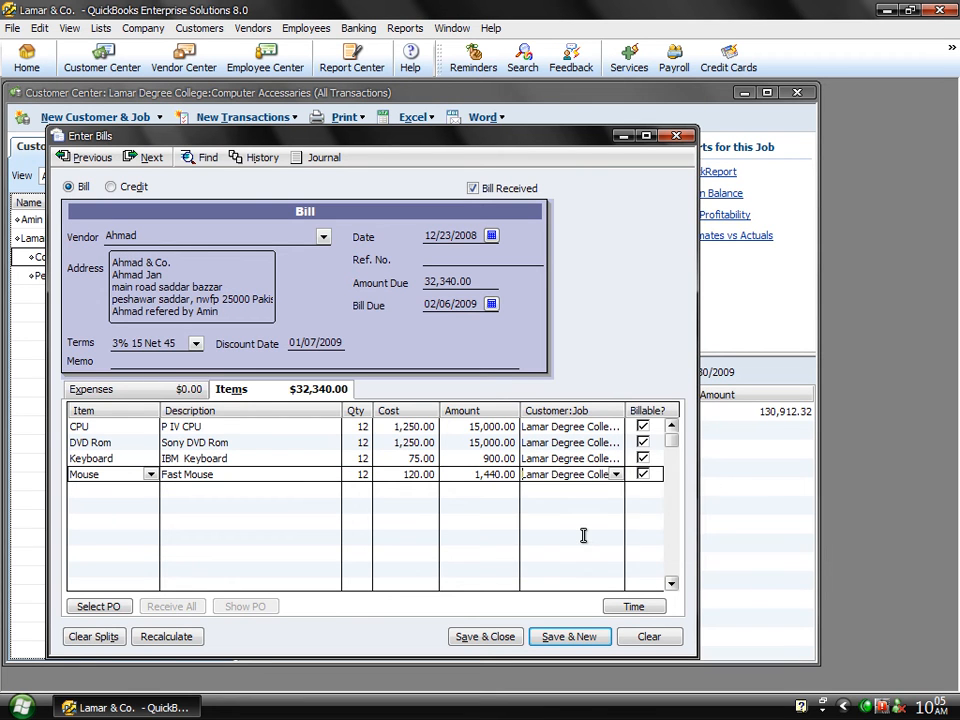
Step: Set the bill's reference number to 45343, then save and close it, accepting the closed-period change
click(440, 258)
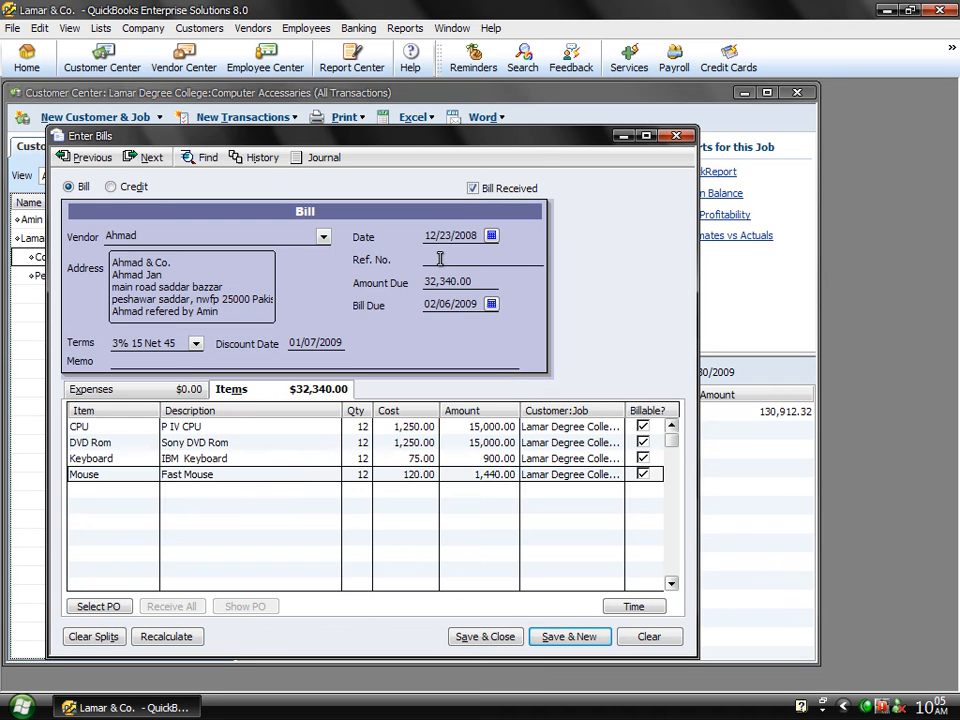
text(45343)
click(467, 638)
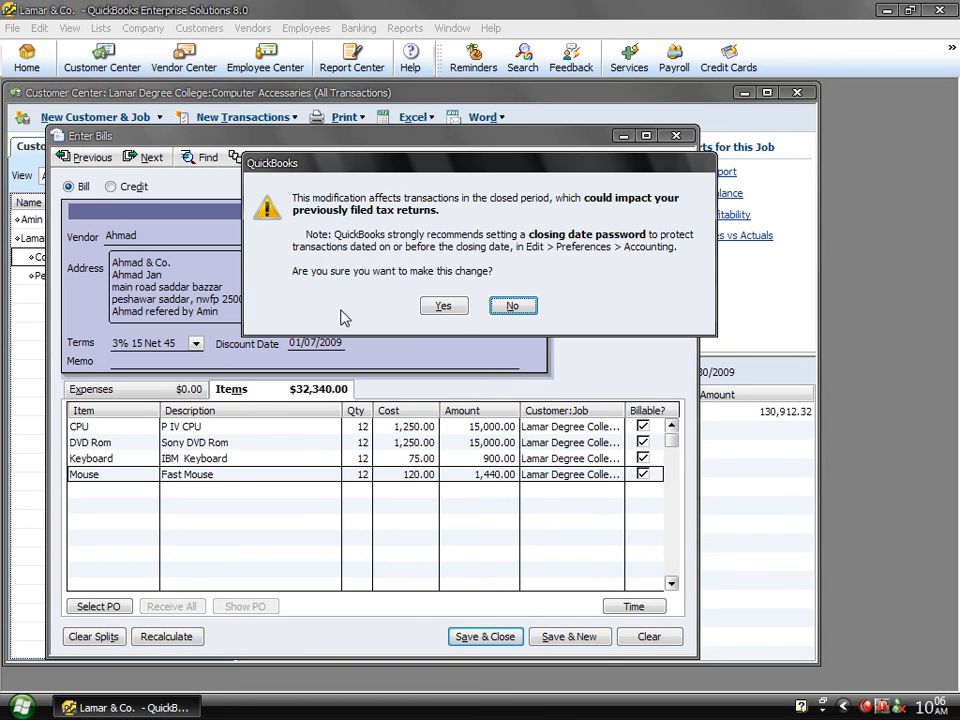
key(y)
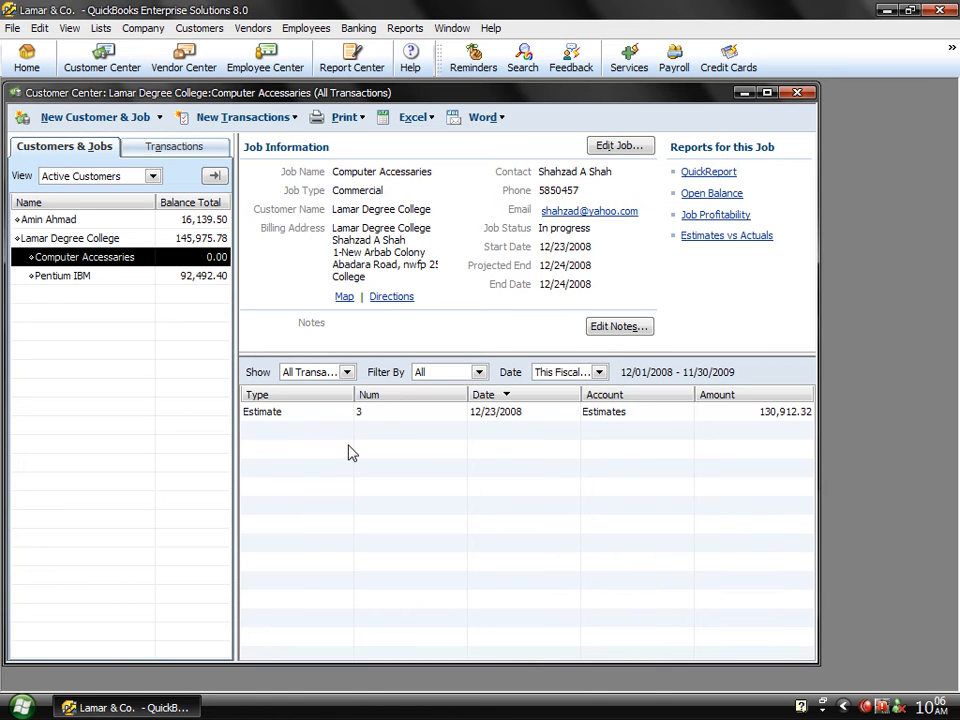
Step: Start an invoice for Lamar Degree College's Computer Accessaries job, dismissing the credit-limit warning and declining to use the available estimate
click(222, 32)
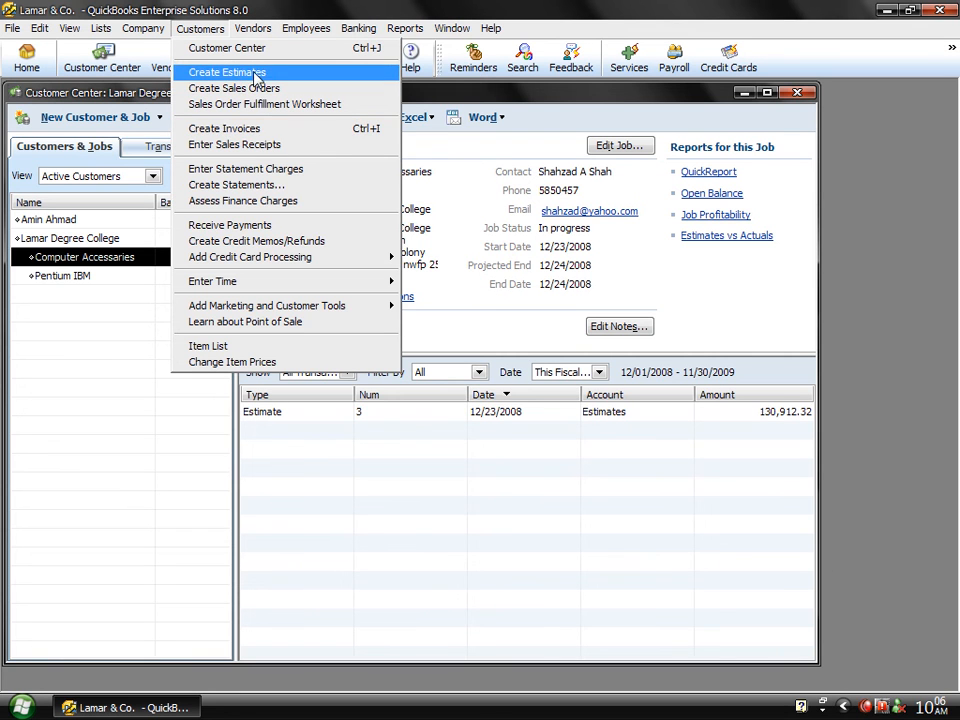
click(251, 132)
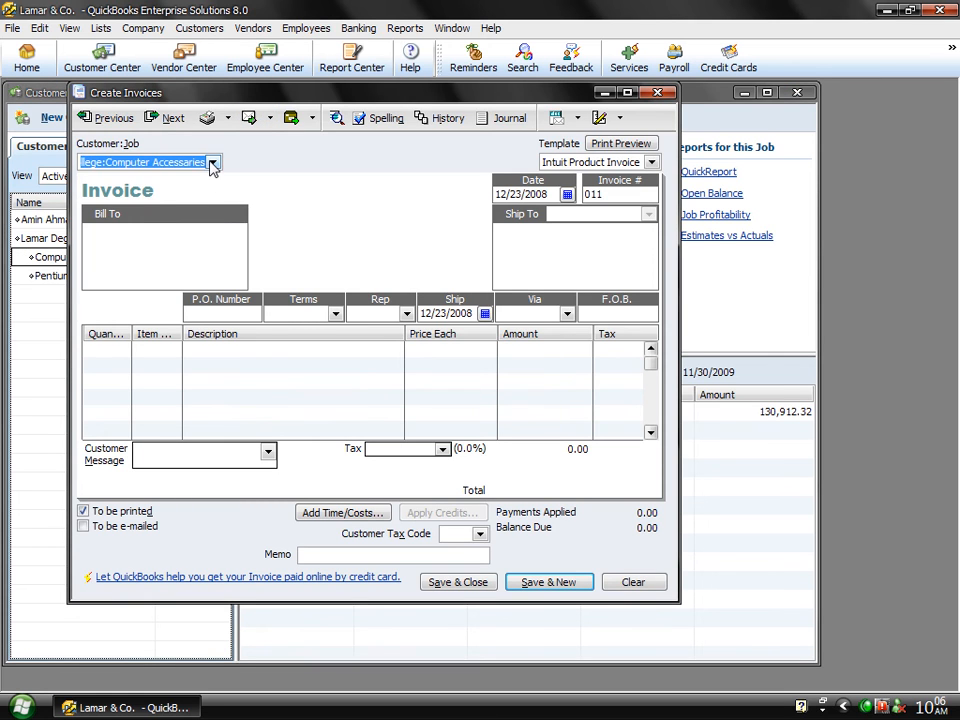
click(212, 164)
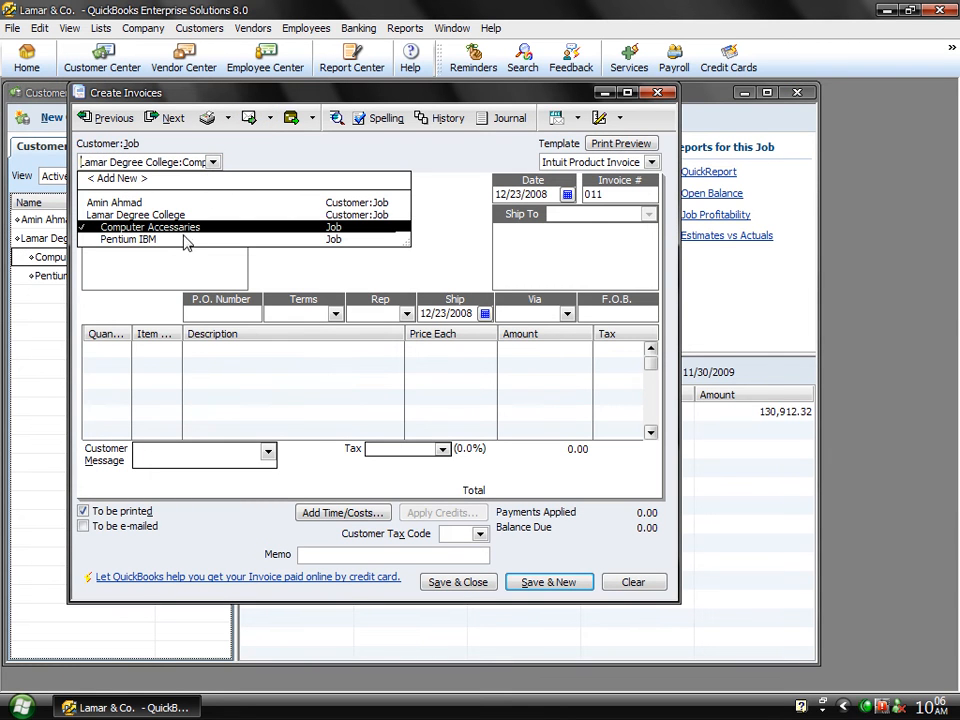
click(183, 229)
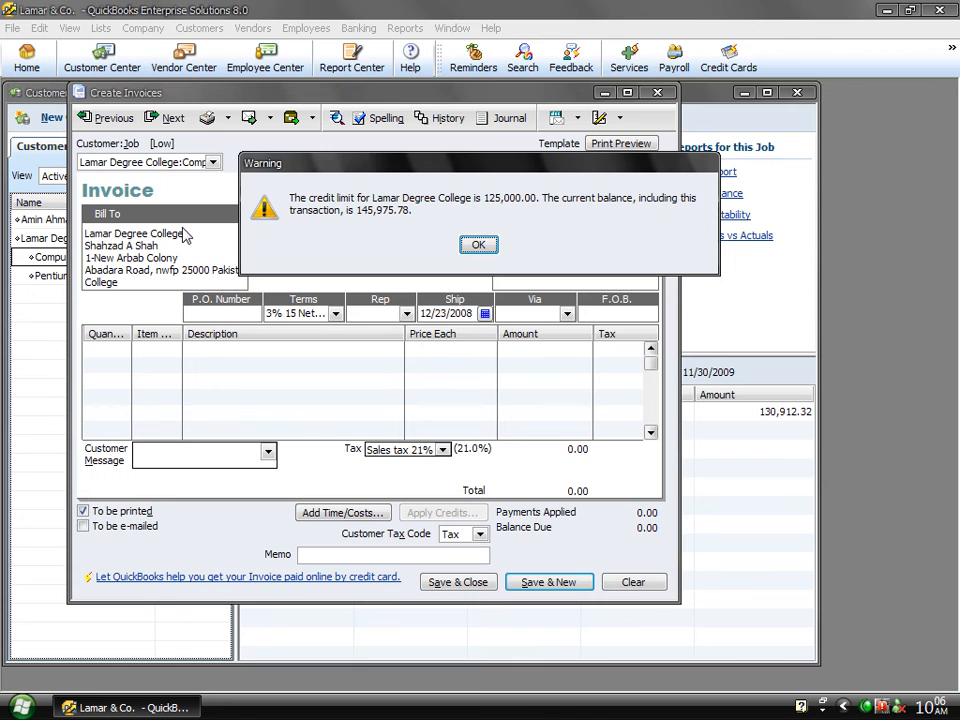
click(478, 244)
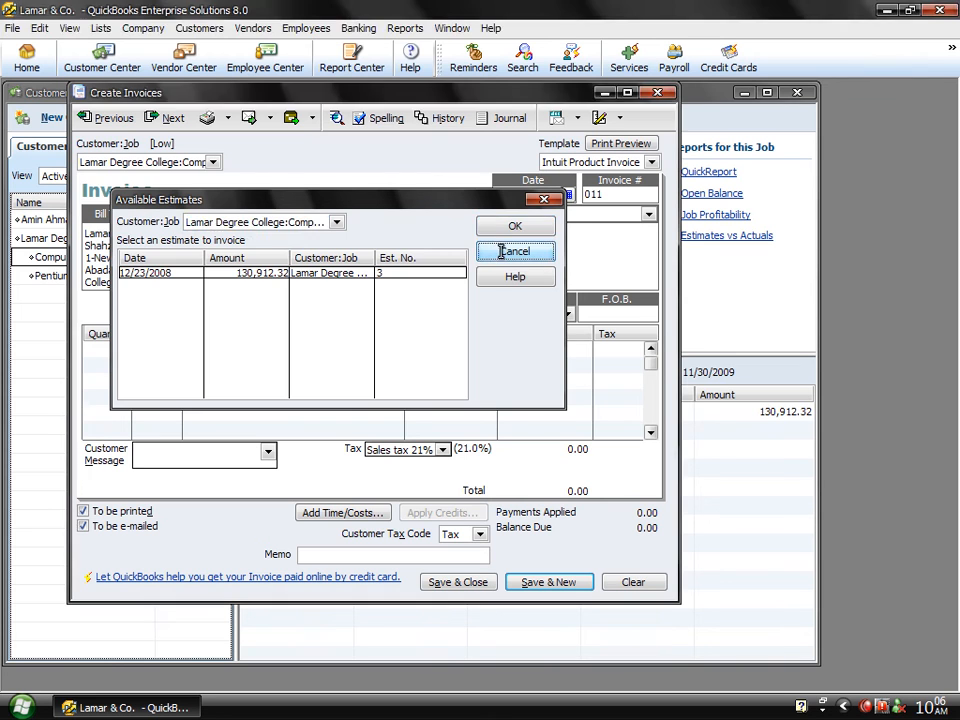
click(507, 254)
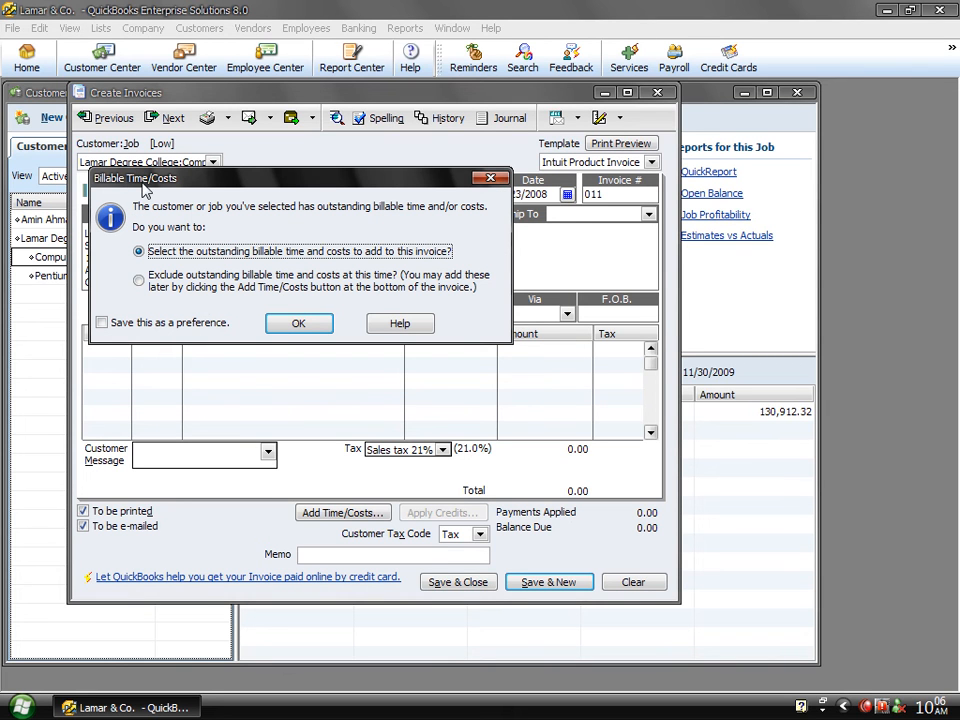
Step: Add all of the job's outstanding billable items to the invoice
click(281, 320)
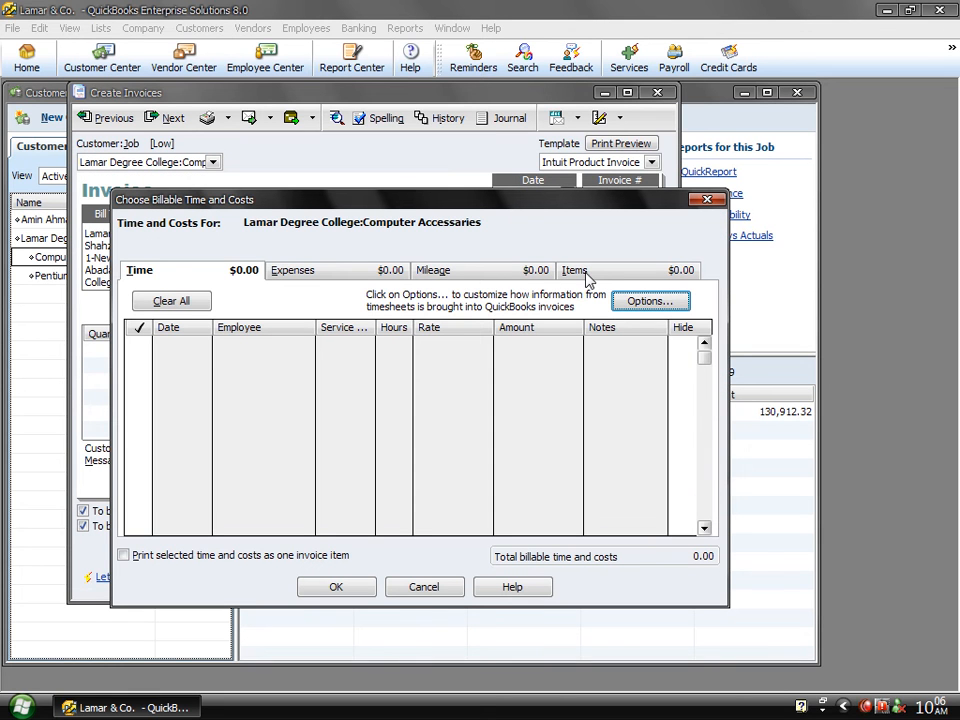
click(587, 280)
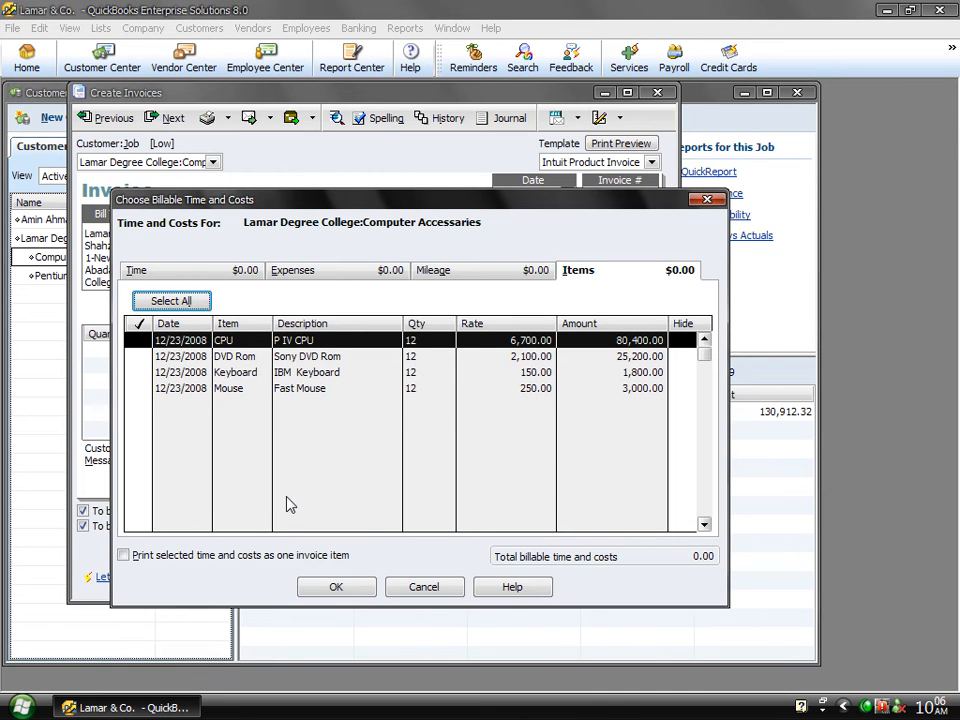
click(165, 301)
click(335, 589)
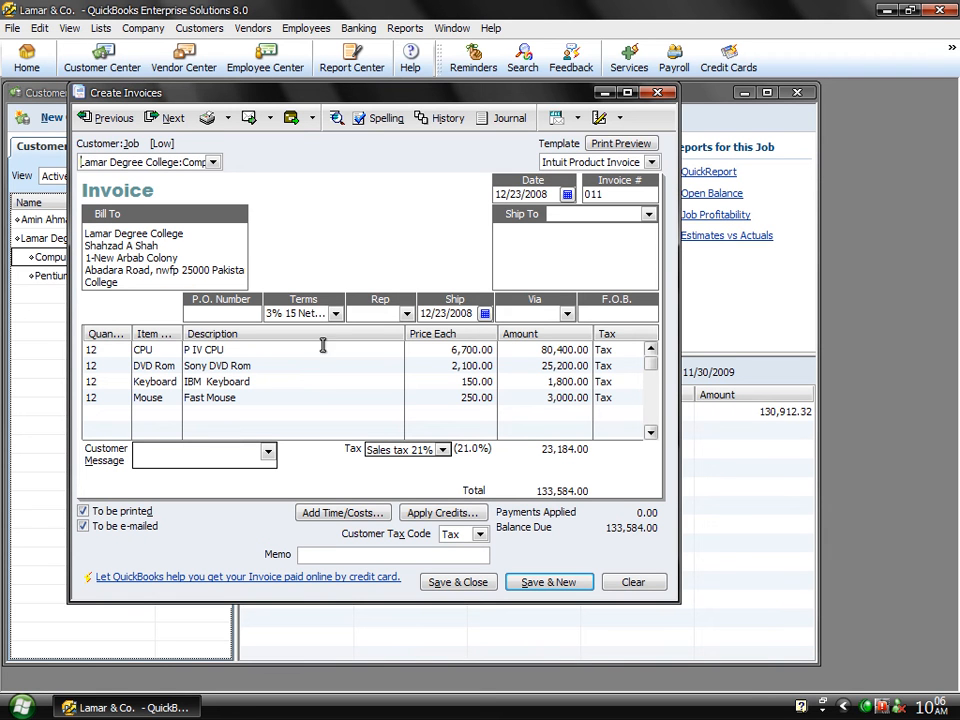
Step: Save and close the invoice, accepting the closed-period change and exceeded credit limit and ignoring all flagged spellings
click(463, 590)
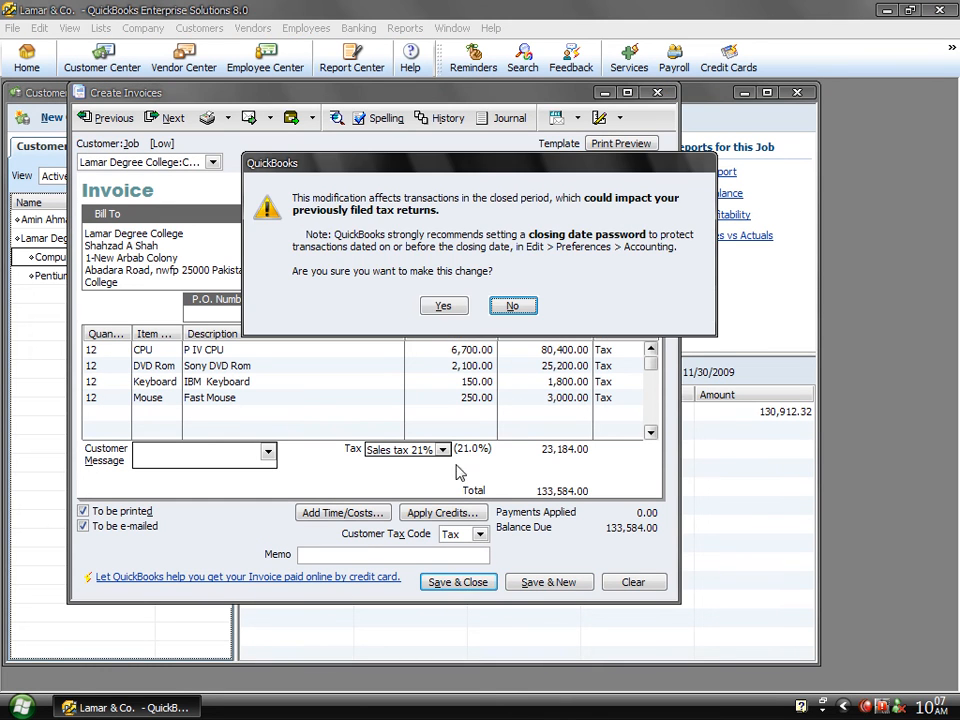
click(443, 306)
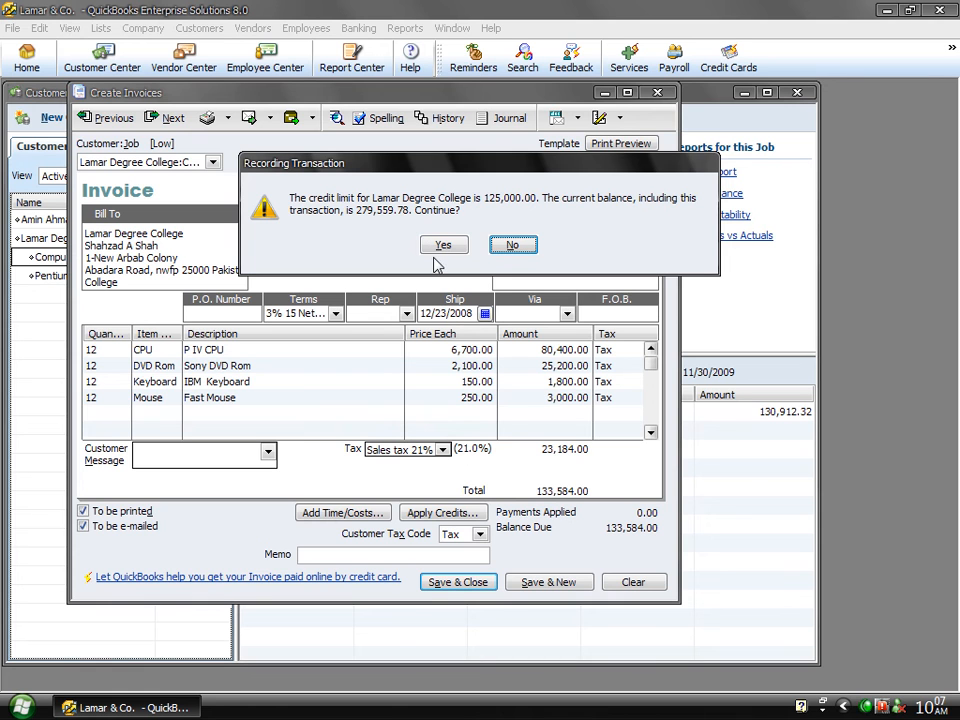
click(440, 247)
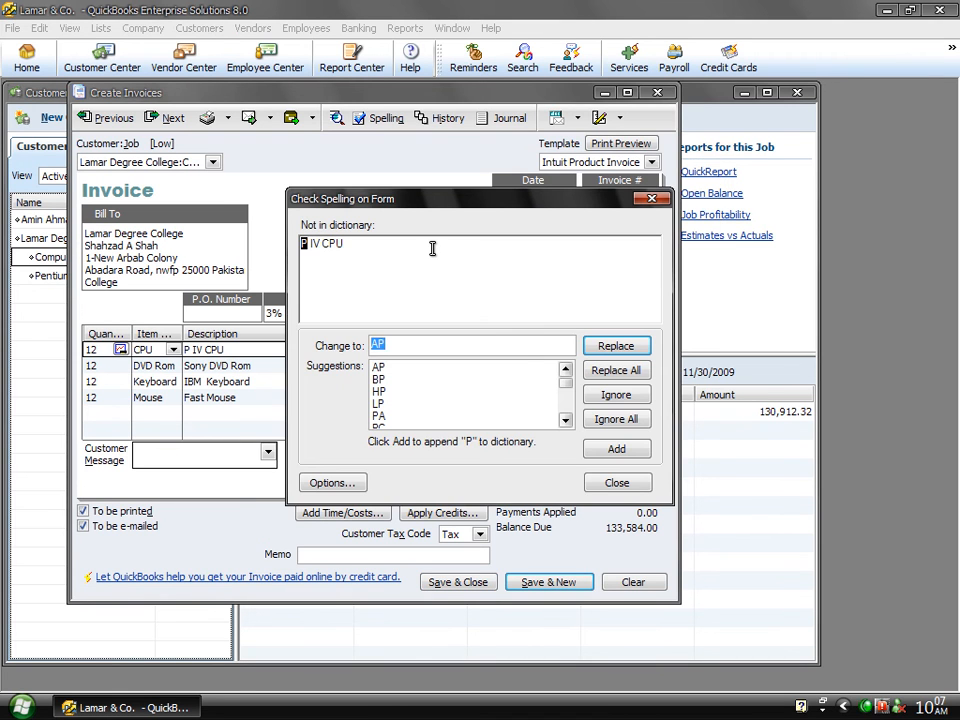
click(612, 421)
click(613, 422)
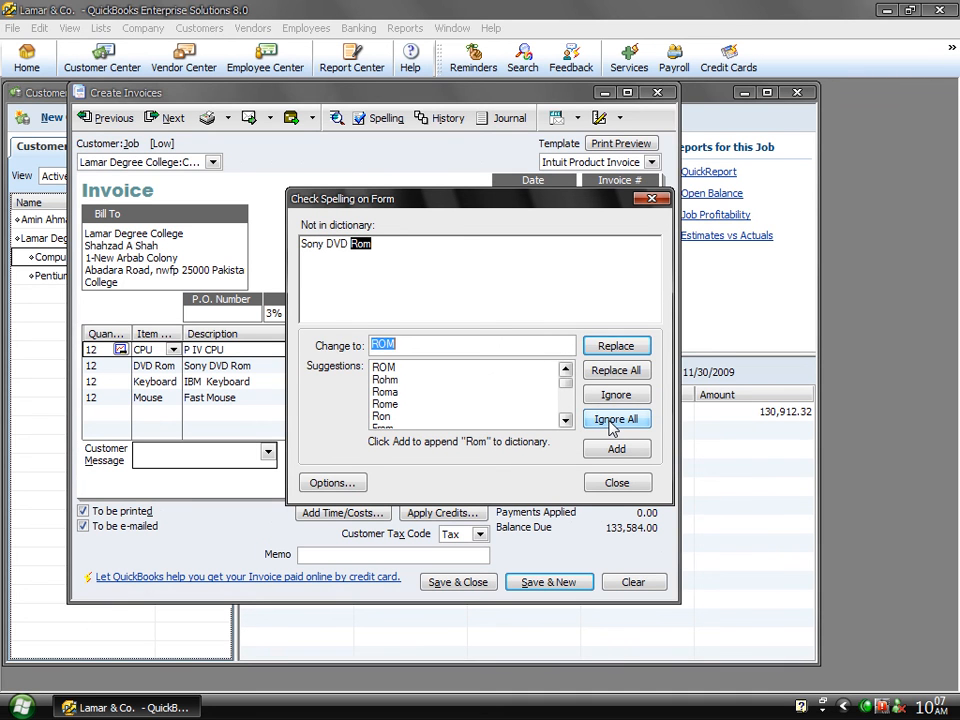
click(615, 420)
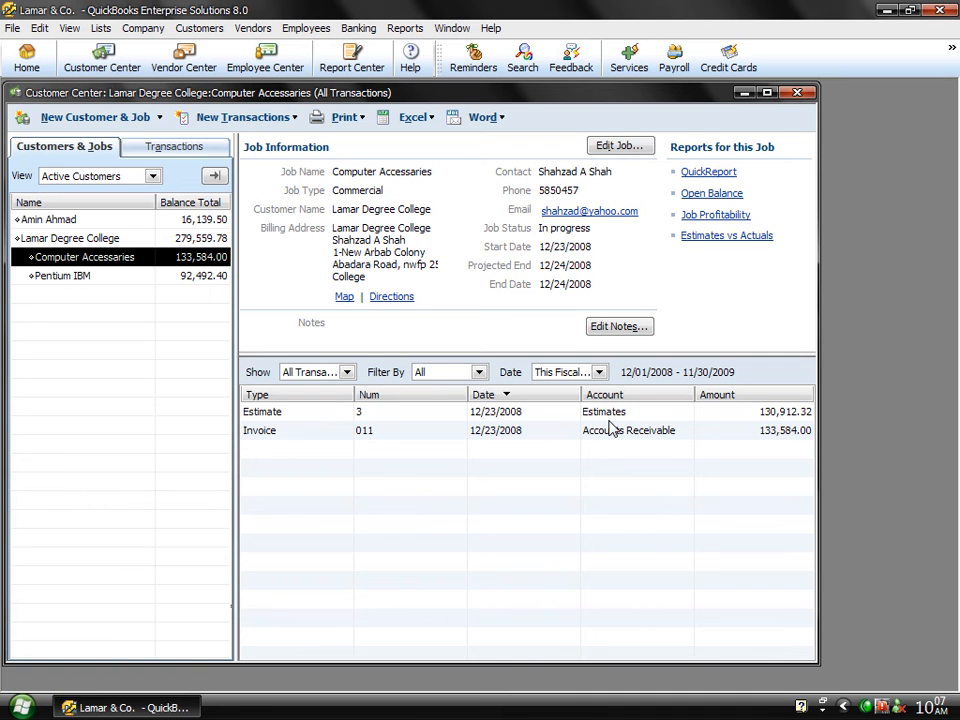
Step: Run the Job Profitability Detail report for Lamar Degree College's Computer Accessaries job
click(406, 29)
mouse_move(490, 202)
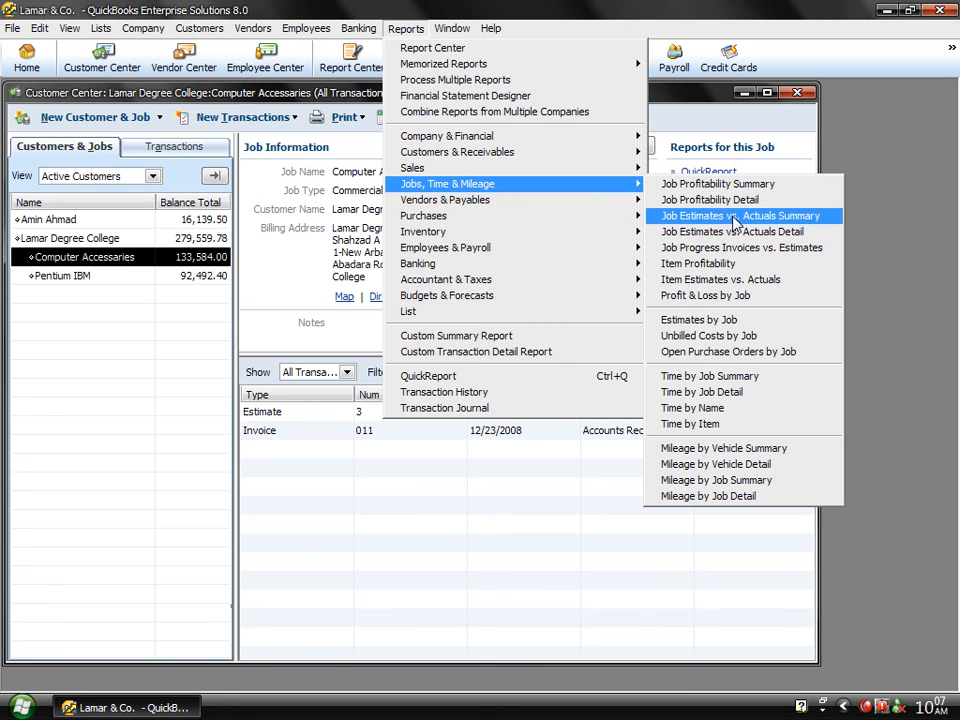
click(712, 204)
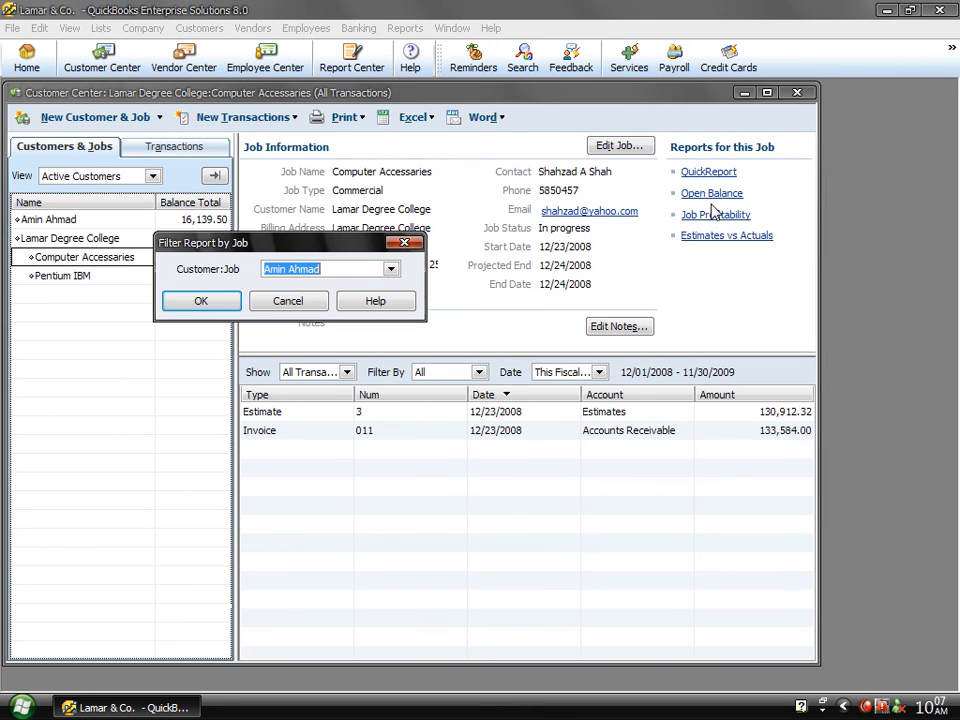
click(391, 270)
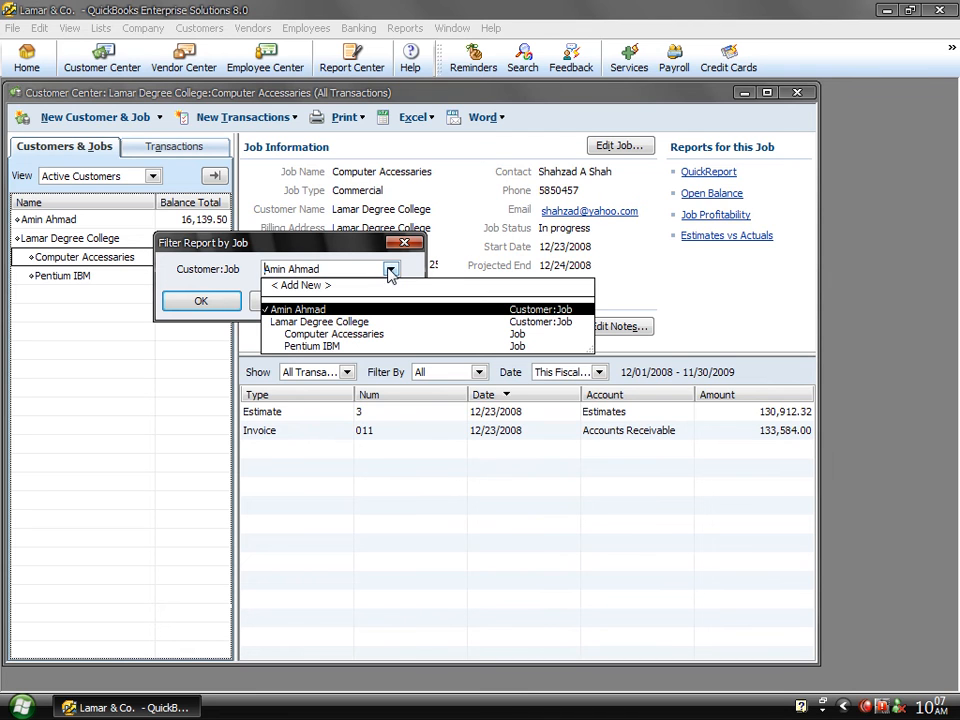
click(322, 337)
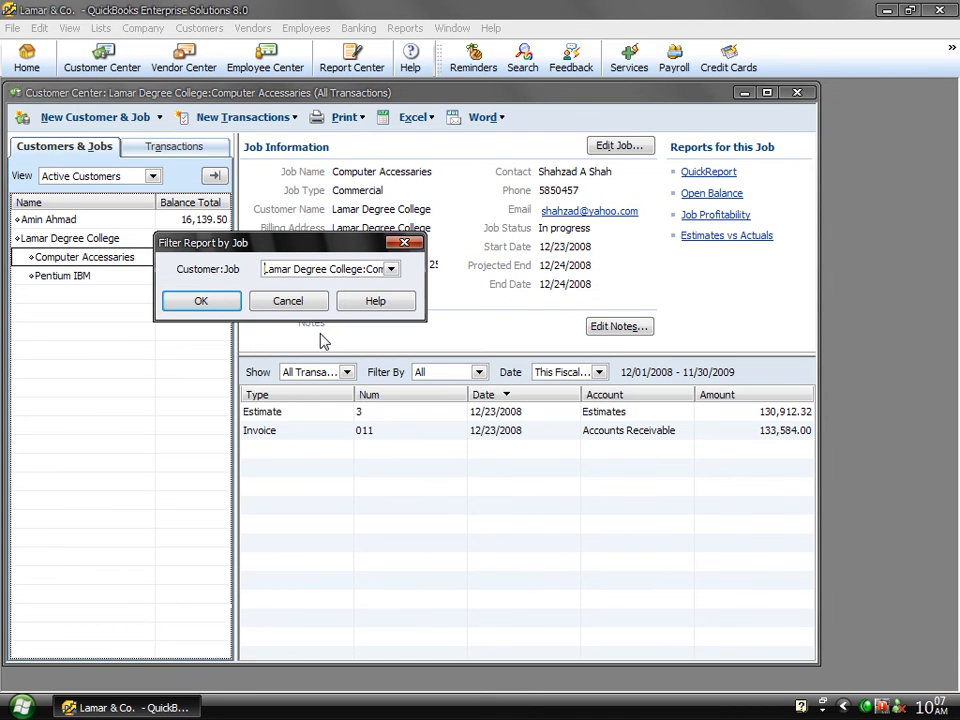
click(190, 303)
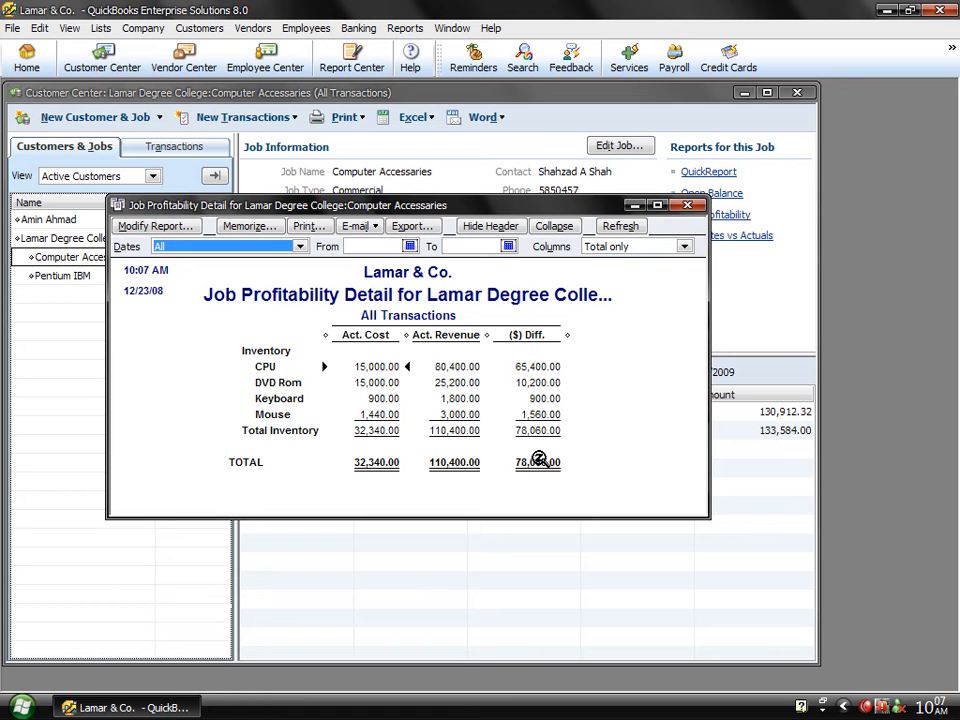
Step: Run the Profit & Loss by Job report and examine the Computer Accessaries job's sales
click(403, 29)
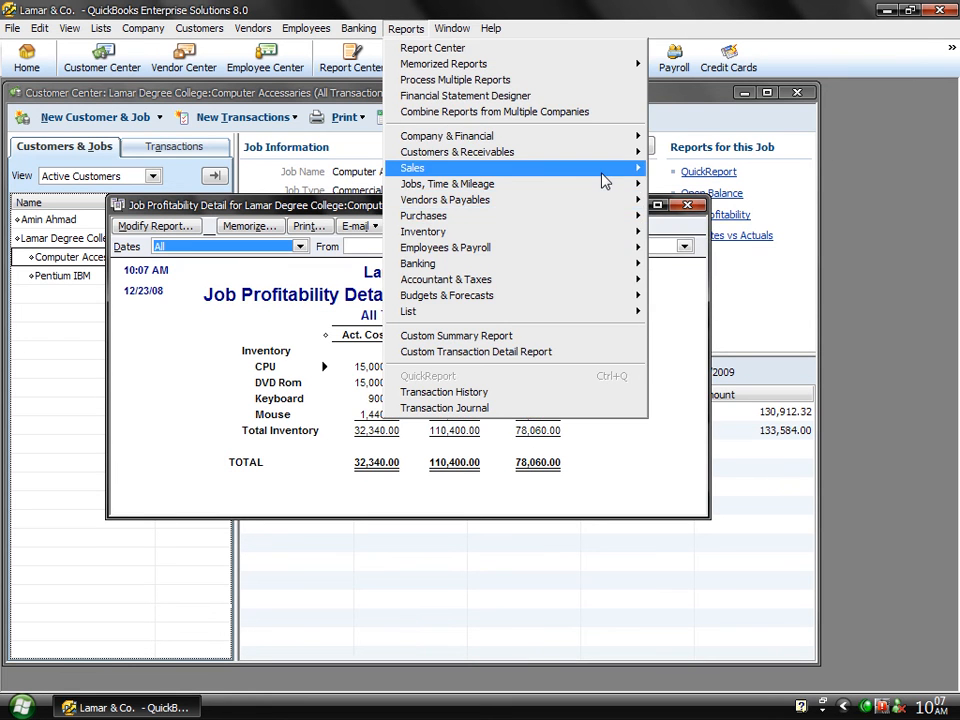
mouse_move(605, 186)
click(716, 297)
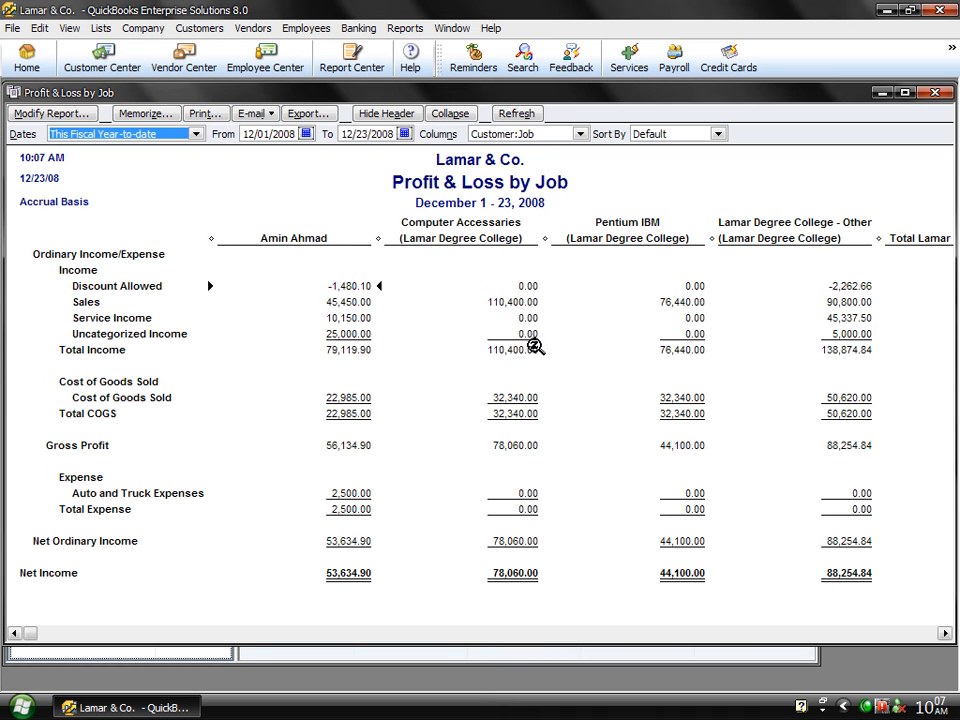
click(515, 305)
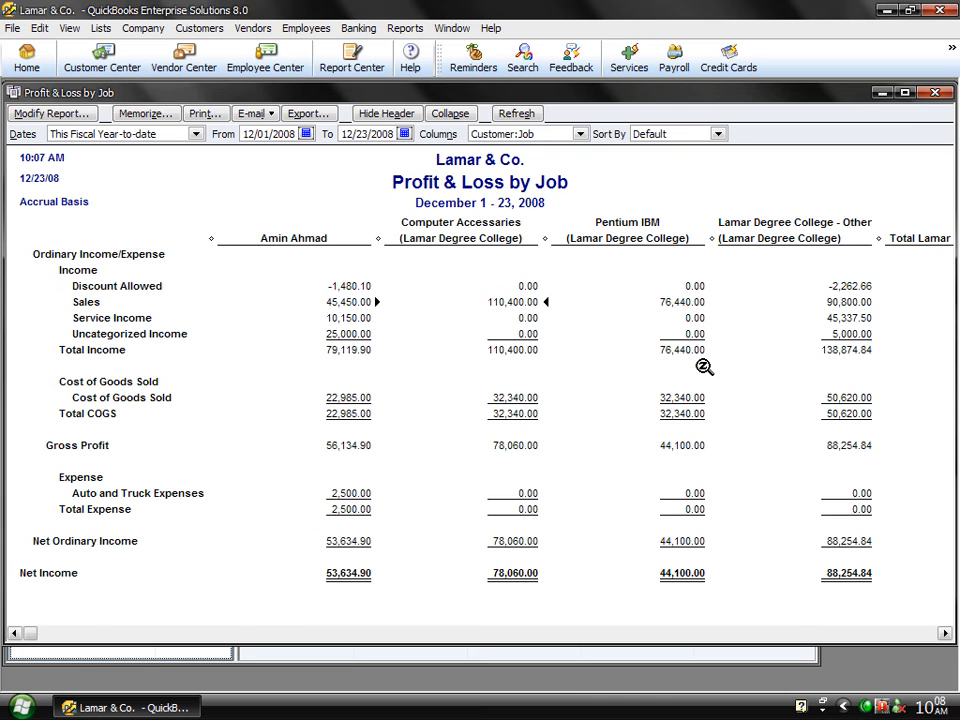
Step: Close the Profit & Loss by Job report, the Job Profitability Detail report and the Customer Center
click(934, 93)
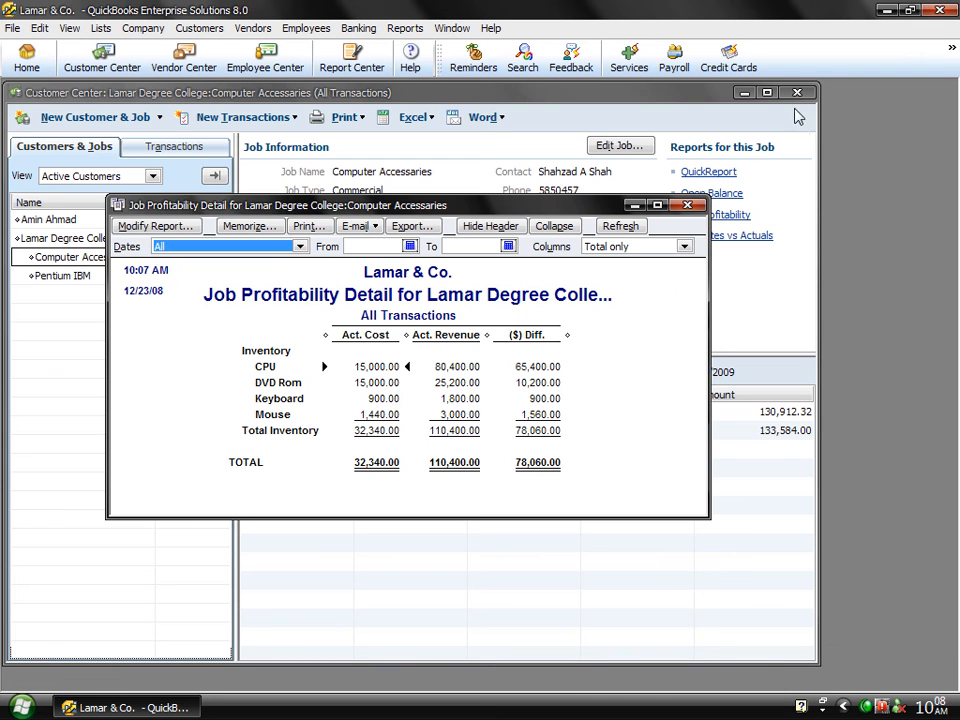
click(687, 206)
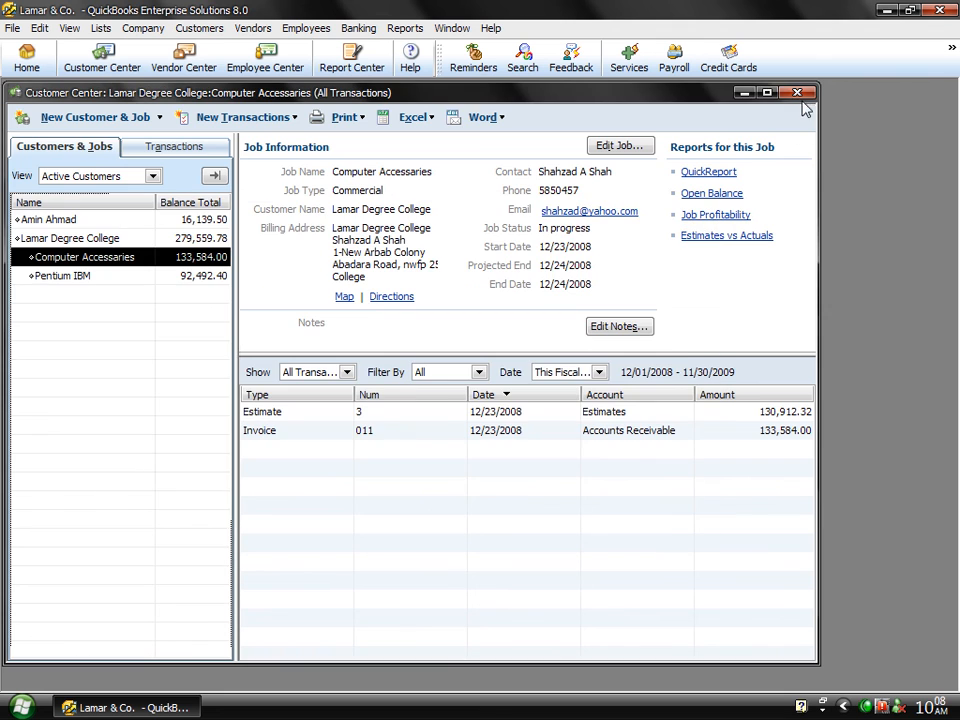
click(798, 93)
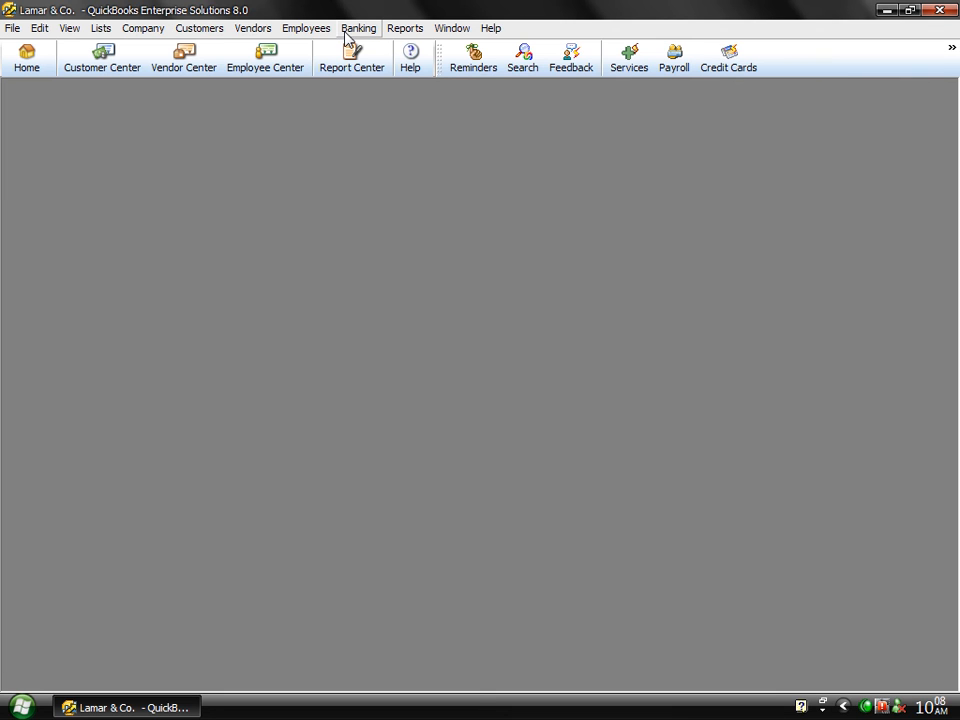
Step: View the checks waiting to print for the UBL Current account, then cancel without printing
click(347, 30)
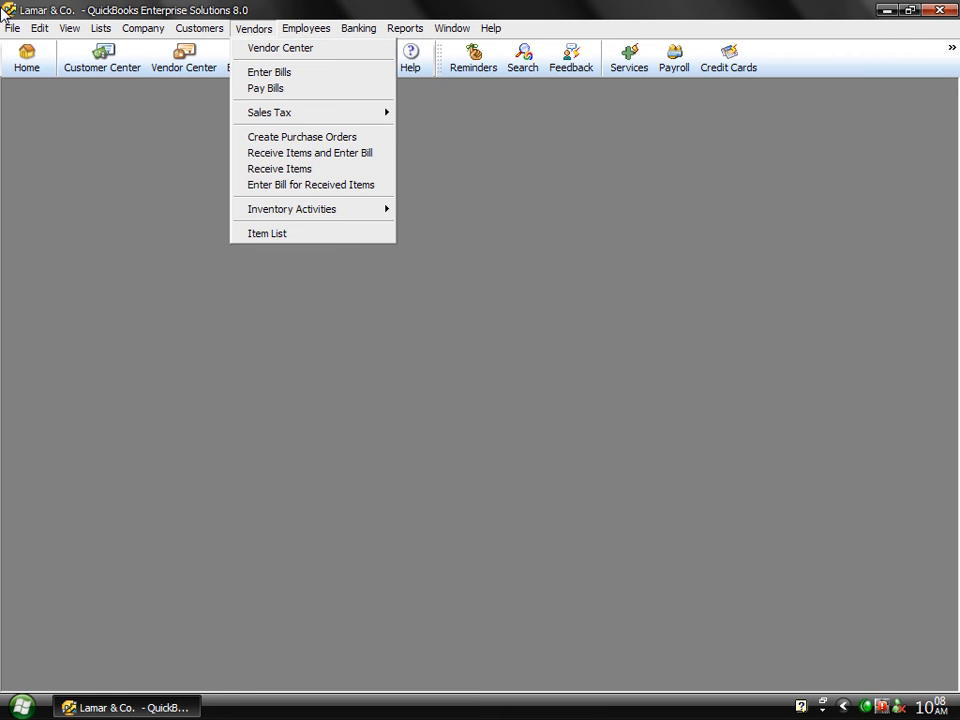
mouse_move(8, 28)
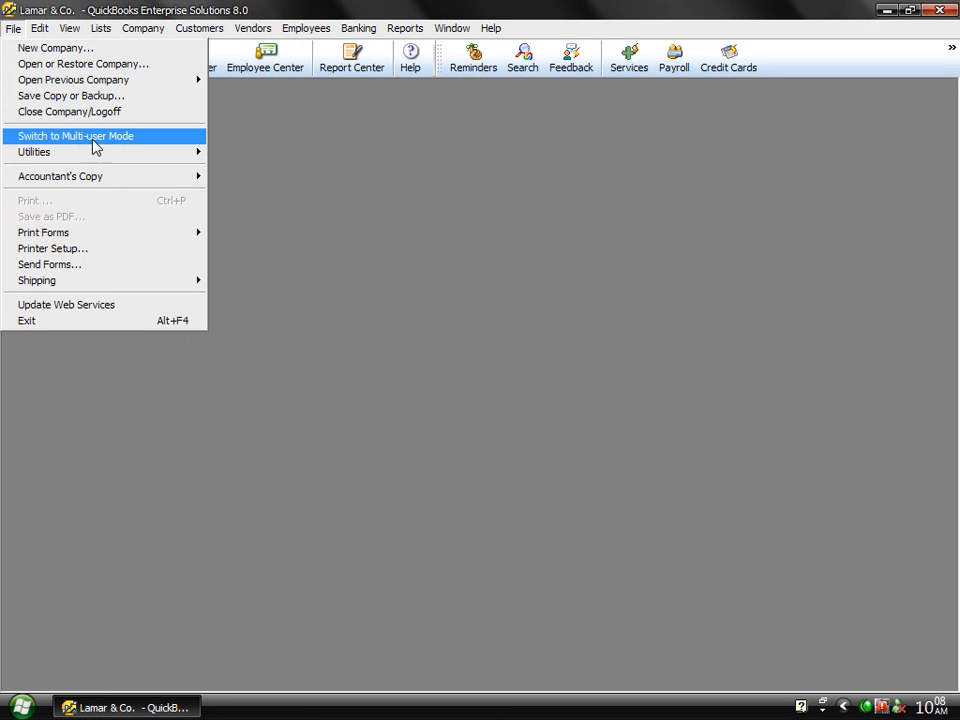
mouse_move(94, 154)
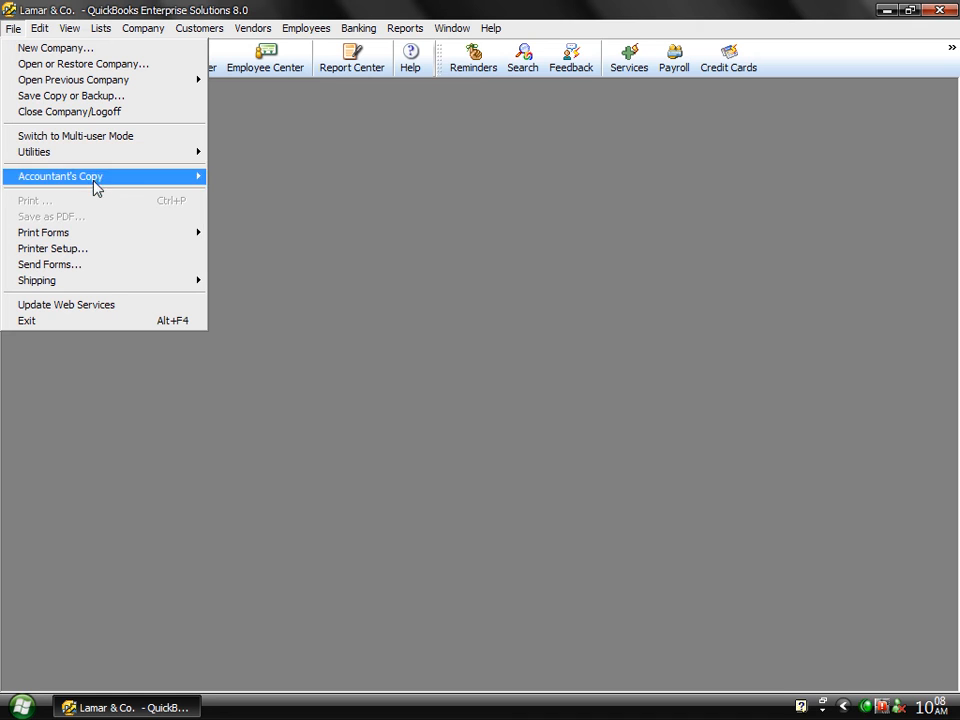
mouse_move(82, 233)
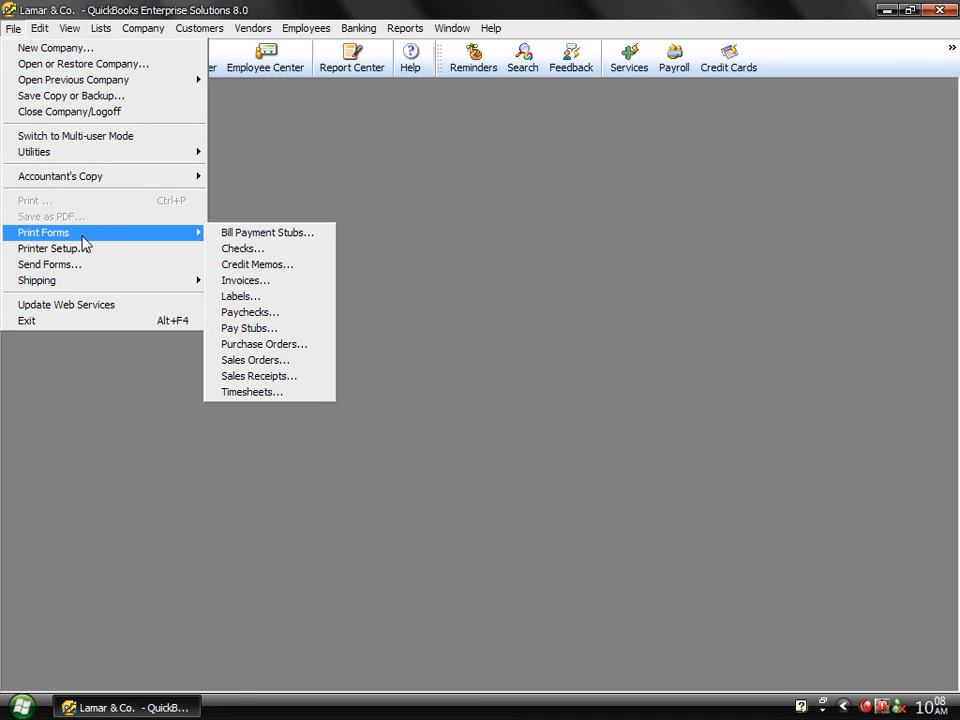
click(237, 256)
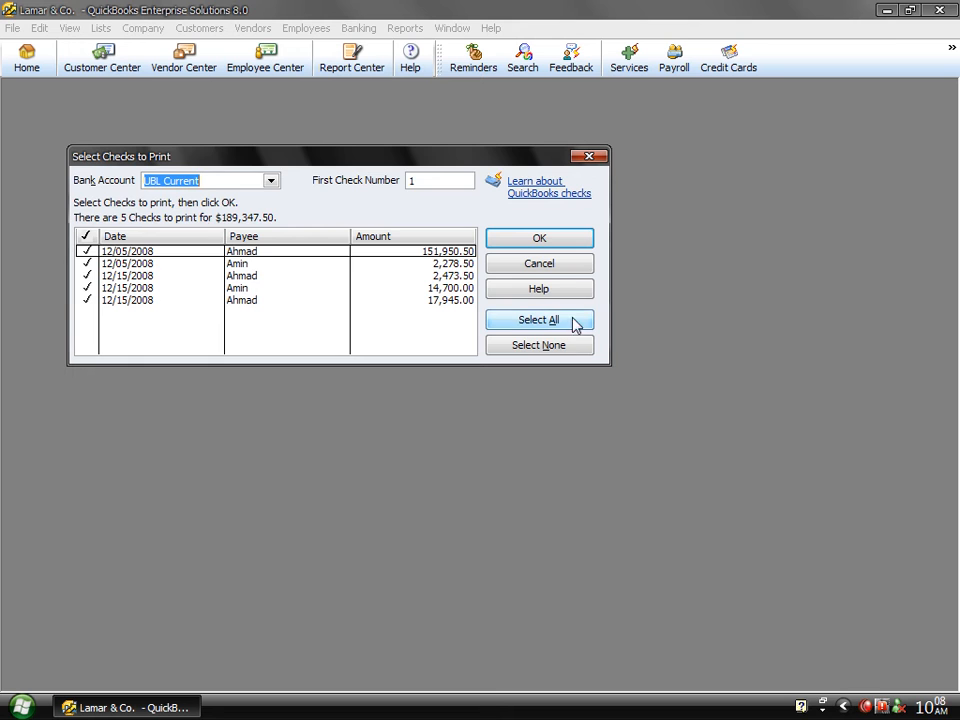
click(540, 264)
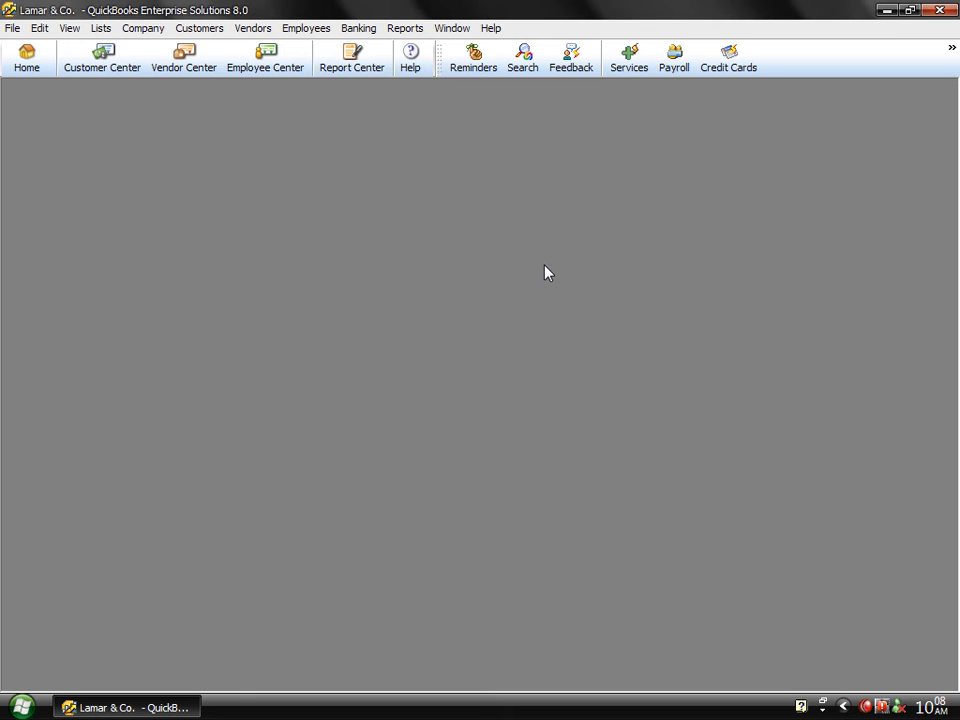
Step: View the Accounts Receivable invoices waiting to print, then cancel without printing
click(11, 28)
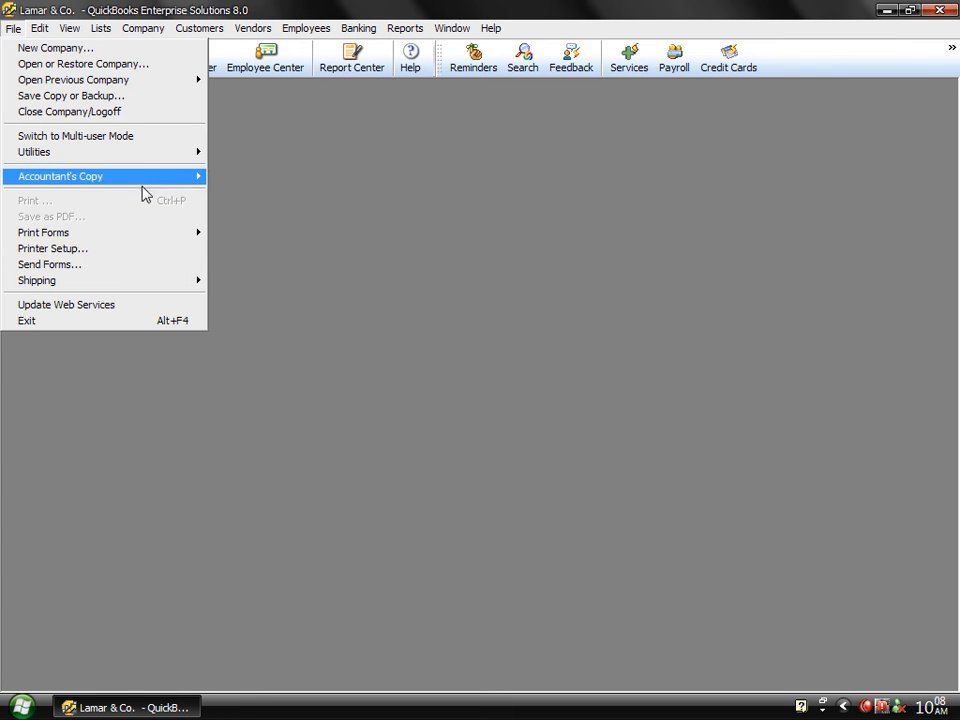
mouse_move(188, 238)
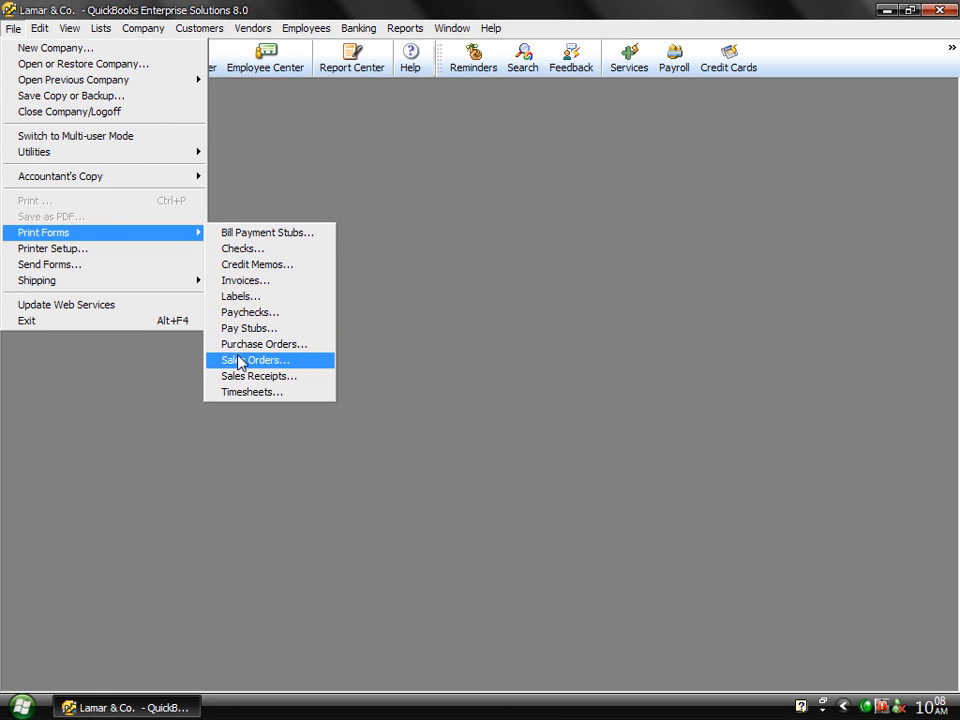
click(240, 281)
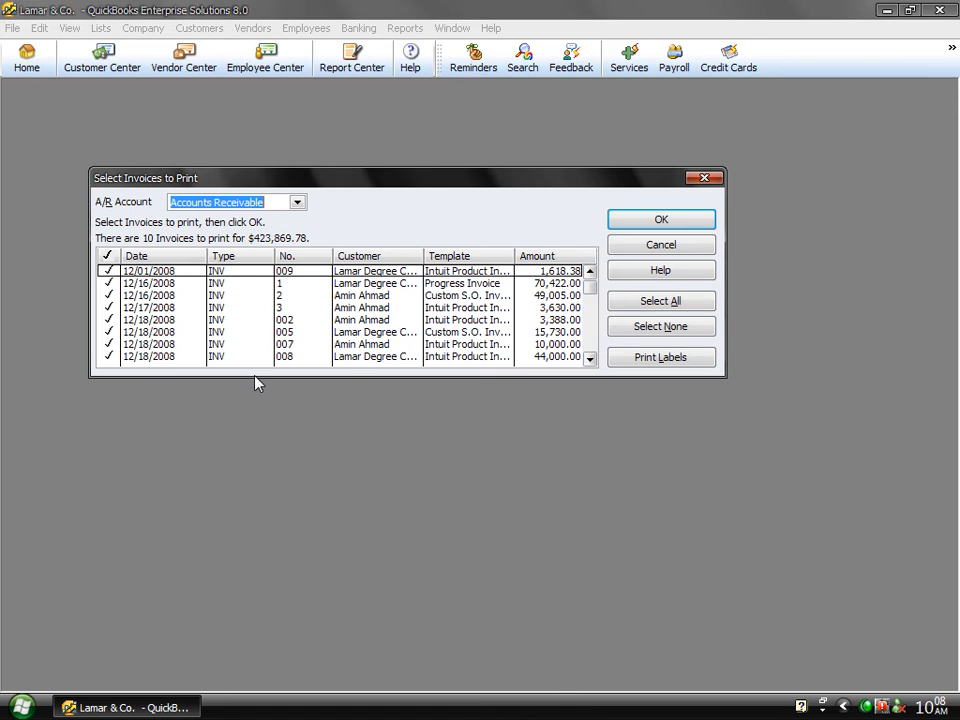
click(646, 246)
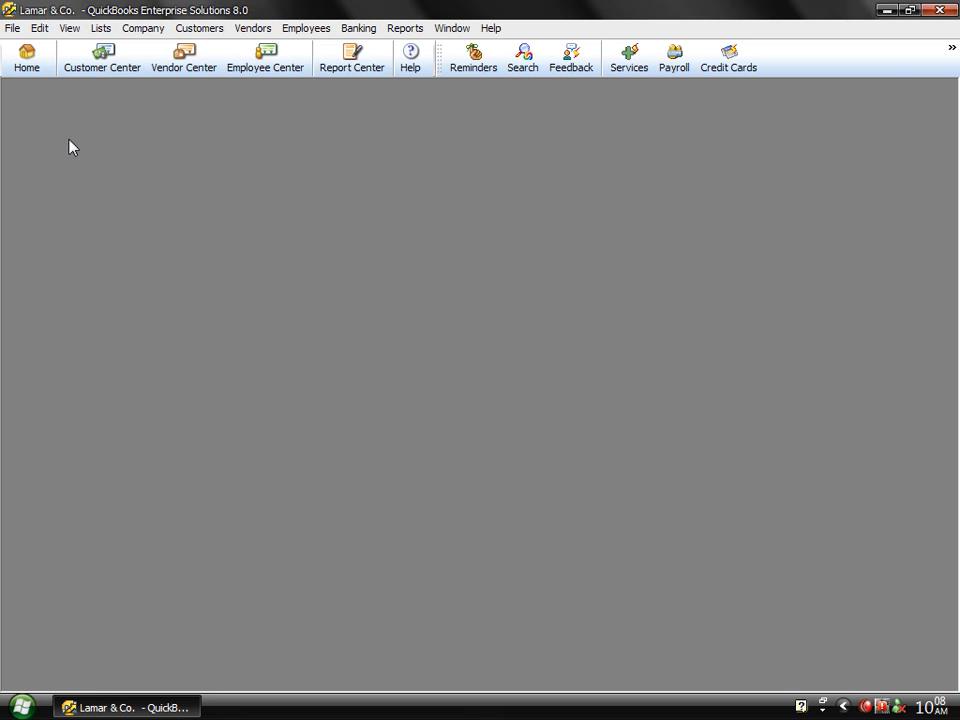
Step: Review the Report form's printer setup, try fitting reports to 1 page wide, view the margins, and cancel
click(13, 27)
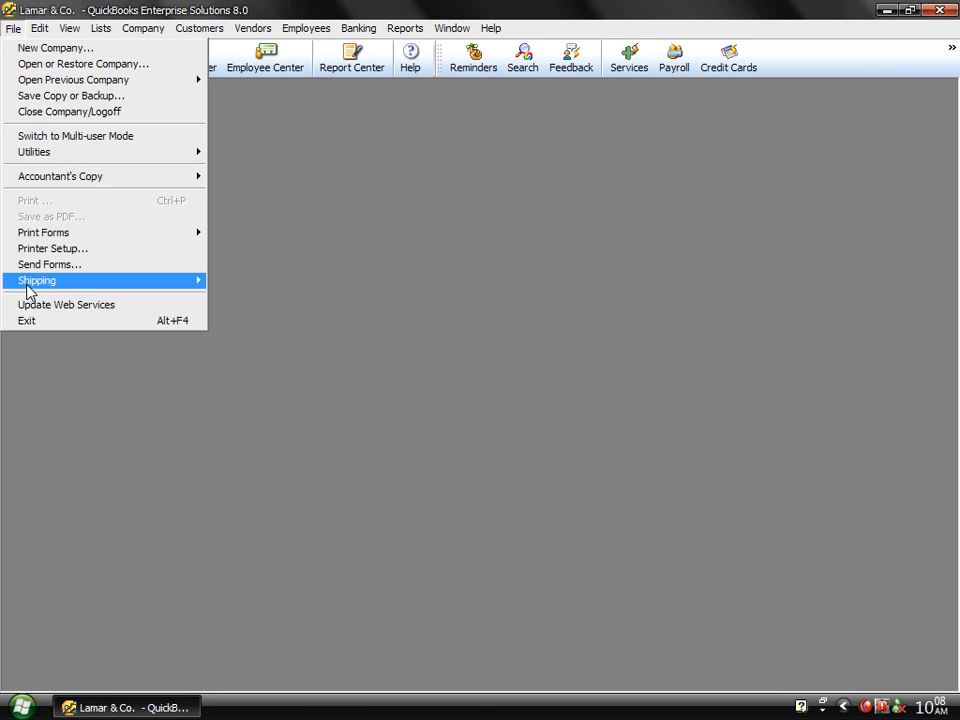
click(57, 252)
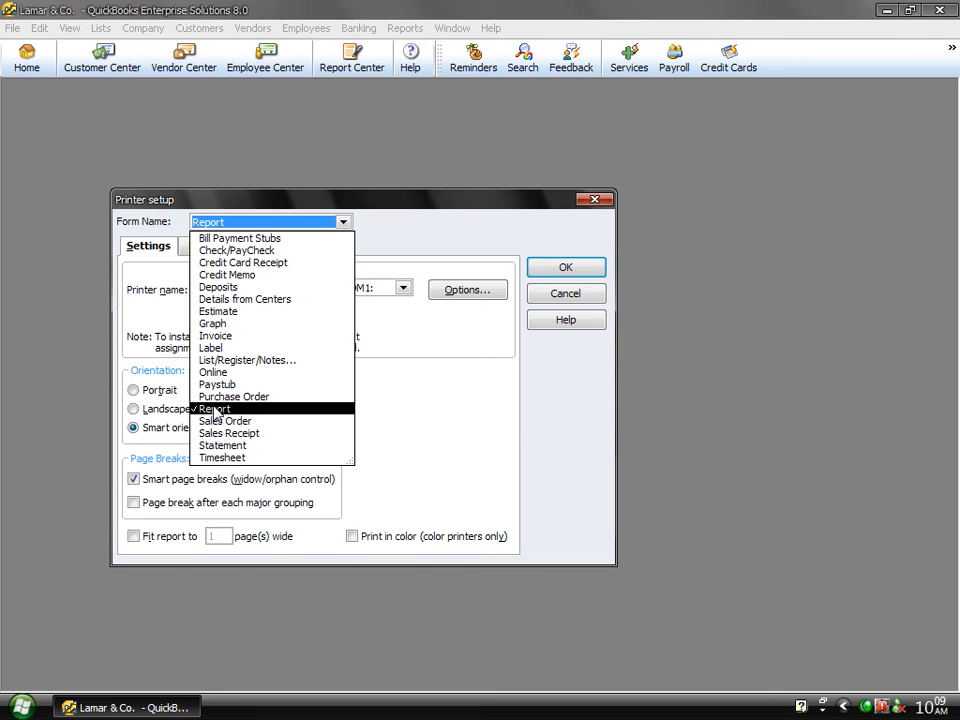
click(214, 410)
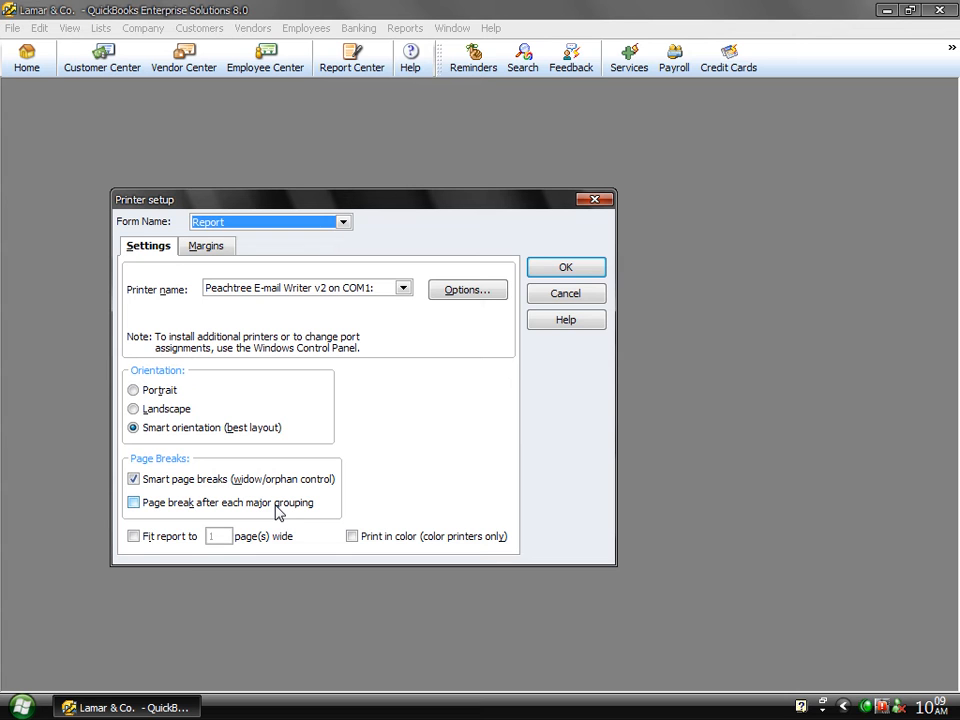
click(150, 546)
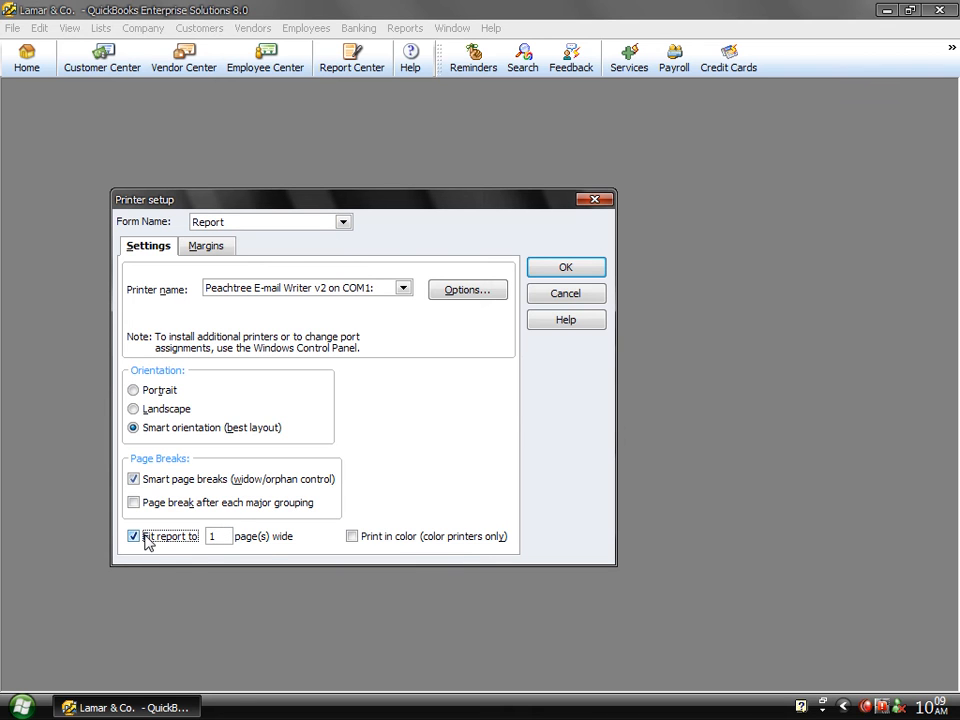
click(216, 250)
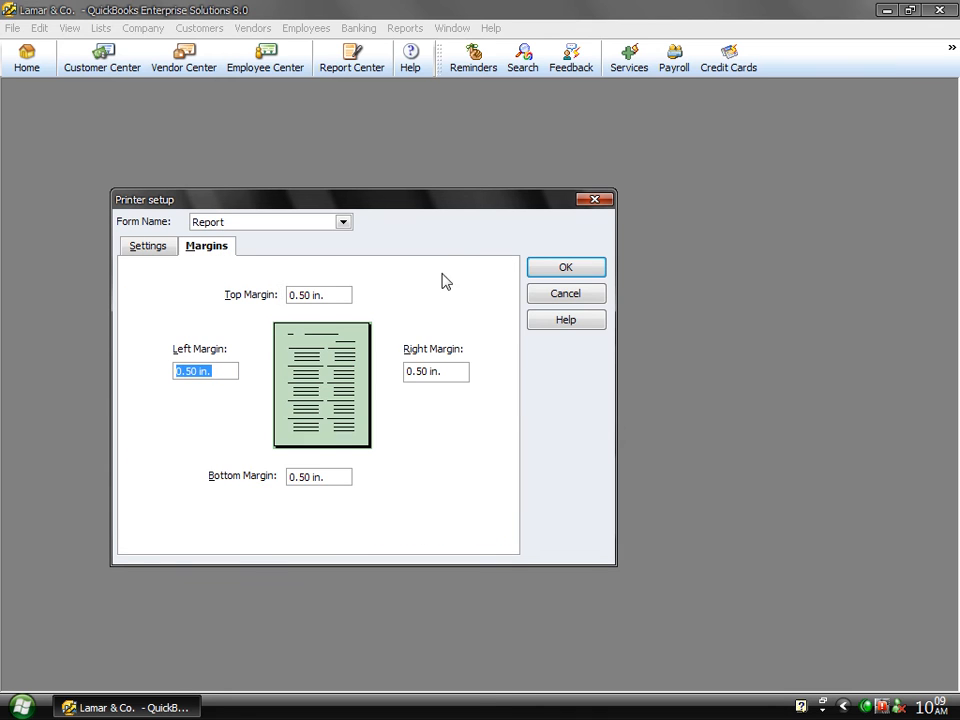
click(563, 298)
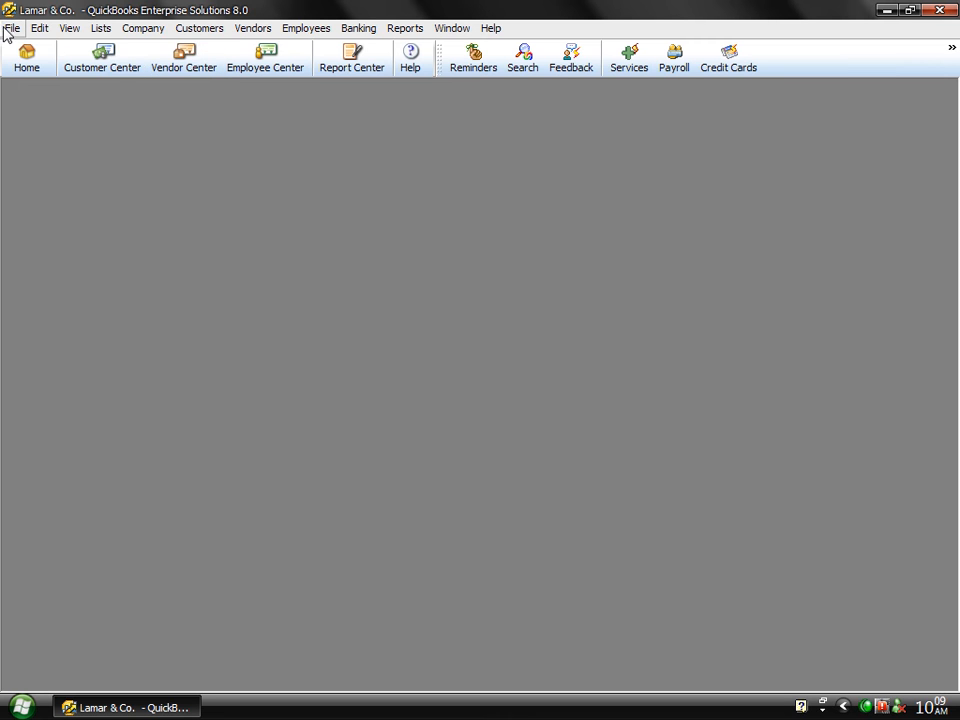
Step: View the list of forms waiting to be e-mailed through to its end, then close it without sending
click(8, 30)
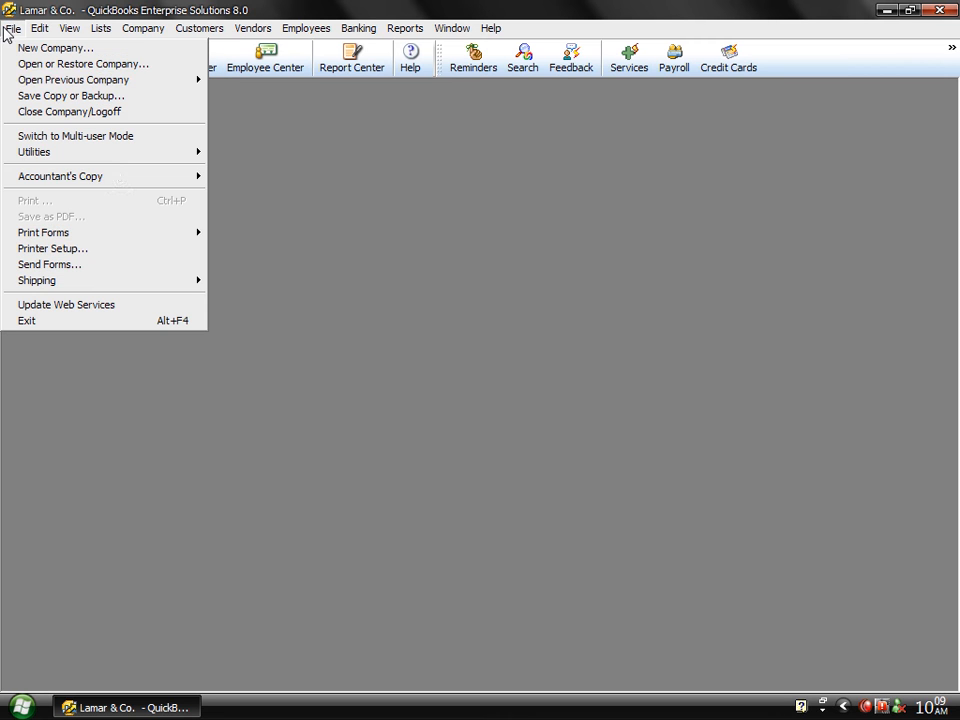
click(140, 268)
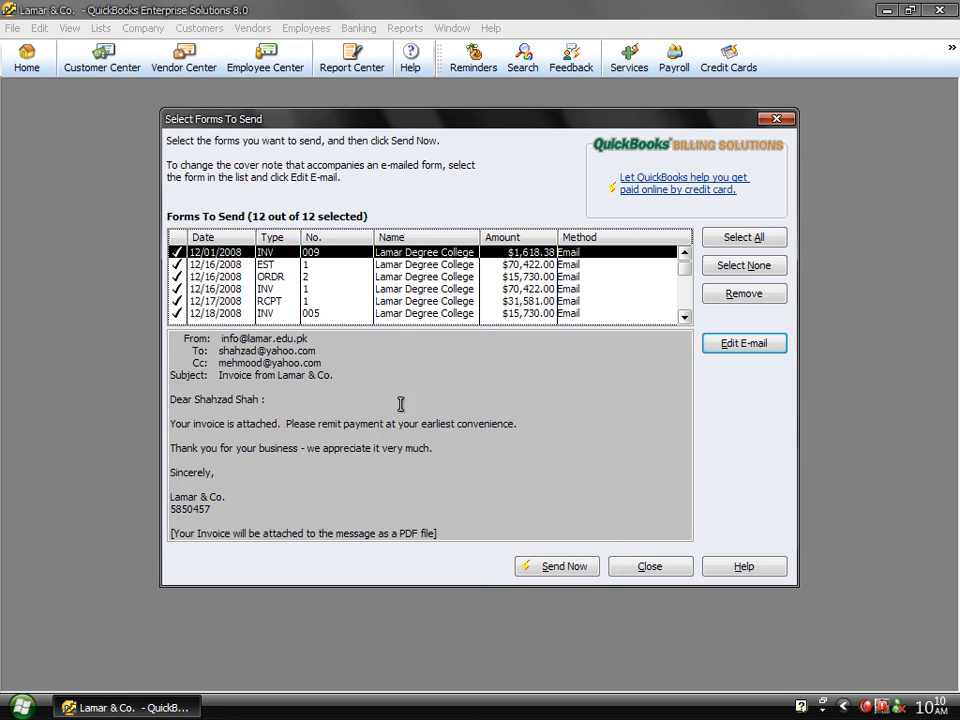
click(686, 305)
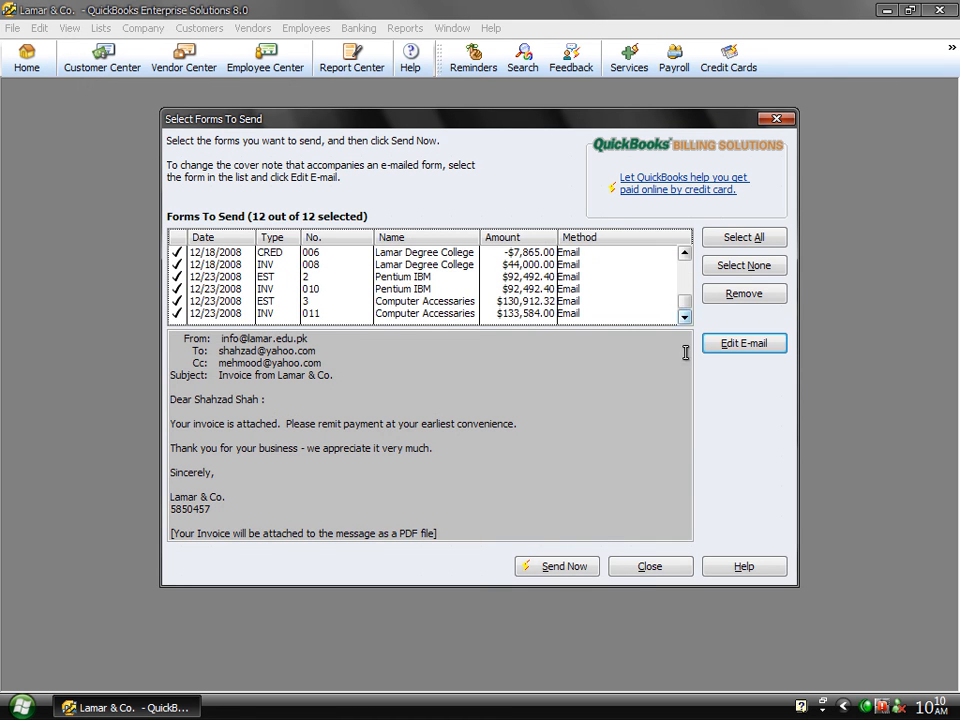
click(633, 573)
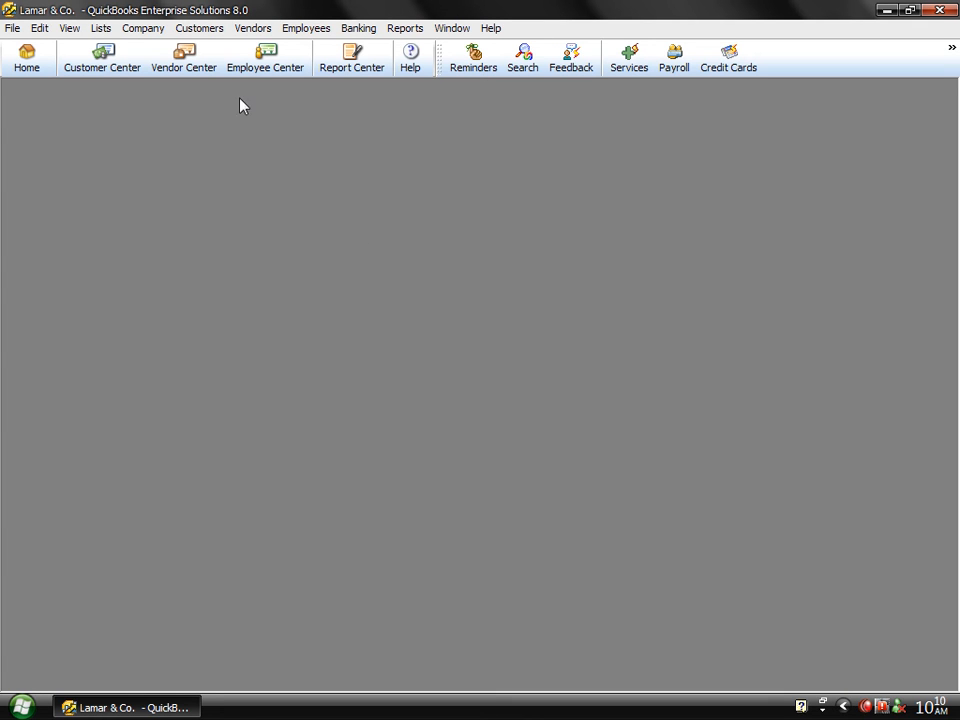
click(12, 28)
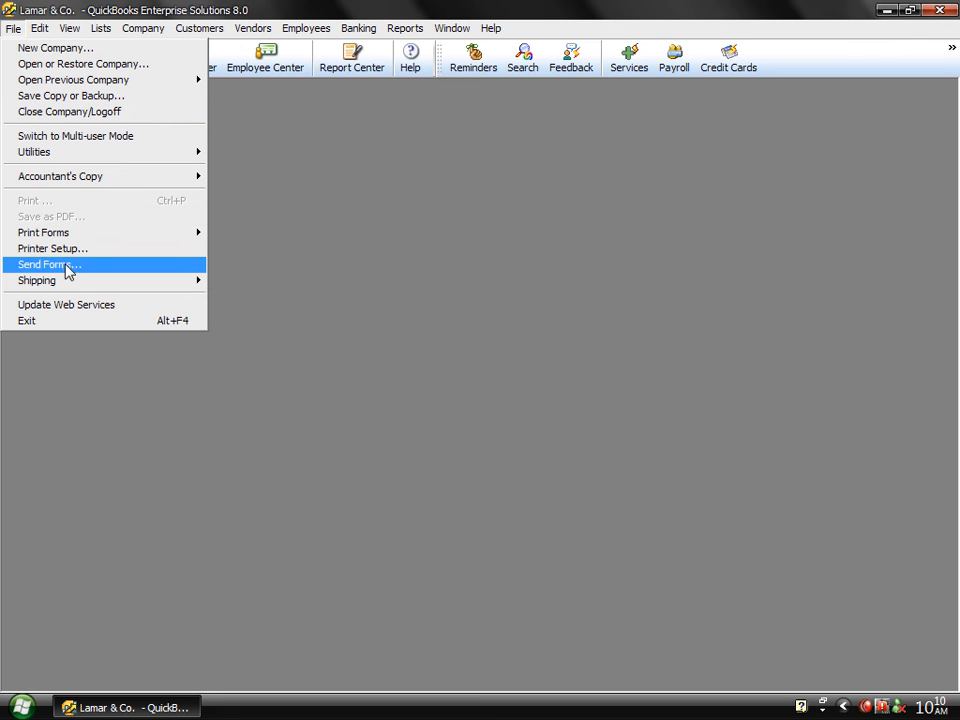
mouse_move(88, 286)
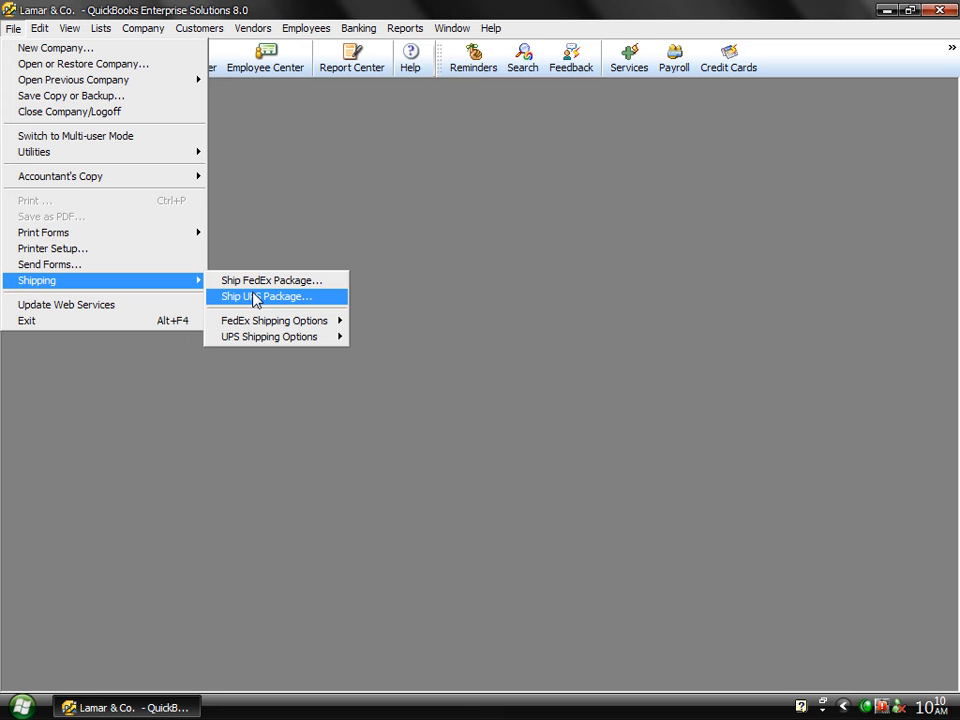
mouse_move(311, 327)
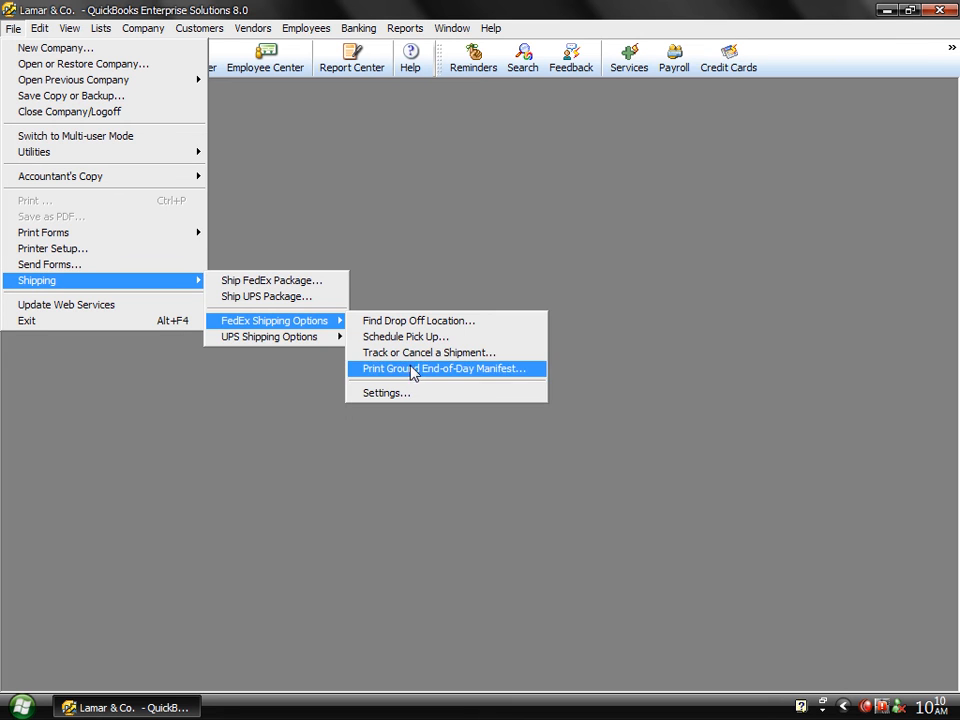
mouse_move(340, 336)
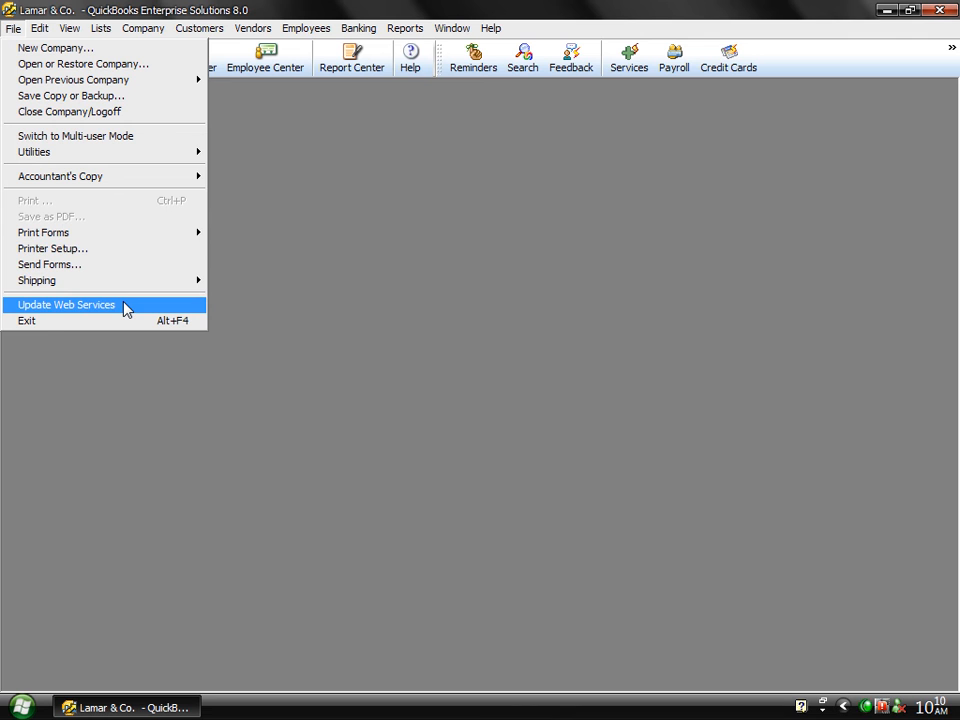
Step: Run the Profit & Loss Standard report for all dates
mouse_move(415, 30)
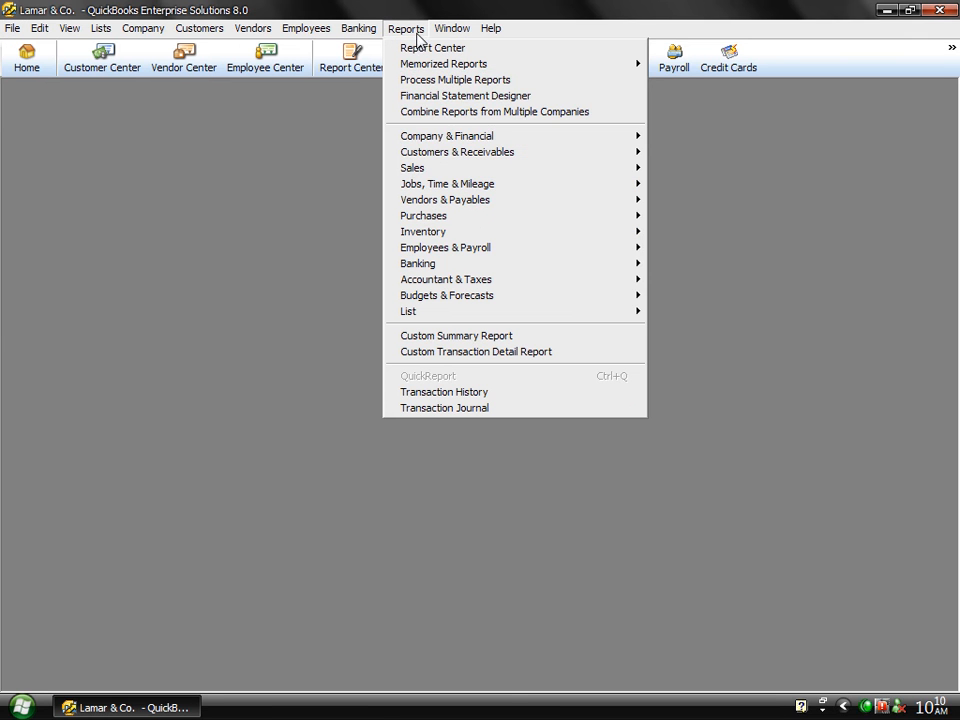
mouse_move(514, 144)
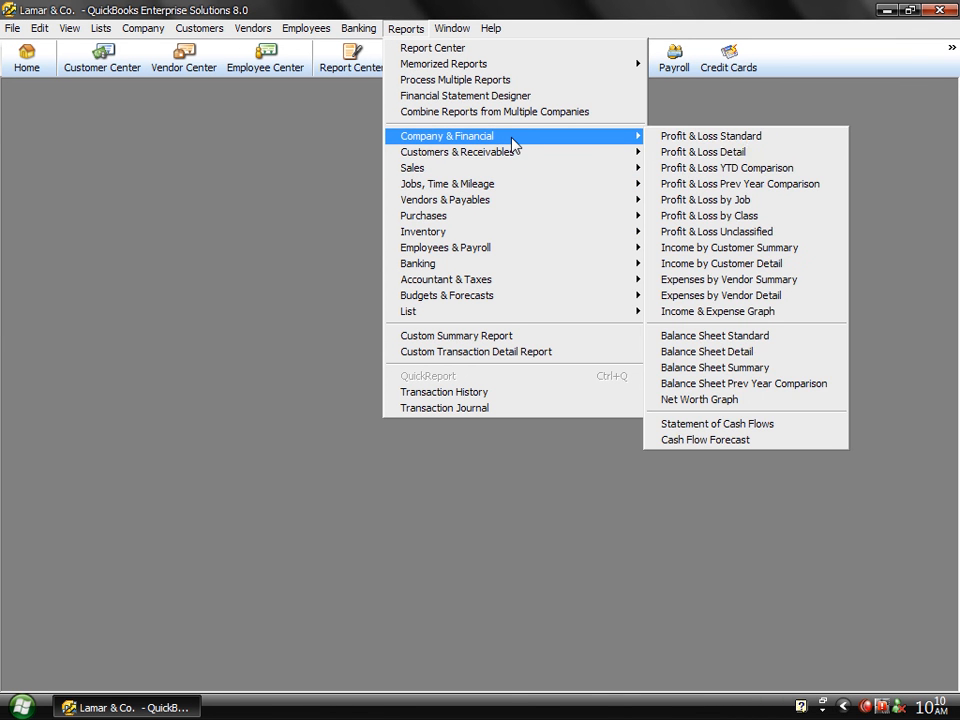
click(692, 140)
key(a)
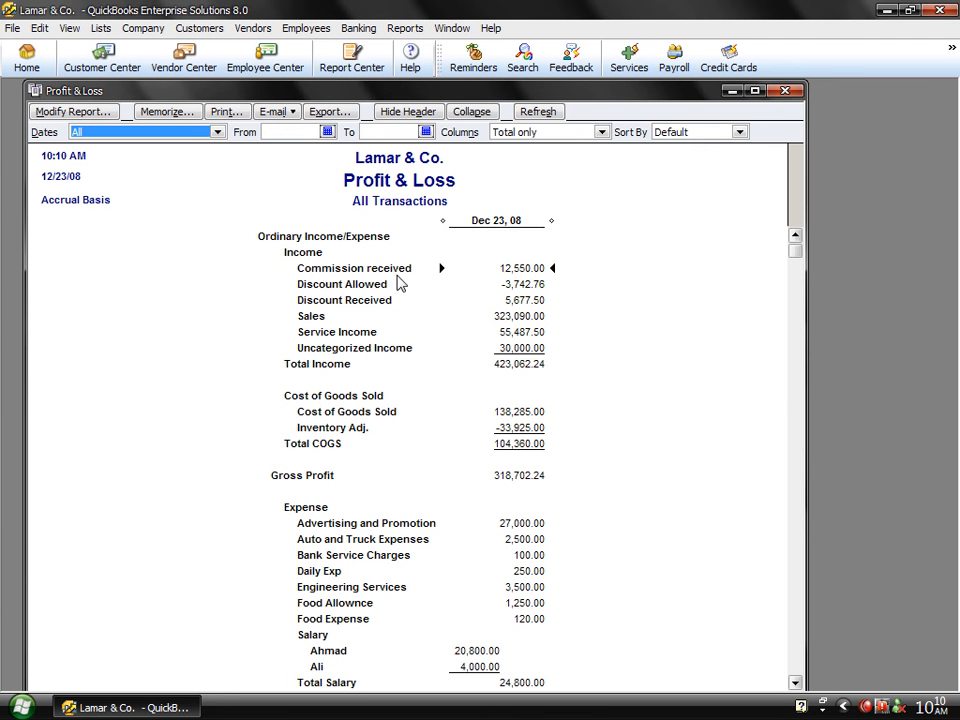
Step: Examine the report's income lines and the transaction detail behind Service Income, then close the detail
click(520, 285)
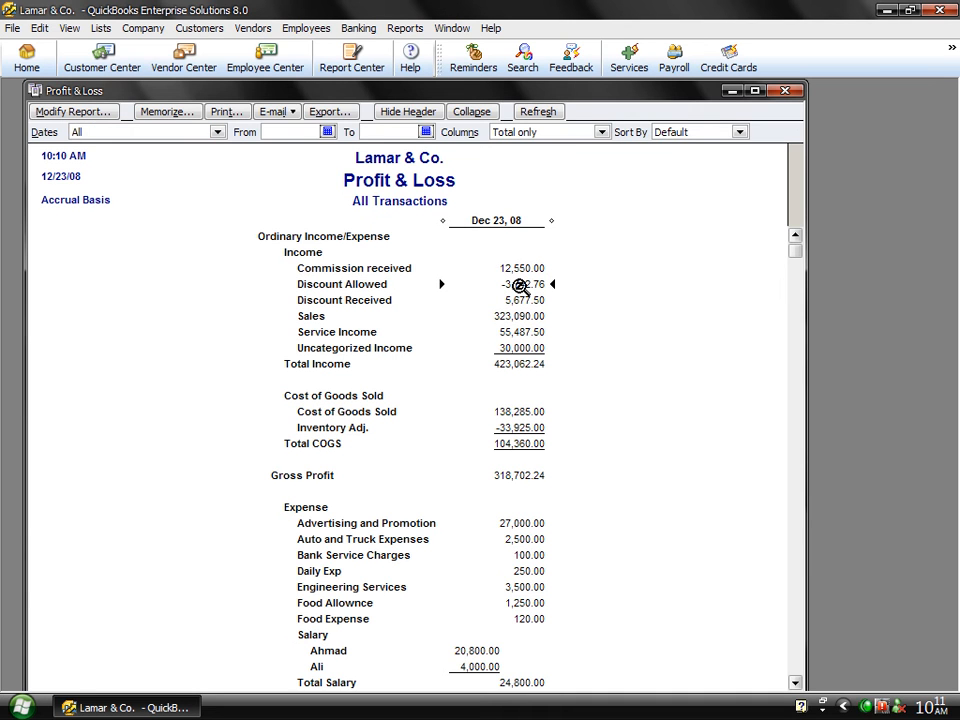
key(Down)
key(Down)
key(Down)
key(Down)
key(Down)
key(Up)
key(Up)
double_click(525, 336)
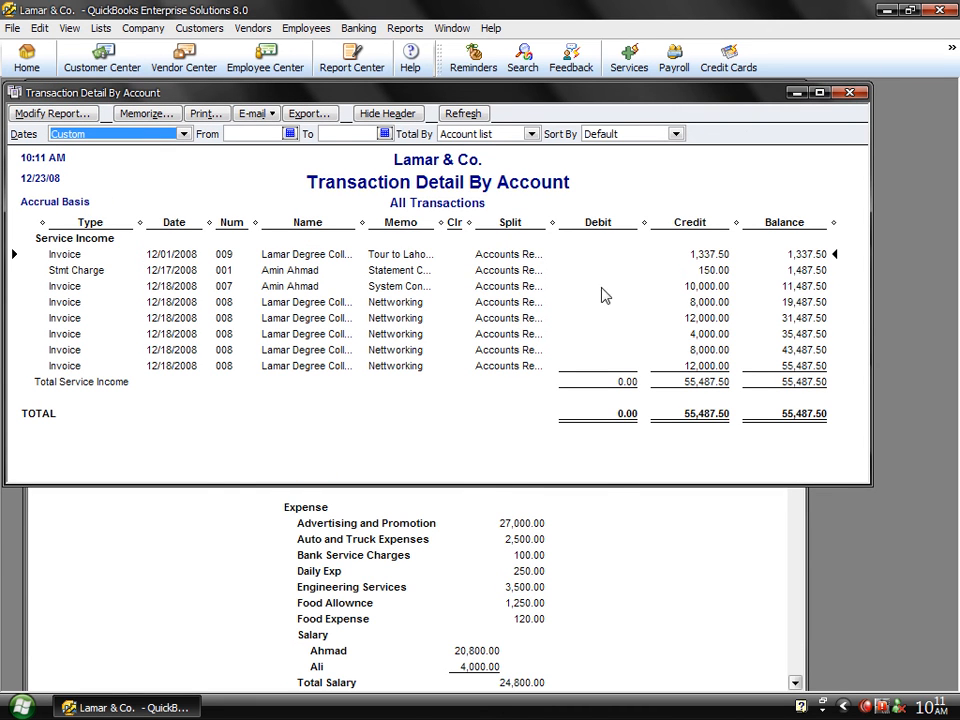
click(848, 93)
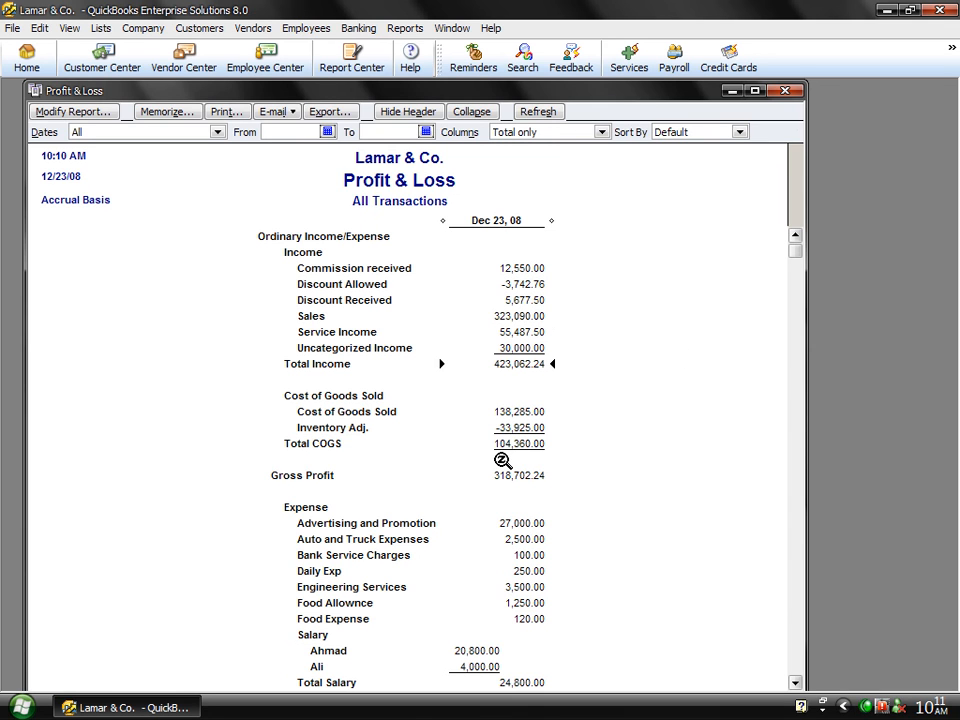
Step: Examine the Cost of Goods Sold lines and the Gross Profit in the Profit & Loss report
key(Down)
key(Down)
key(Down)
key(Down)
key(Down)
key(Down)
key(Down)
key(Up)
key(Up)
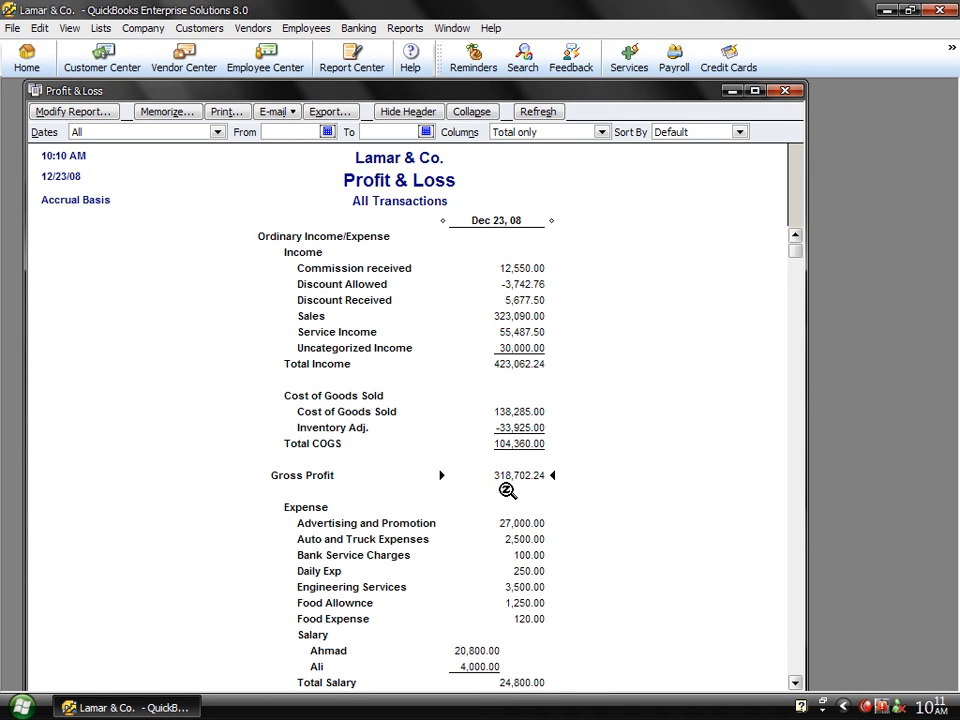
Step: Examine the expense and salary lines and the transaction detail behind Uncategorized Expenses, then close the detail
click(795, 682)
click(795, 682)
click(795, 684)
click(795, 684)
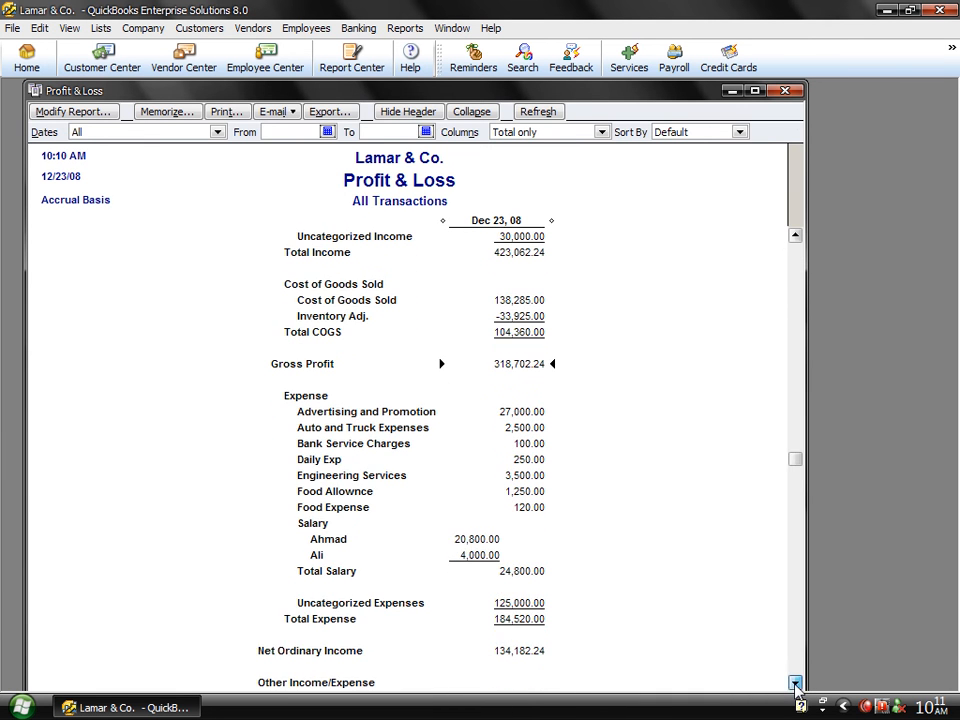
click(795, 684)
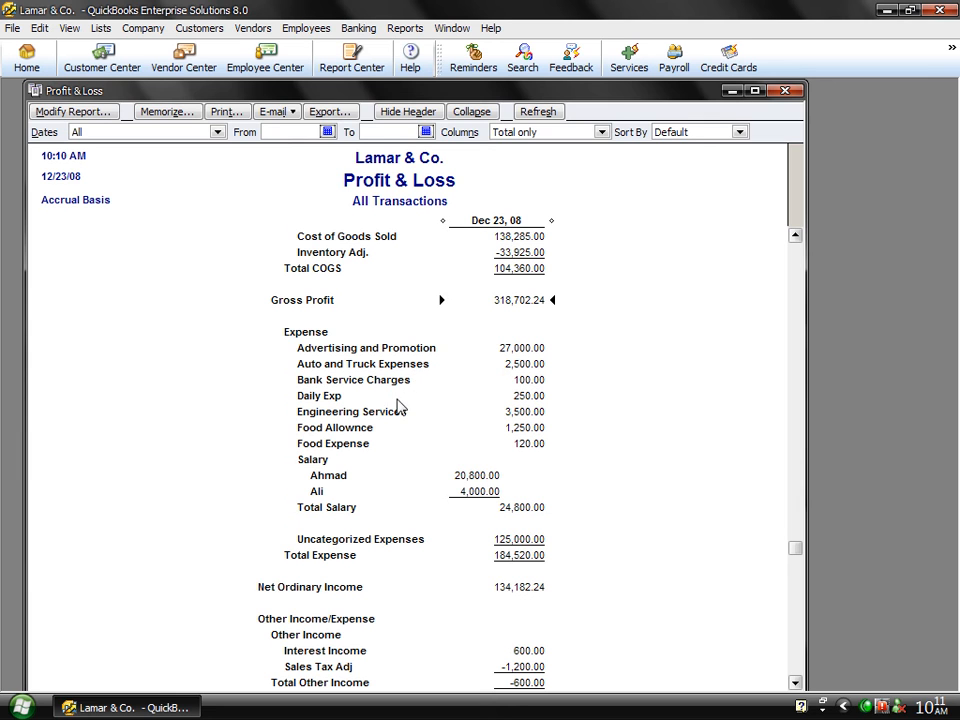
click(520, 425)
key(Down)
key(Down)
key(Down)
key(Down)
key(Down)
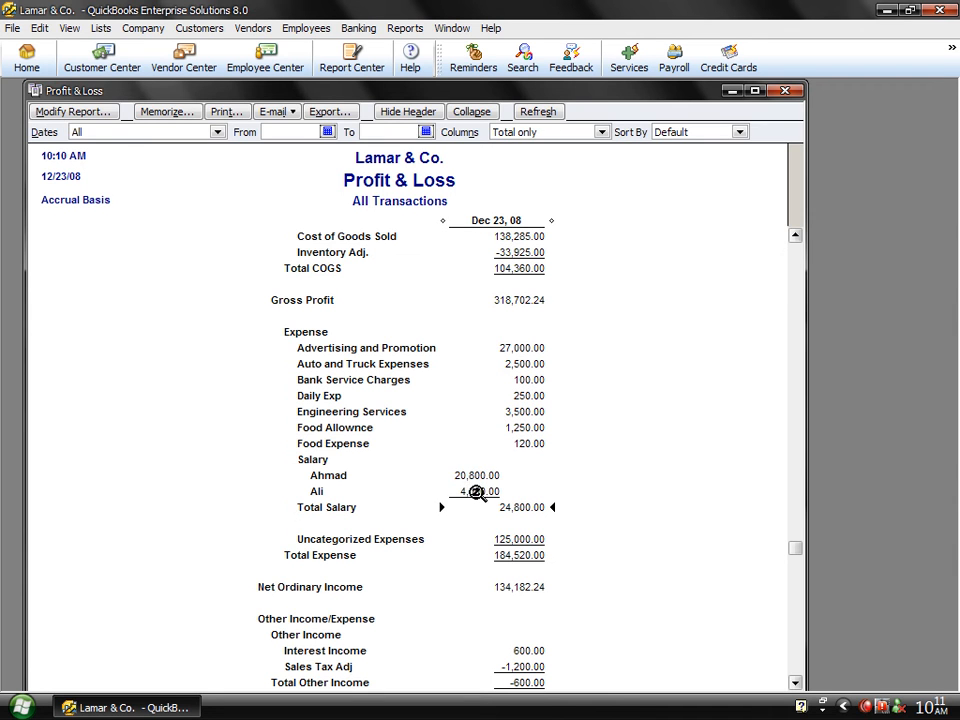
double_click(512, 540)
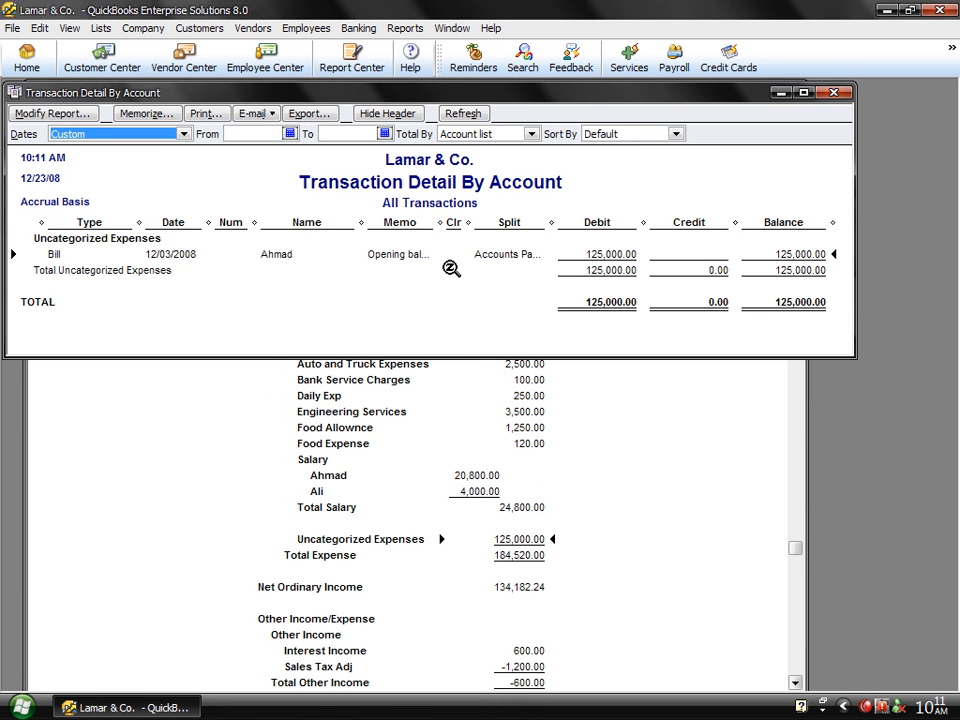
click(834, 92)
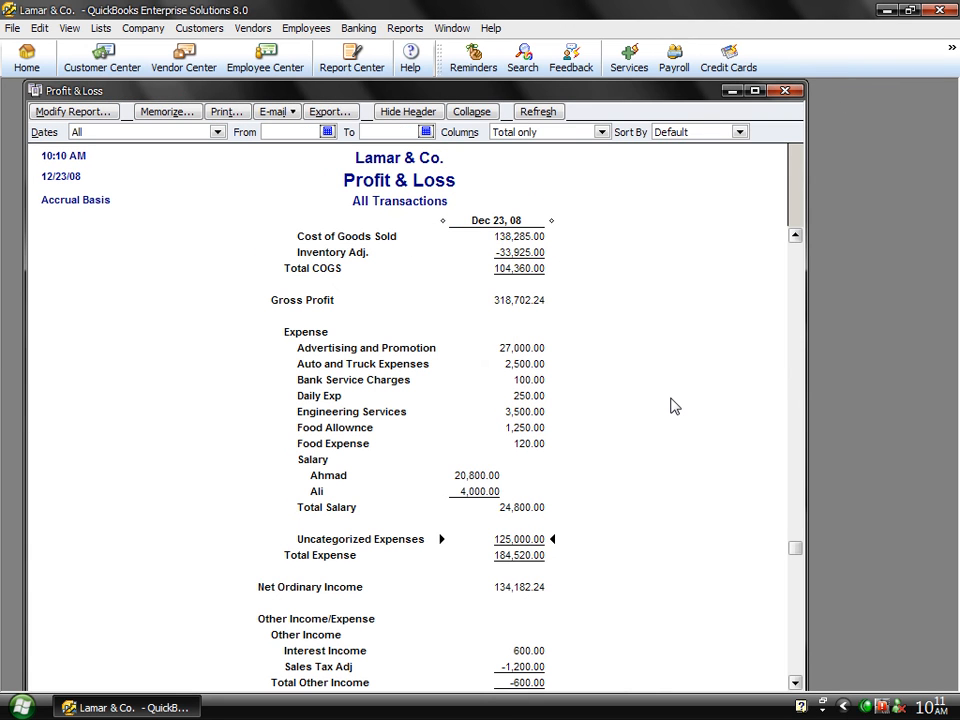
Step: Examine the report's Total Expense, Net Ordinary Income, other income lines and Net Income
key(Down)
key(Down)
key(Down)
key(Up)
click(795, 685)
click(795, 685)
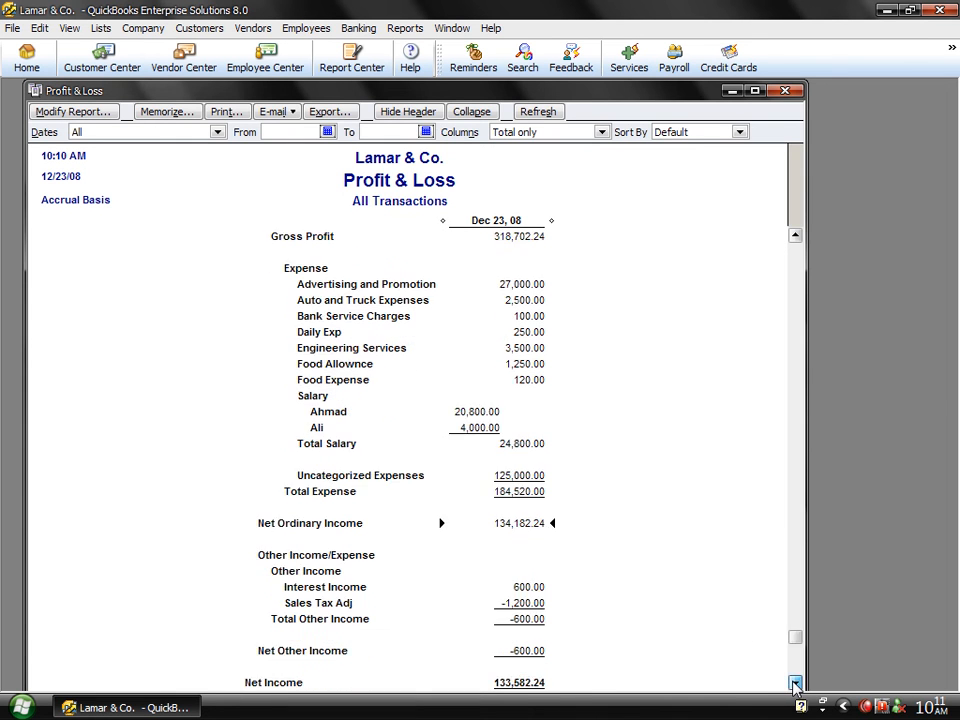
click(795, 685)
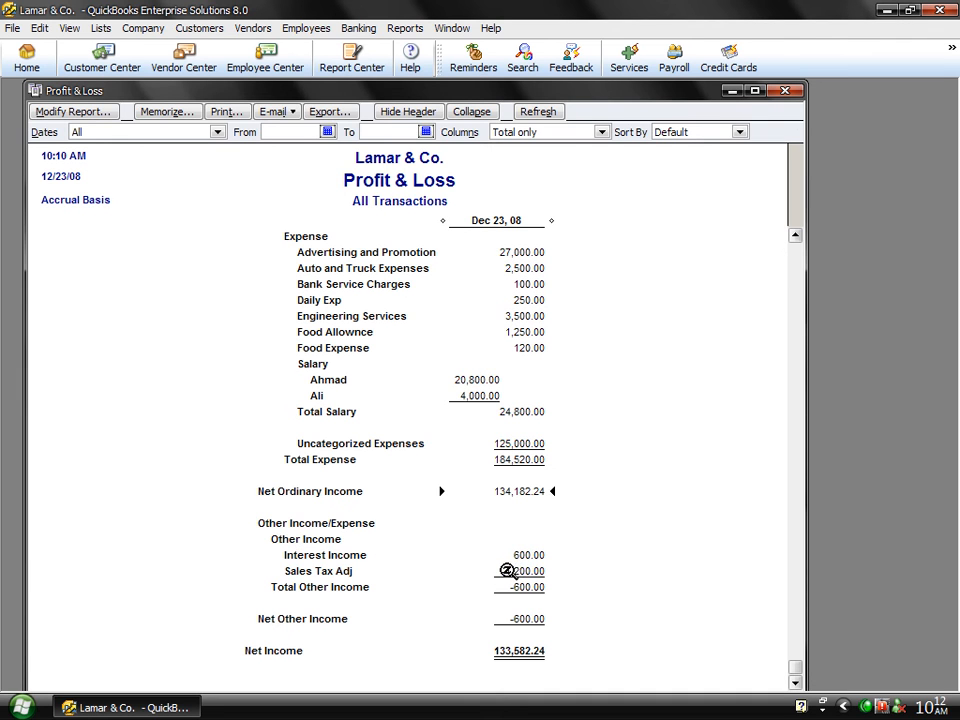
click(517, 655)
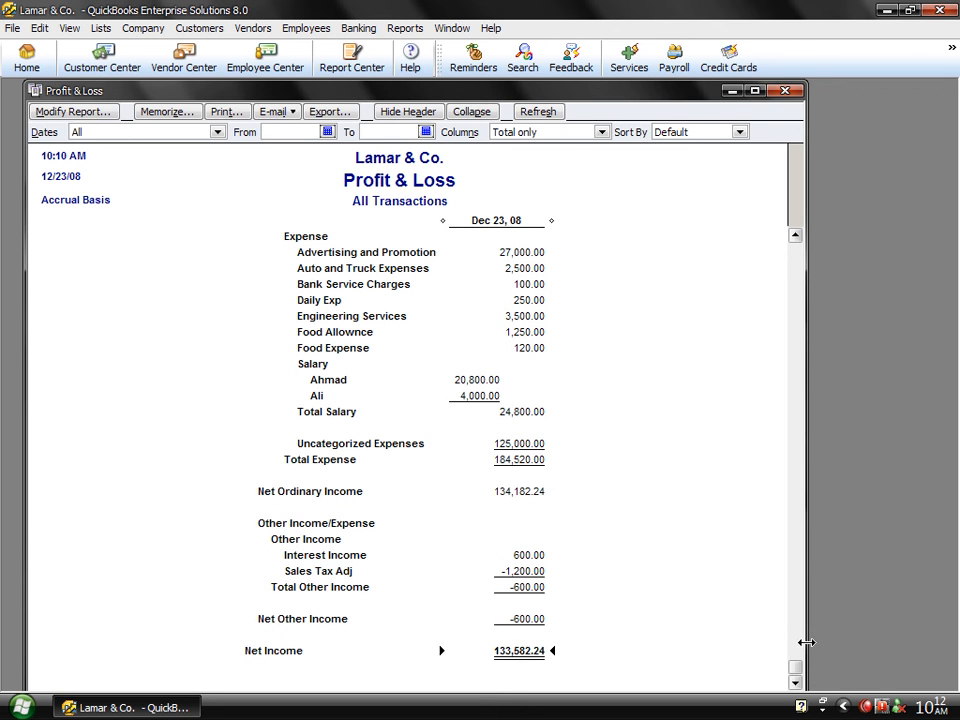
Step: Narrow the Profit & Loss report window and move it aside, then run the Balance Sheet Standard report for all dates
drag(793, 645, 346, 627)
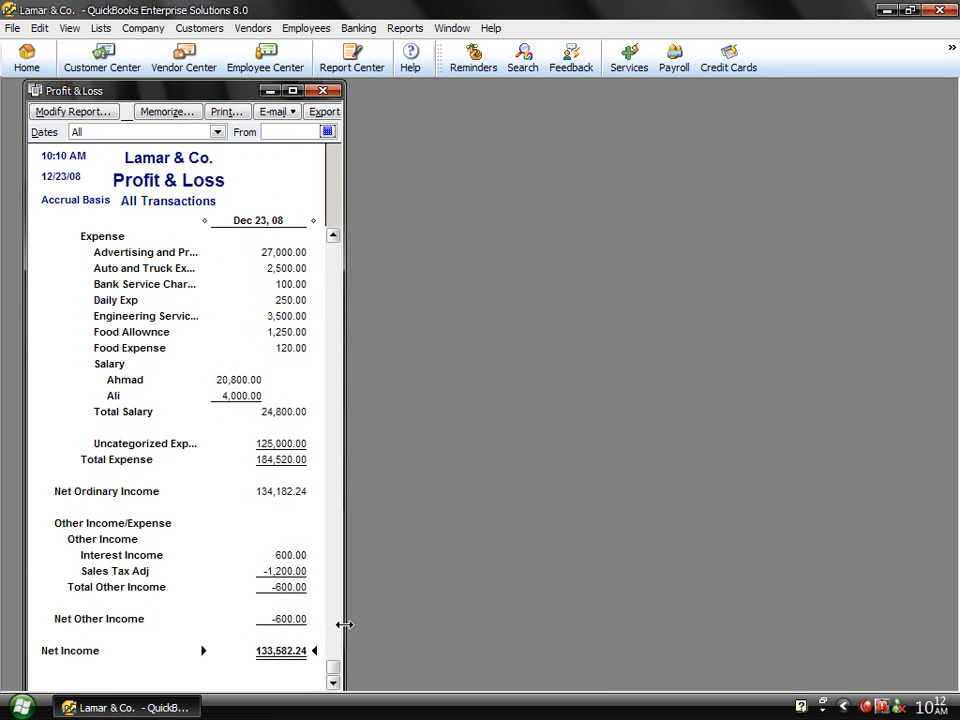
drag(152, 96, 104, 88)
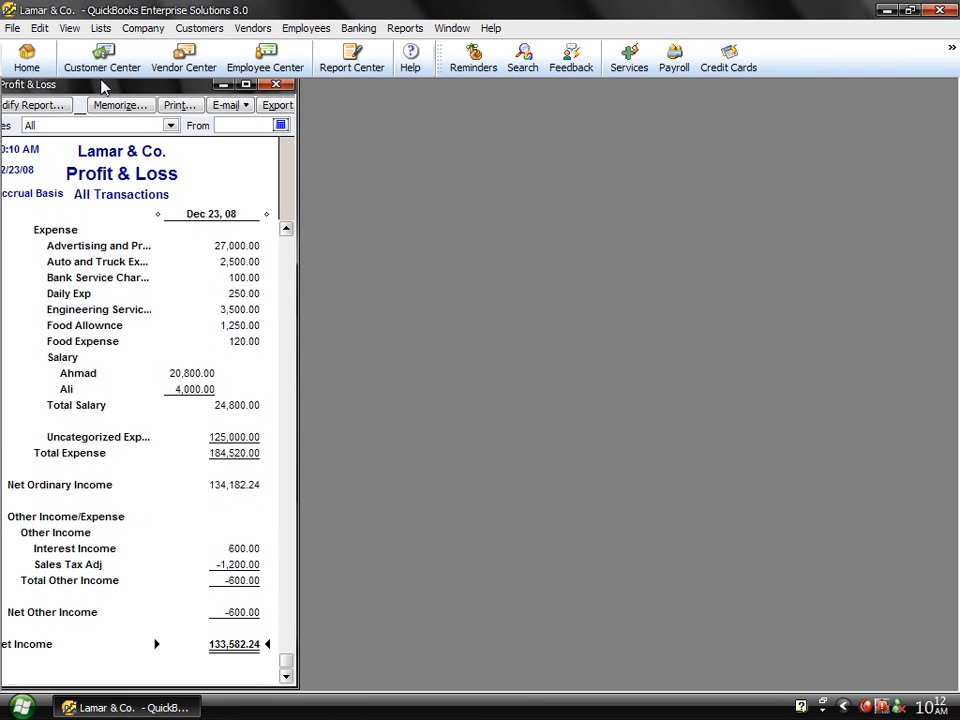
click(402, 29)
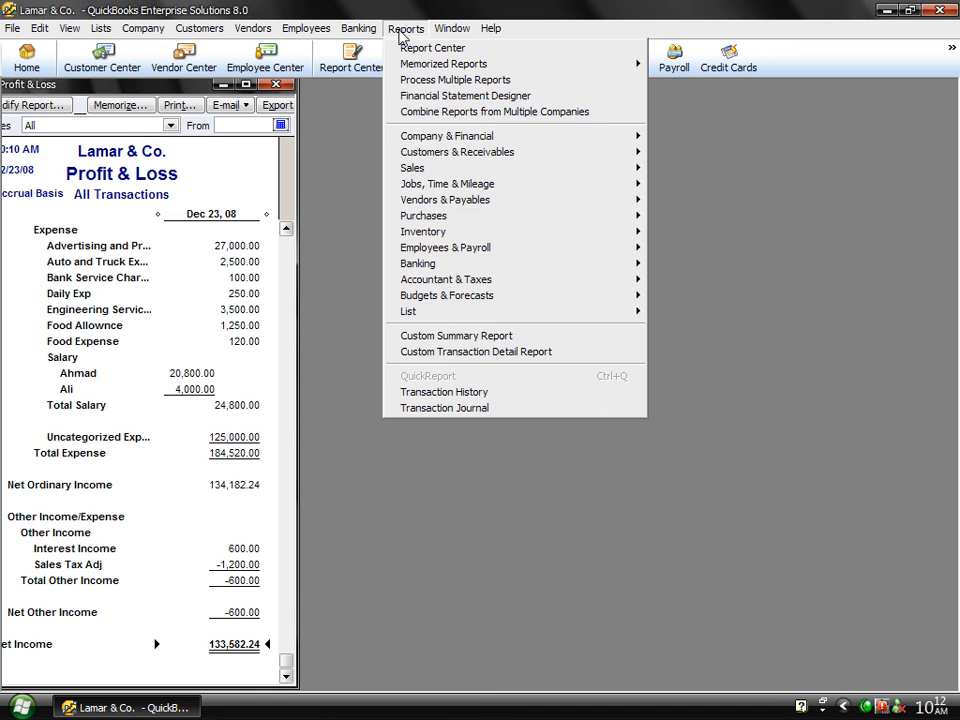
mouse_move(615, 140)
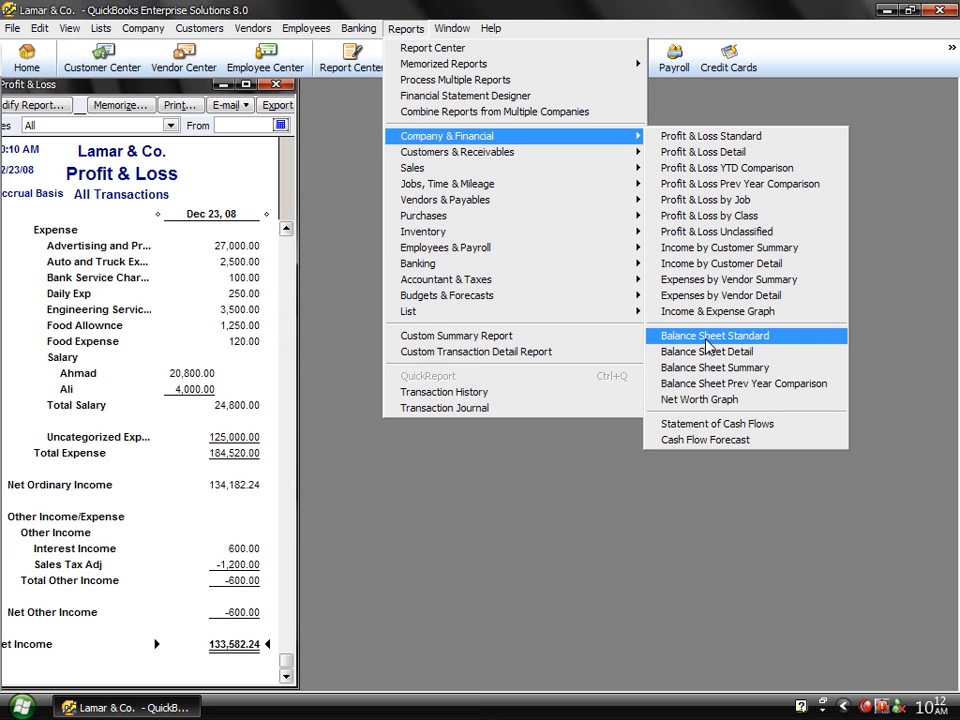
click(706, 340)
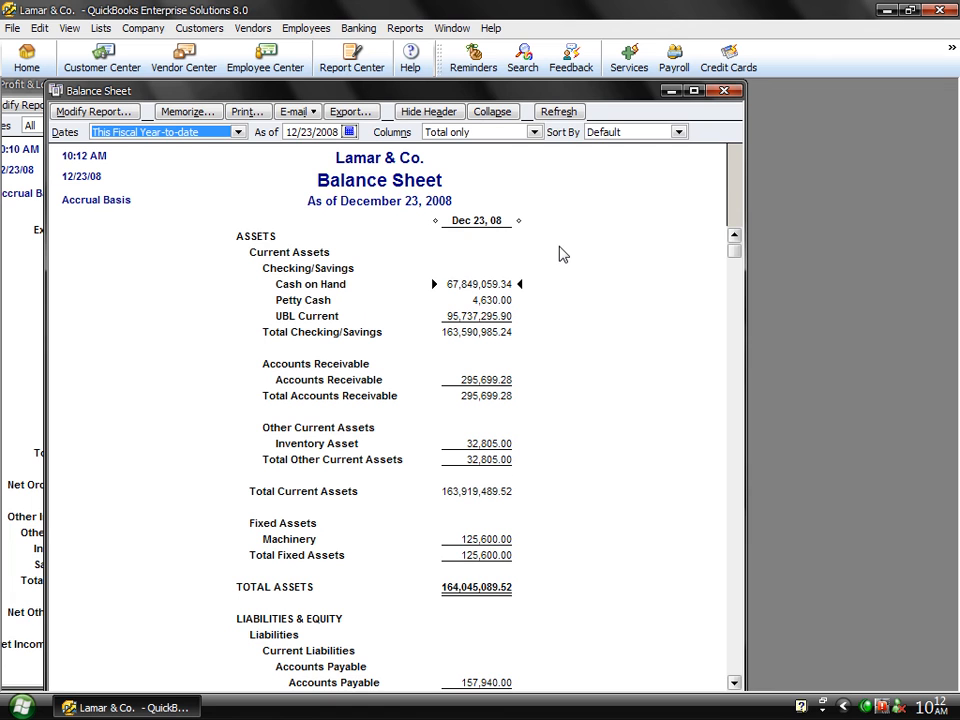
text(a)
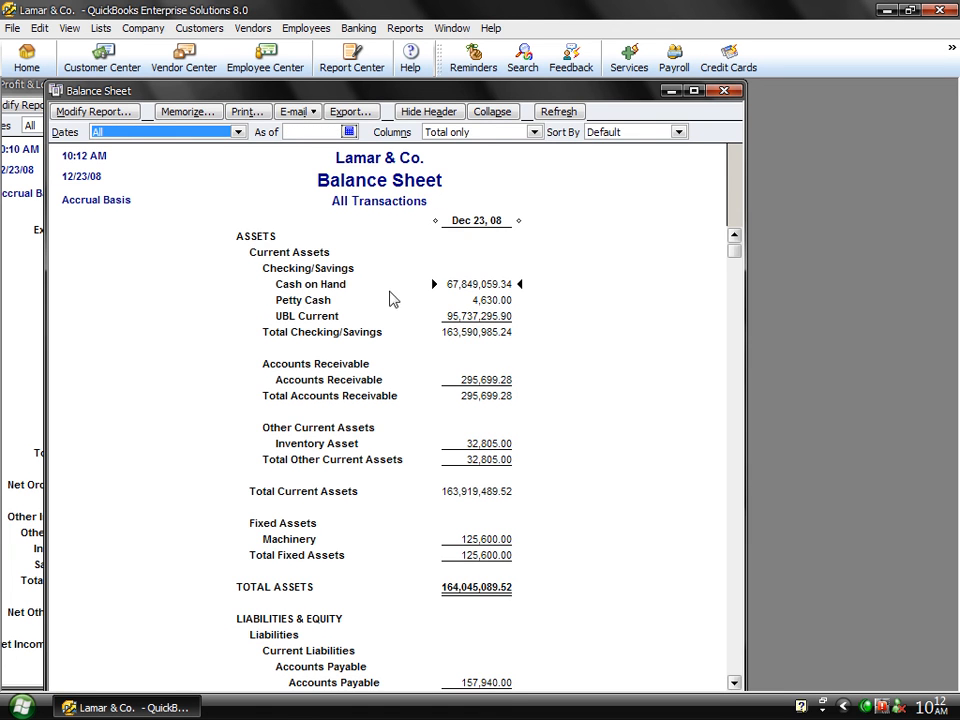
Step: Examine the Balance Sheet's asset lines, from Petty Cash and UBL Current through receivables, inventory and machinery to Total Assets
click(480, 298)
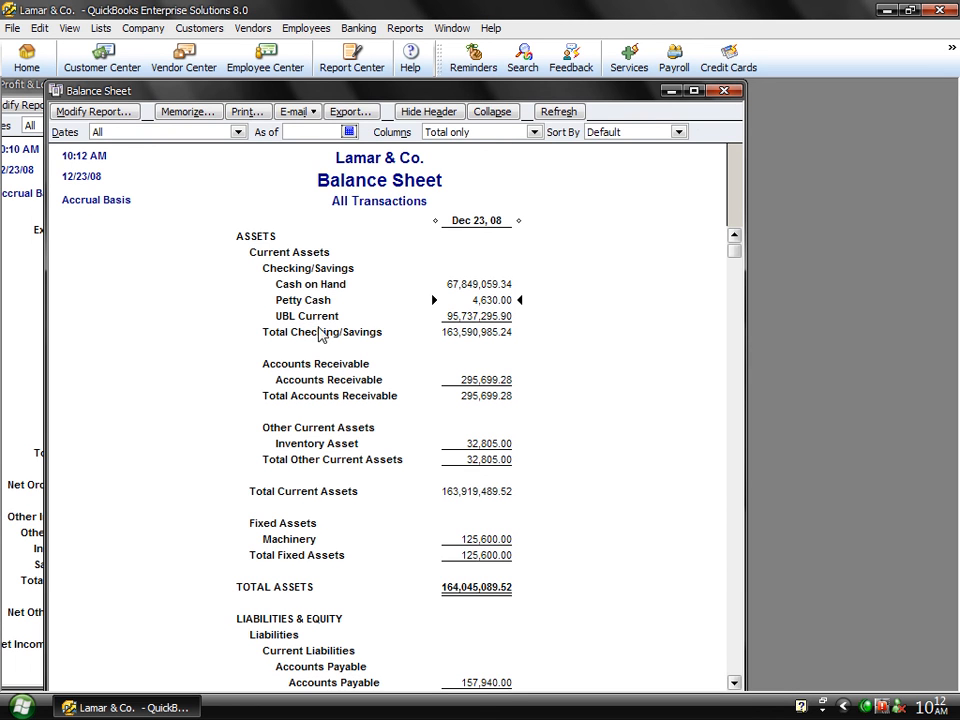
click(451, 321)
click(482, 336)
click(477, 381)
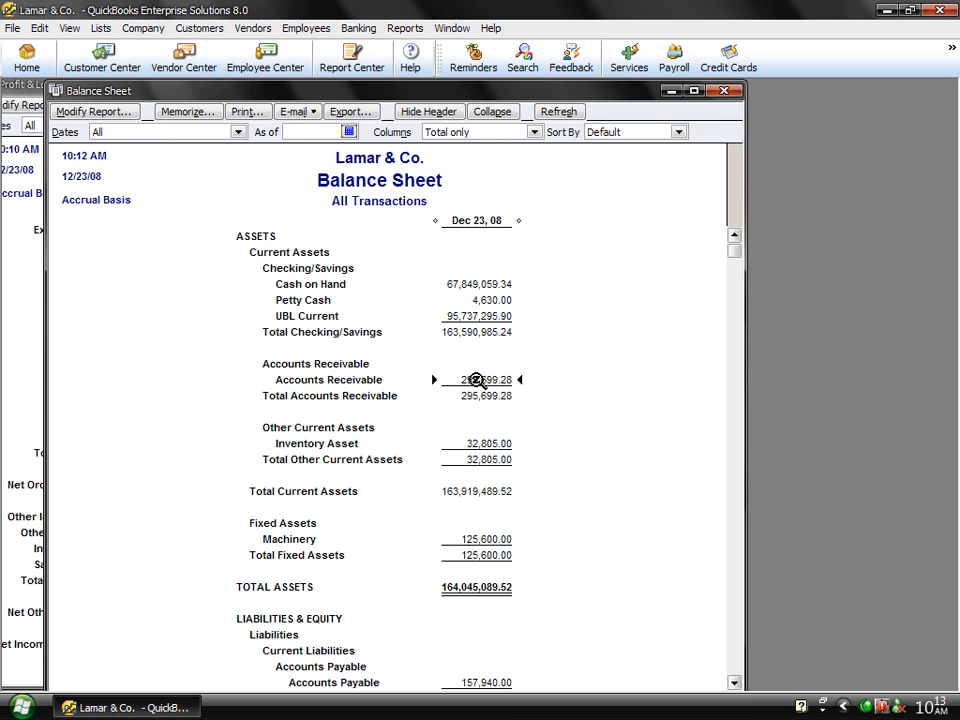
click(476, 446)
click(473, 492)
key(Down)
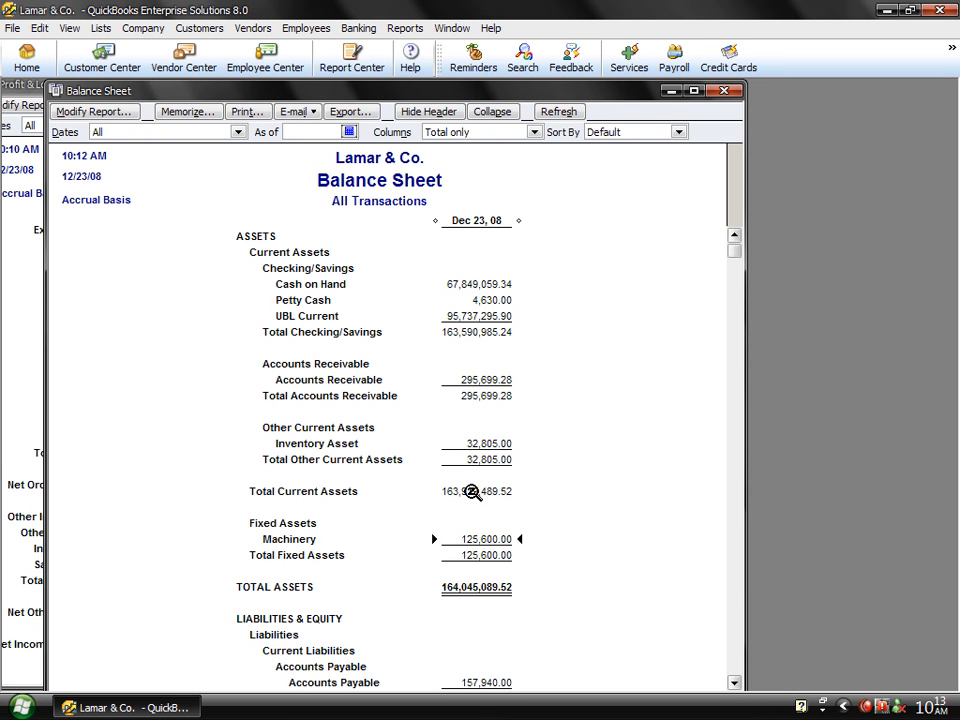
key(Down)
key(Down)
key(Down)
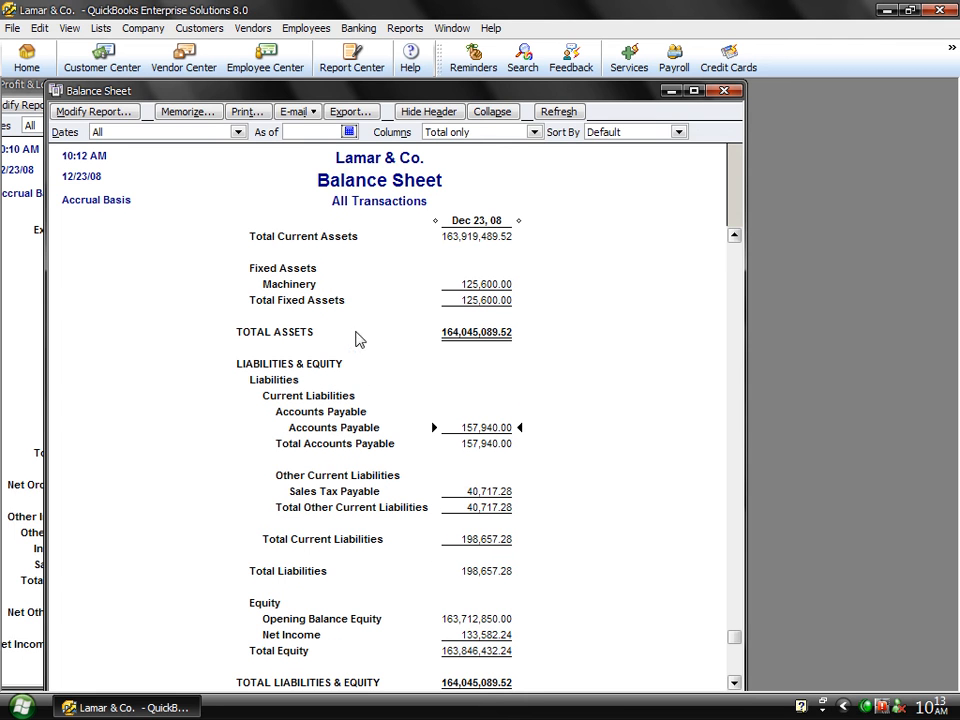
click(500, 336)
Step: Examine the Accounts Payable and Sales Tax Payable lines and the transaction detail behind Sales Tax Payable, then close the detail
click(484, 428)
click(467, 498)
double_click(471, 492)
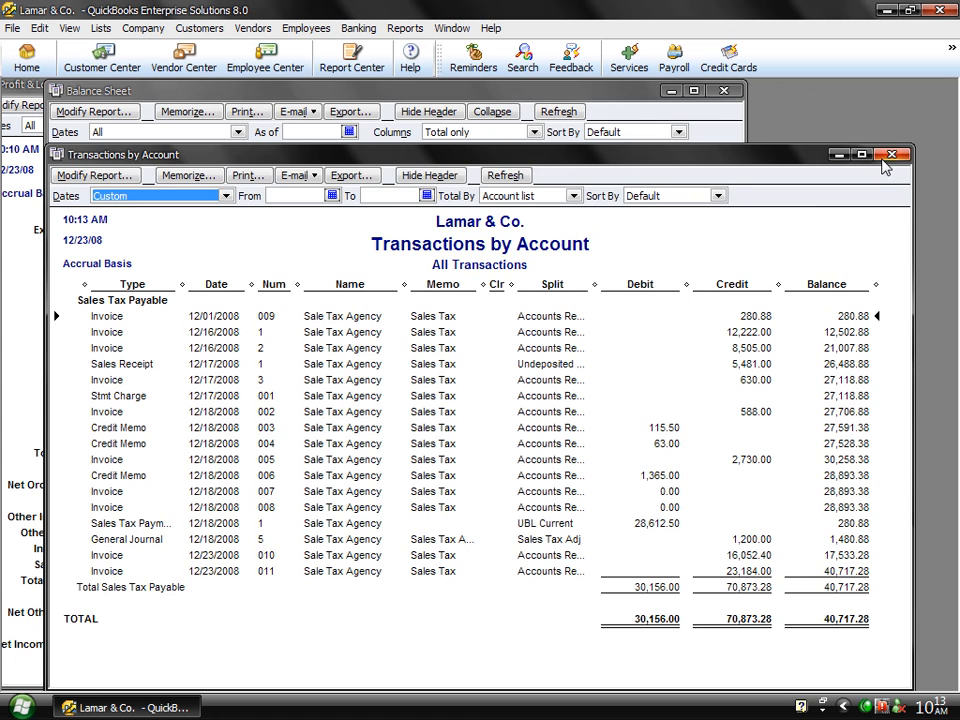
click(891, 155)
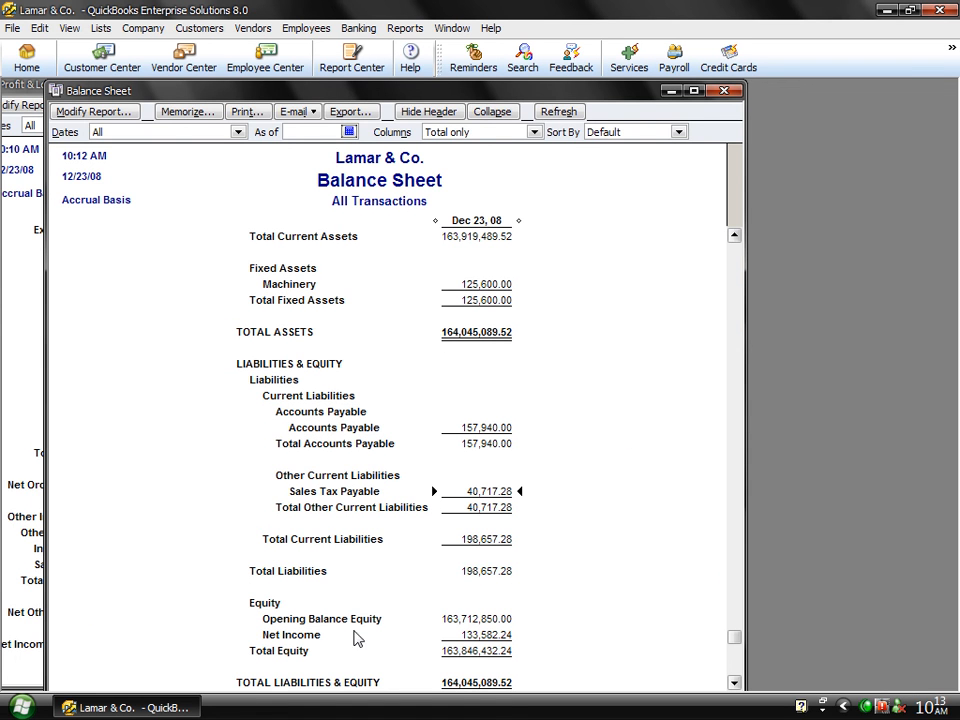
Step: Examine the equity lines and narrow the Balance Sheet window to compare its Net Income with the Profit & Loss report
click(462, 620)
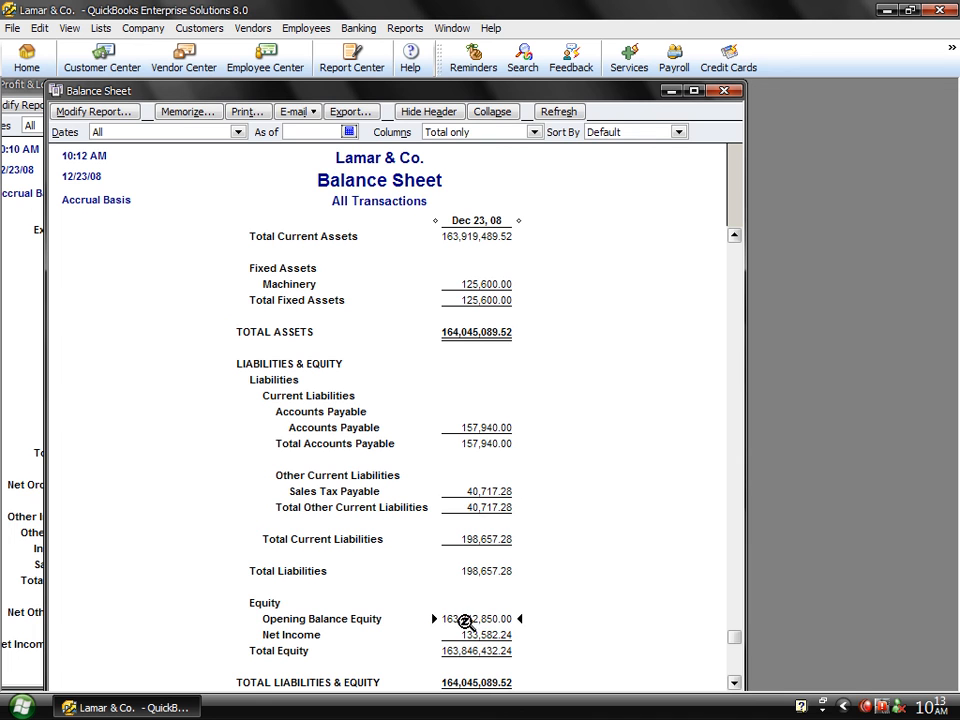
click(734, 683)
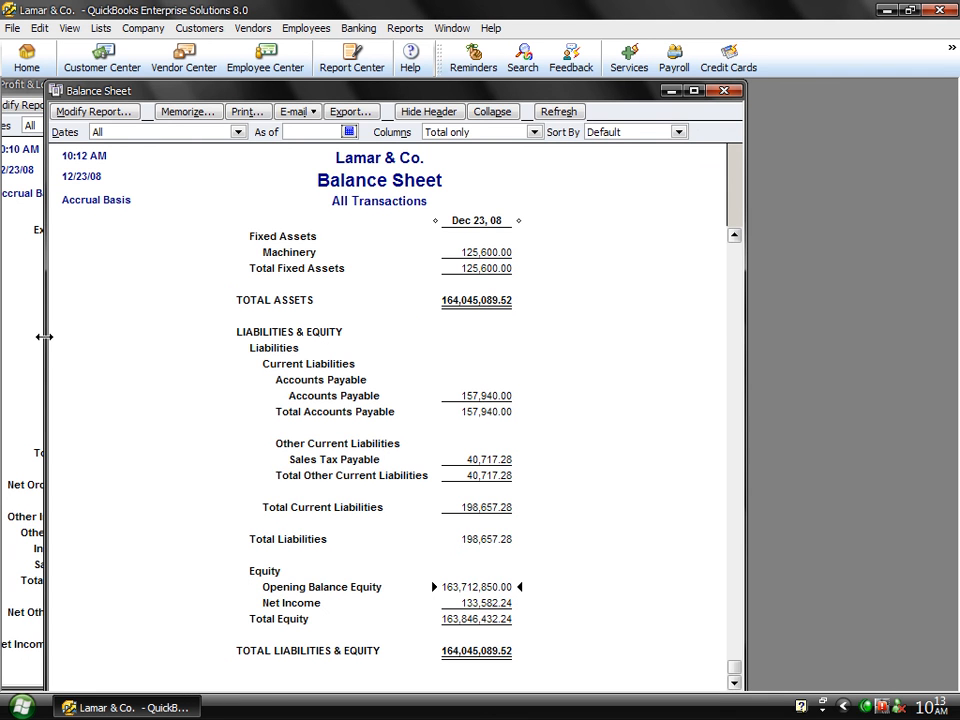
drag(44, 337, 300, 364)
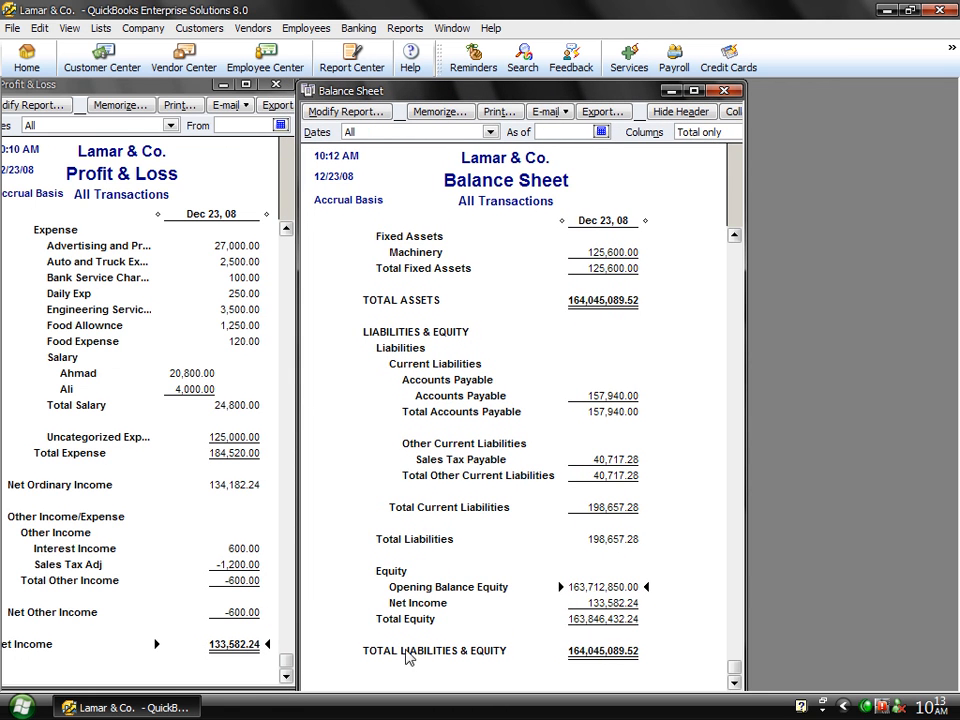
click(622, 605)
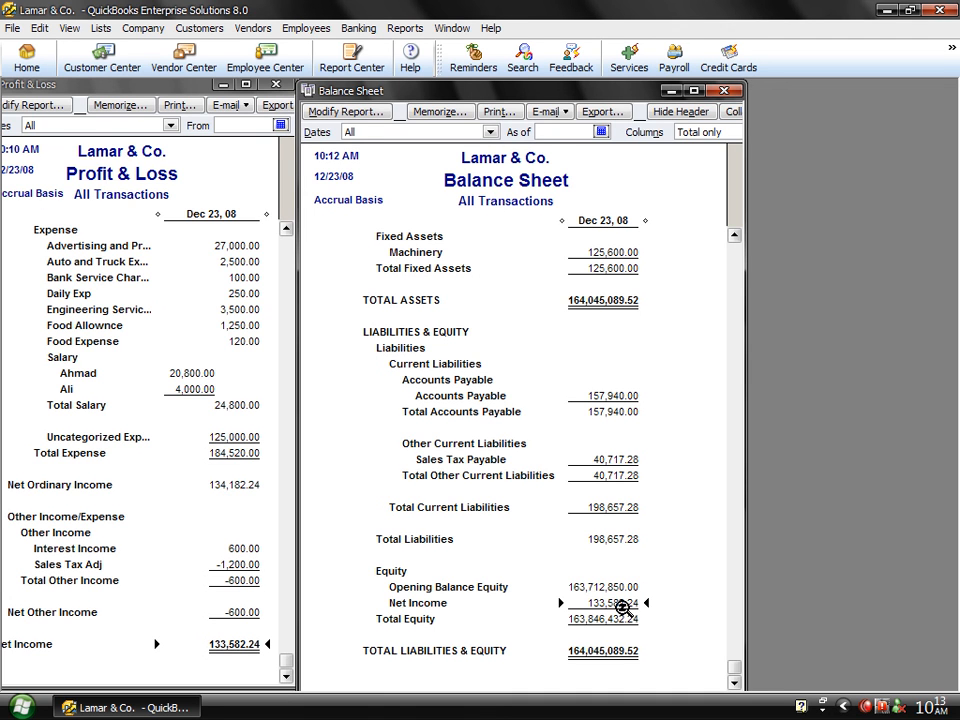
Step: Review the date range choices for the Balance Sheet, then filter the report's Account to All assets
click(345, 113)
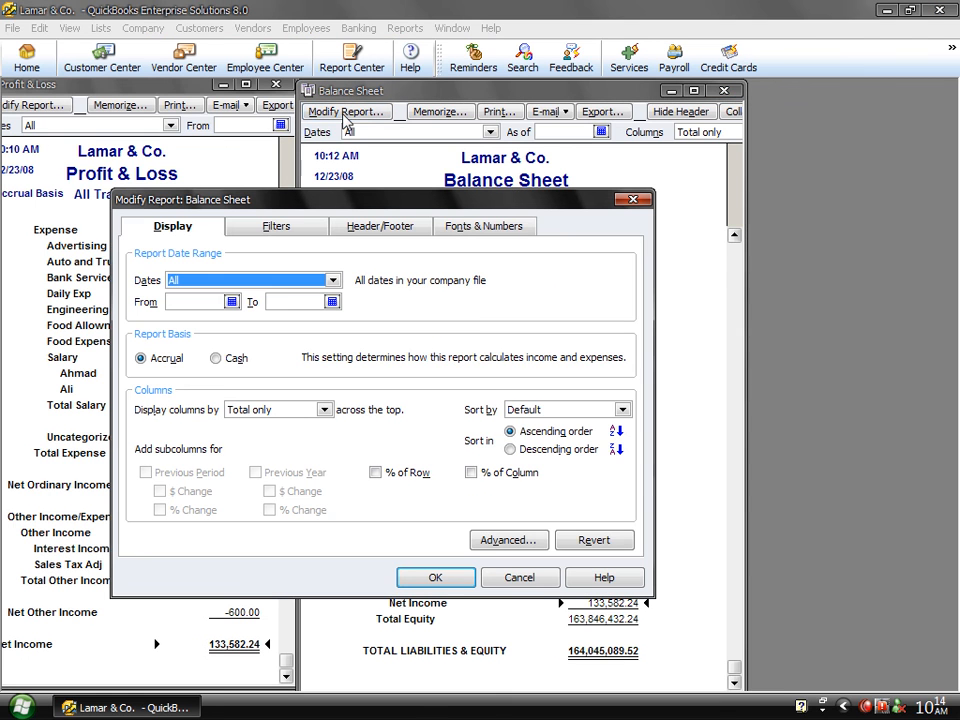
click(303, 281)
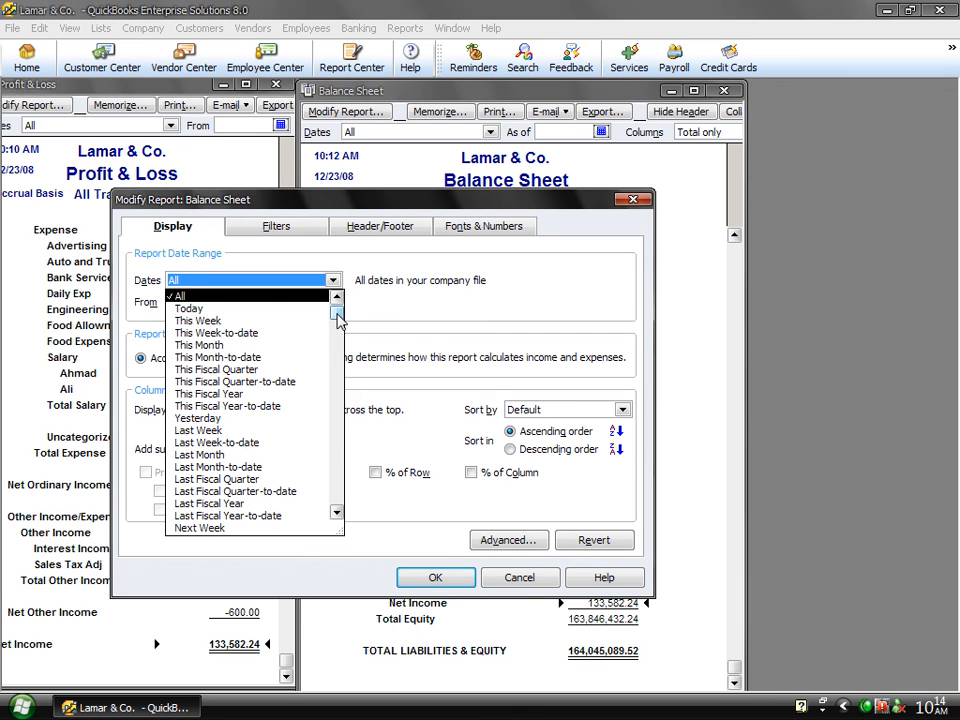
drag(338, 318, 325, 514)
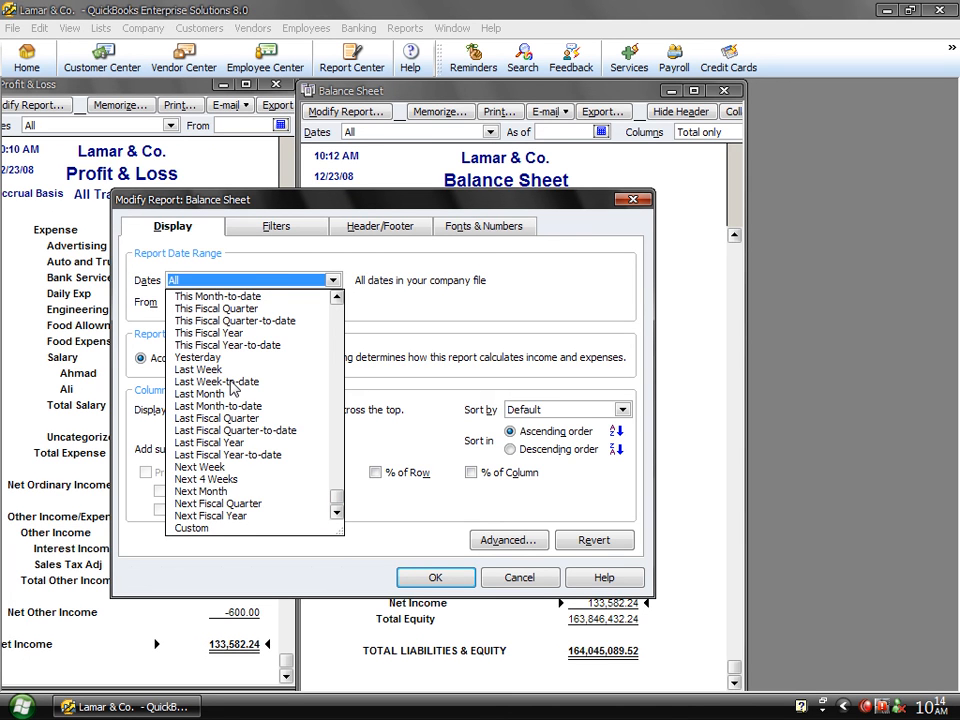
click(296, 232)
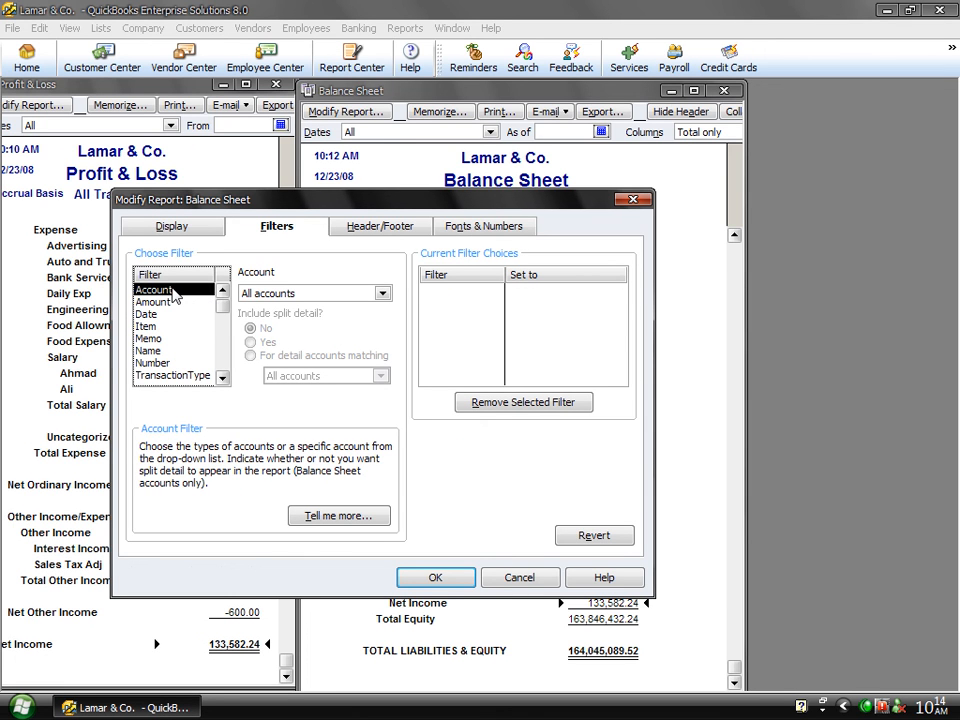
click(382, 294)
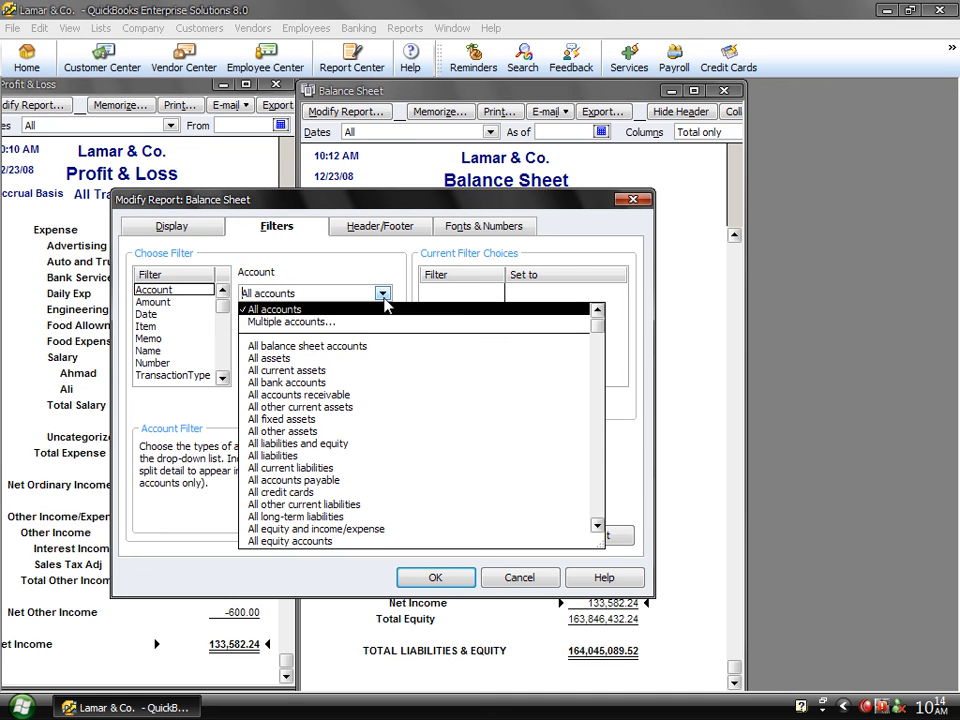
click(274, 360)
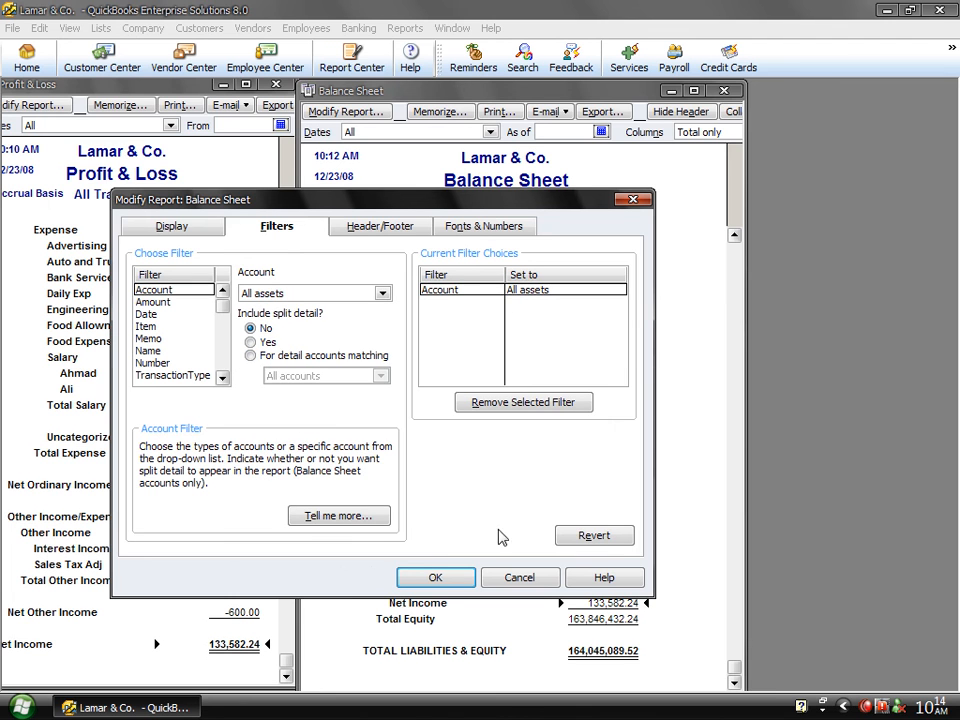
click(435, 578)
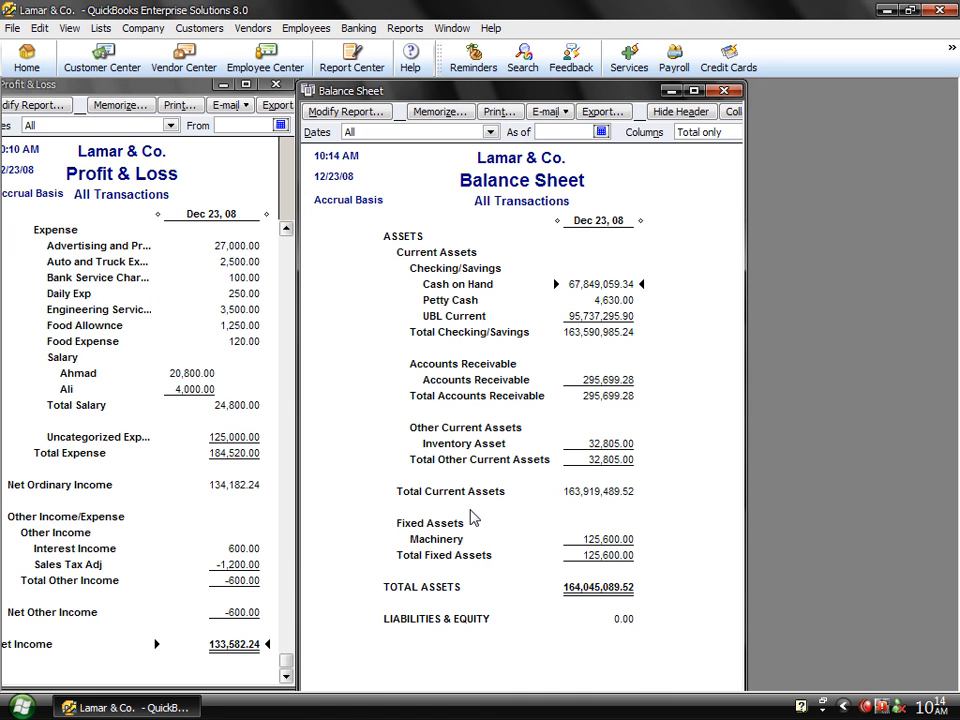
Step: Try to reset the Balance Sheet's Account filter to All accounts
click(365, 113)
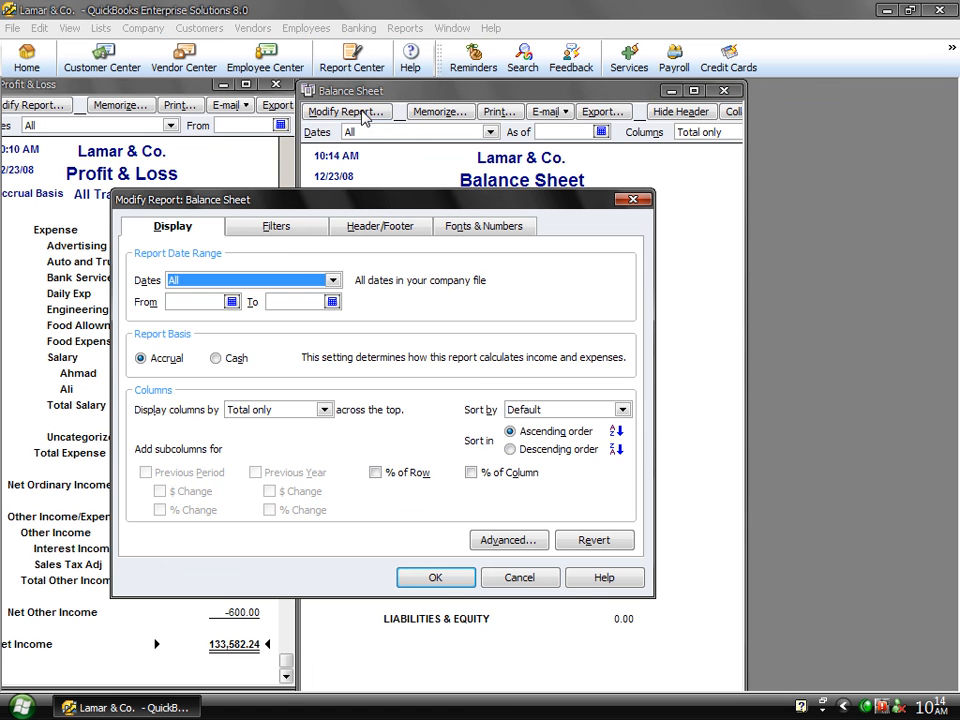
click(281, 229)
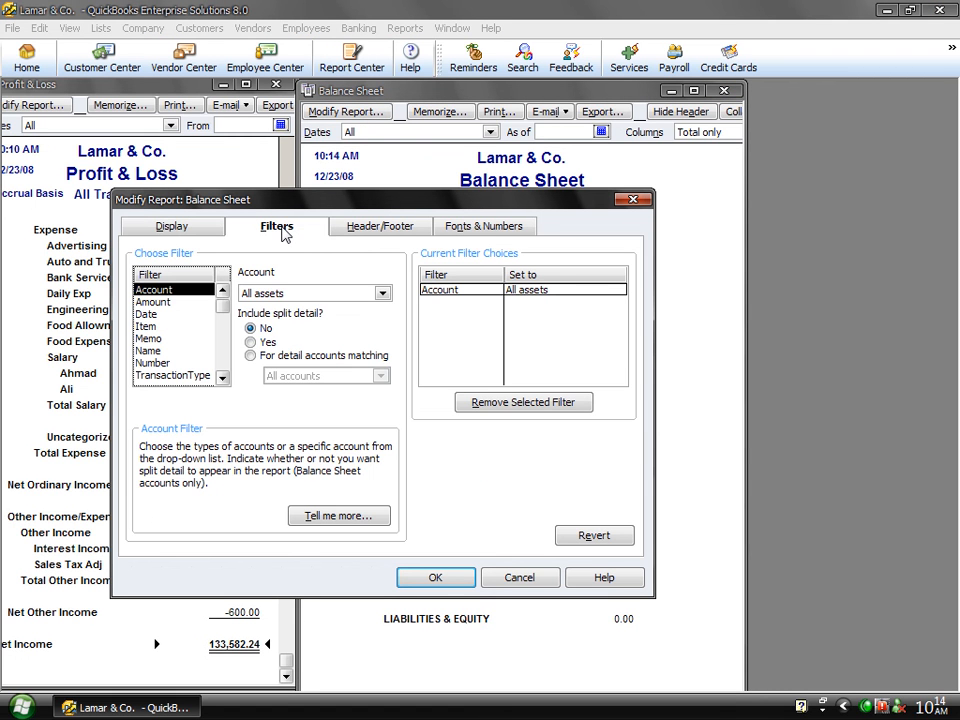
click(383, 294)
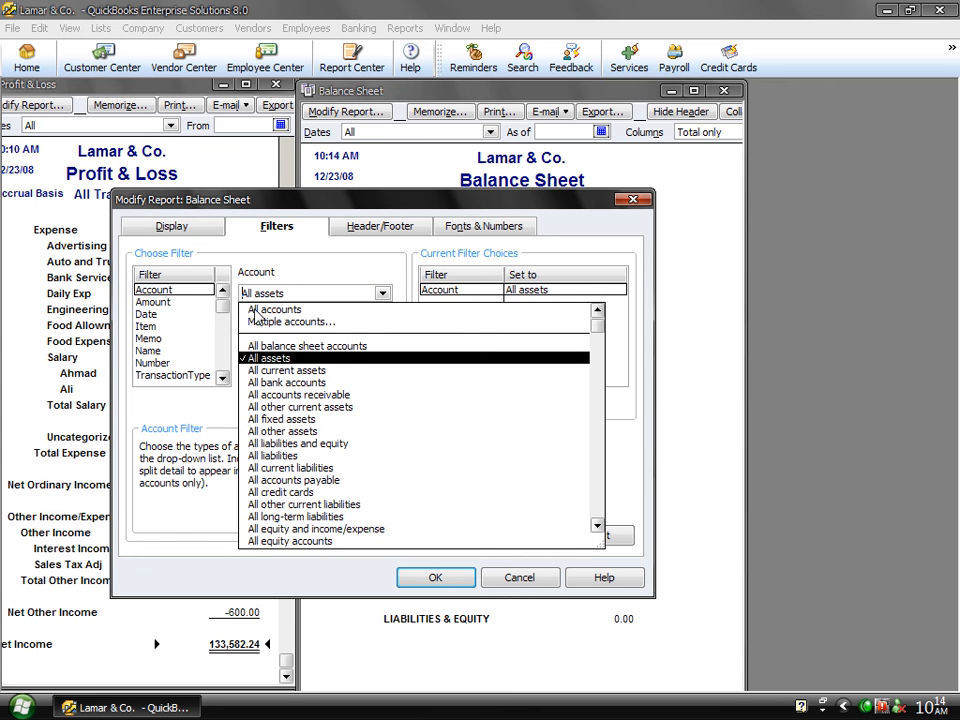
click(258, 310)
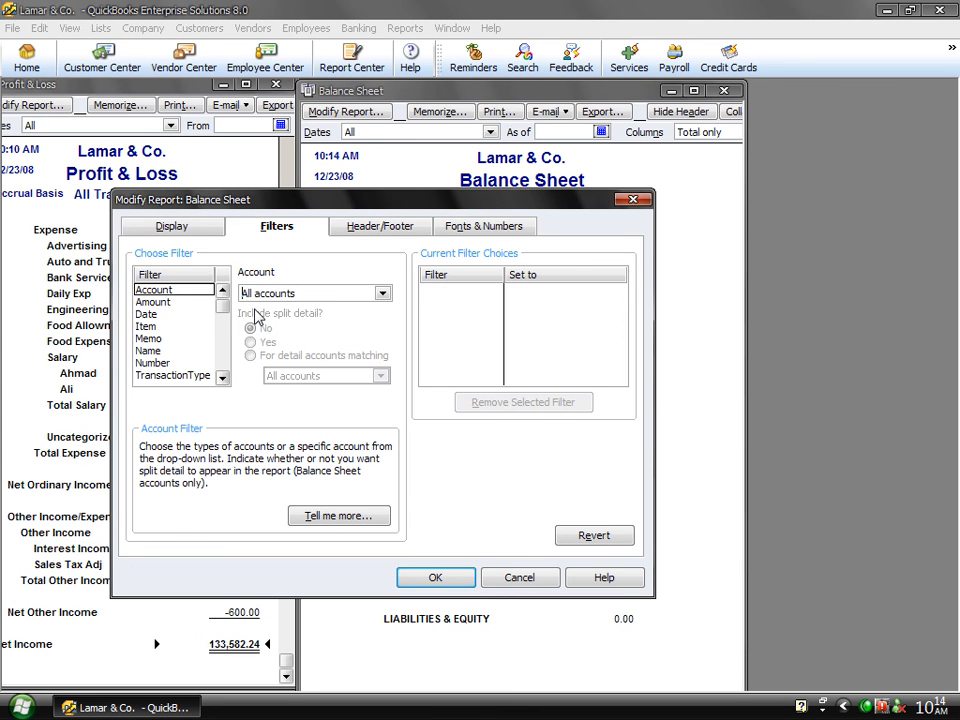
Step: Examine the report's header/footer and font settings, including the font options for the Date, then discard the modifications
click(382, 226)
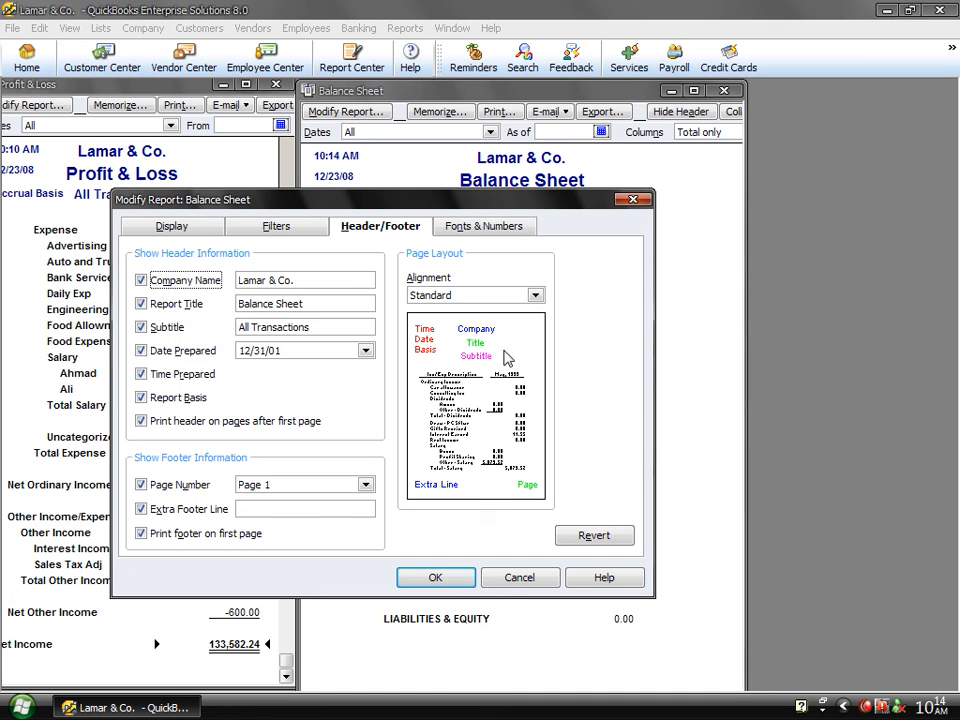
click(468, 228)
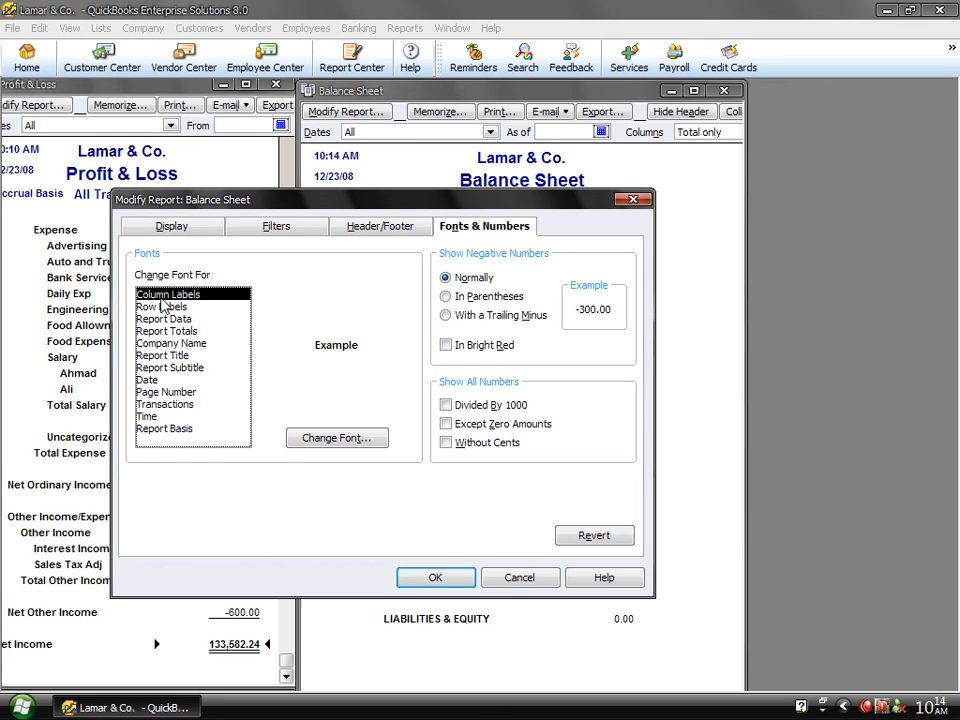
click(178, 356)
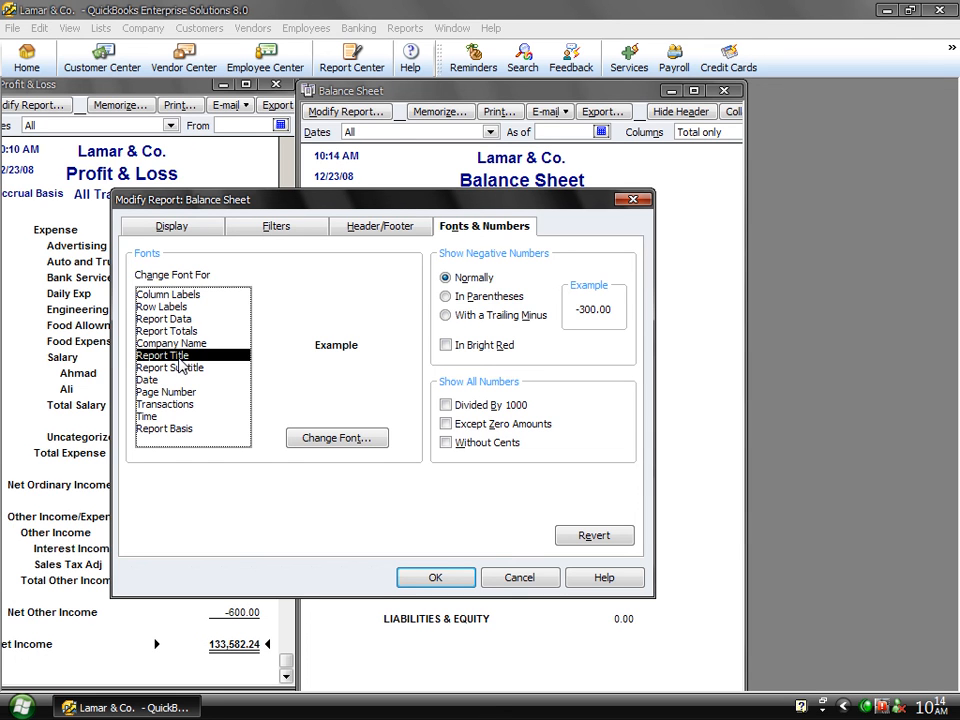
click(180, 381)
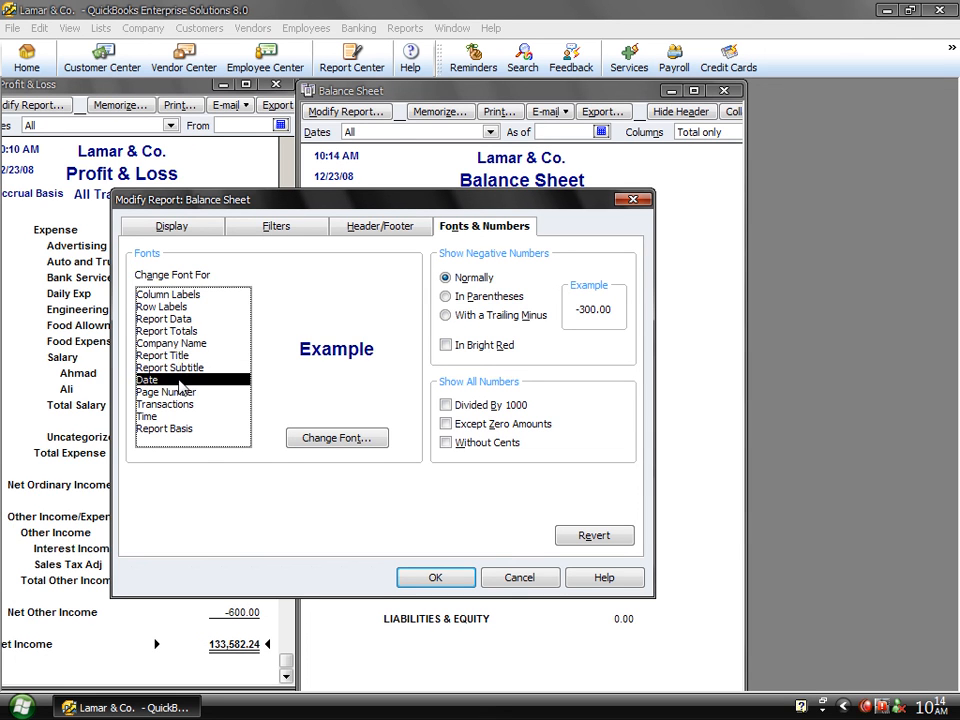
click(326, 450)
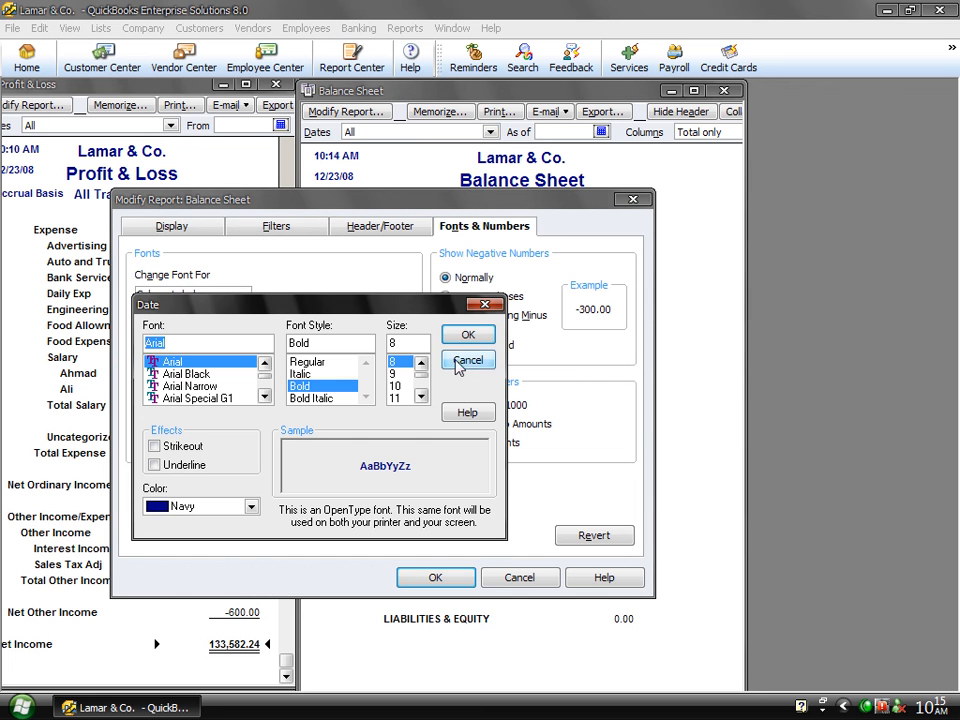
click(484, 359)
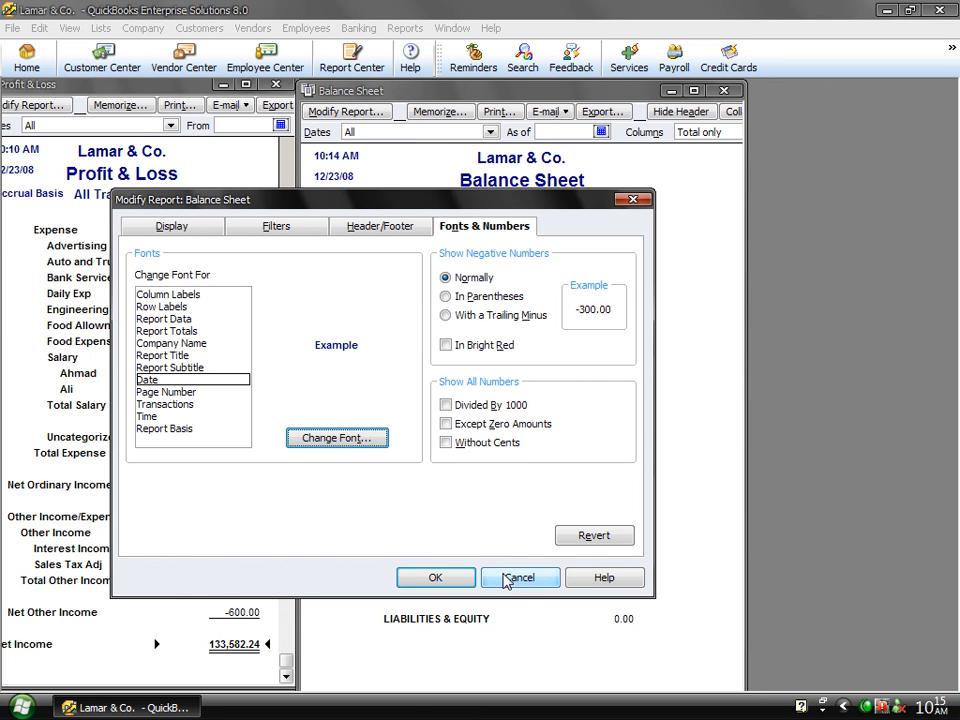
click(516, 581)
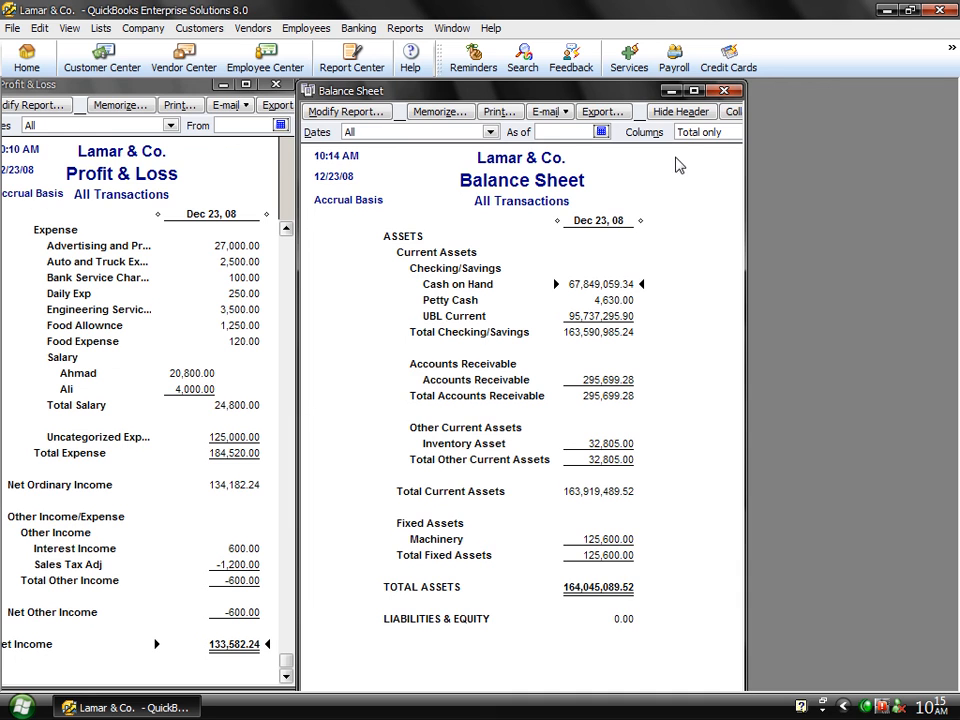
Step: Close the Balance Sheet and Profit & Loss reports
click(725, 93)
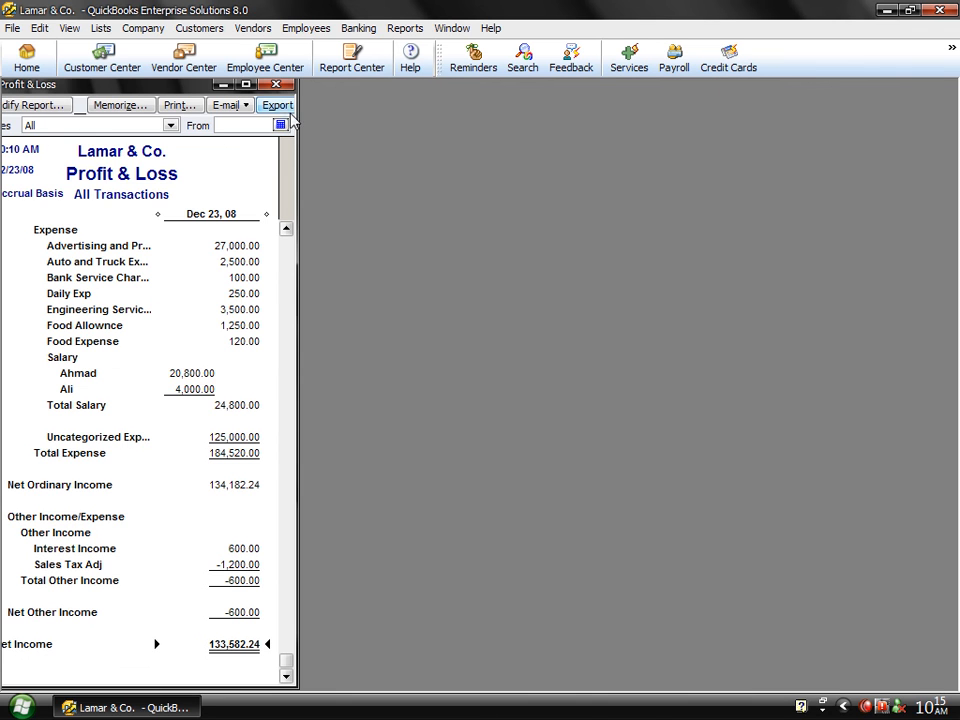
click(277, 85)
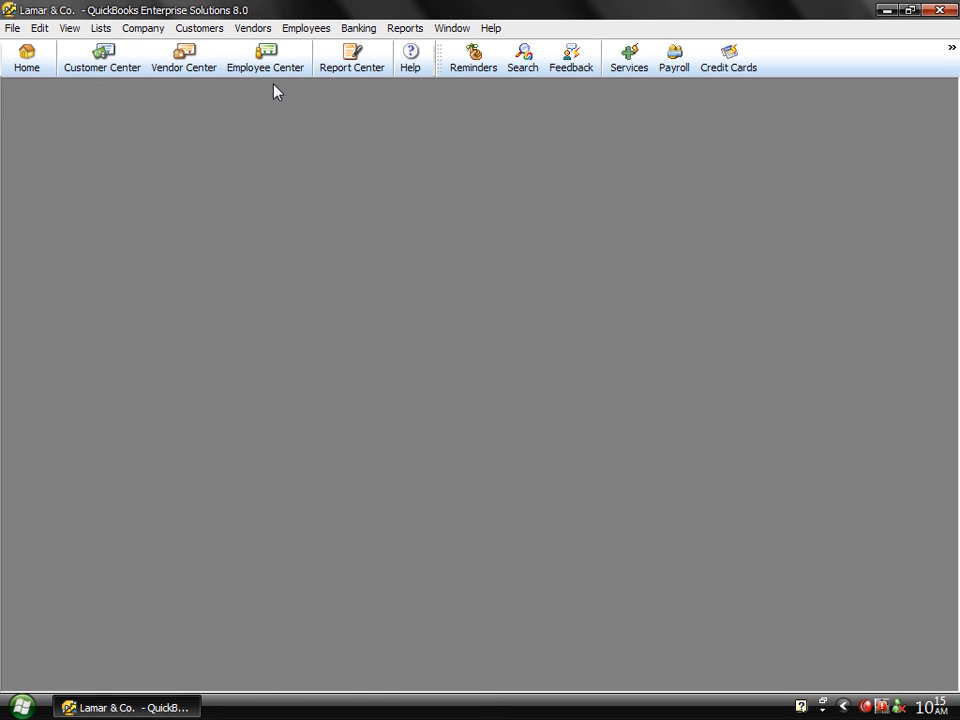
Step: View the blank general journal entry form, then close it and exit the program
click(146, 30)
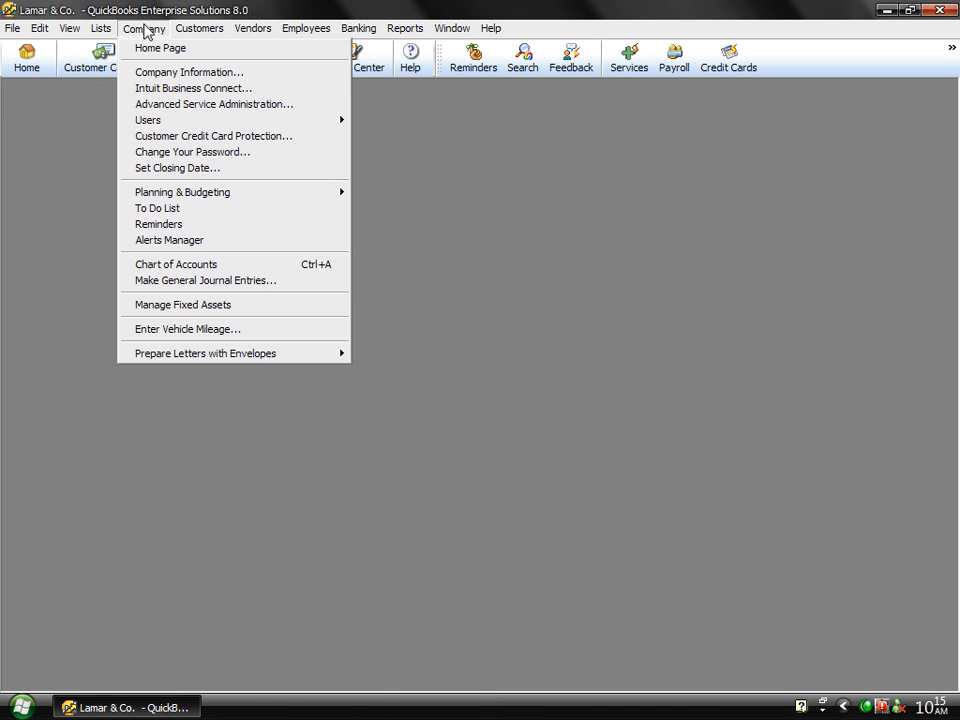
click(168, 282)
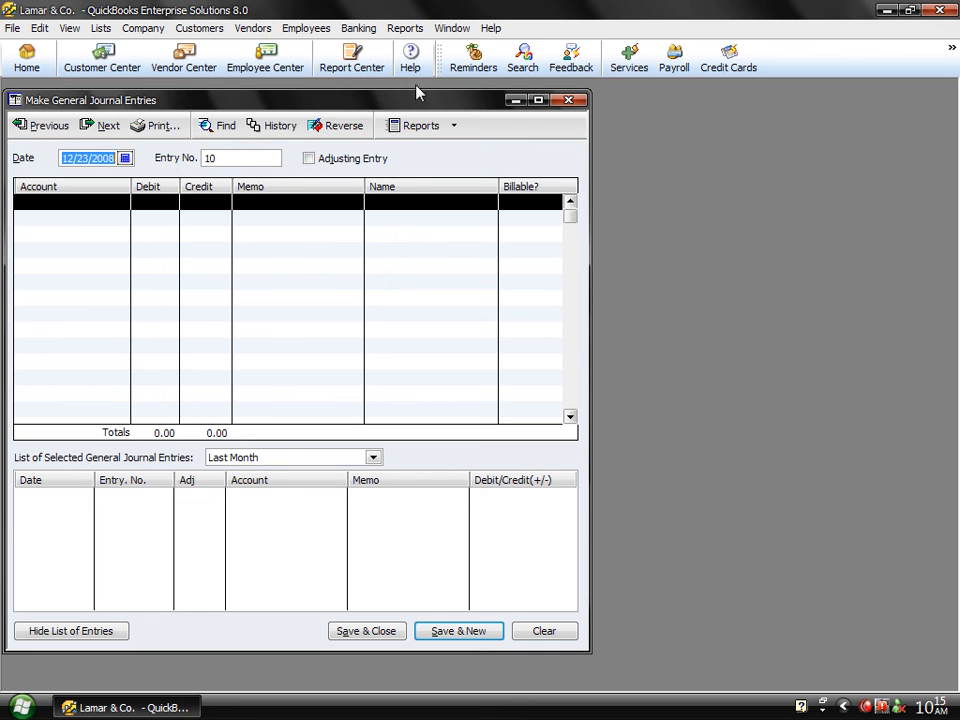
click(567, 101)
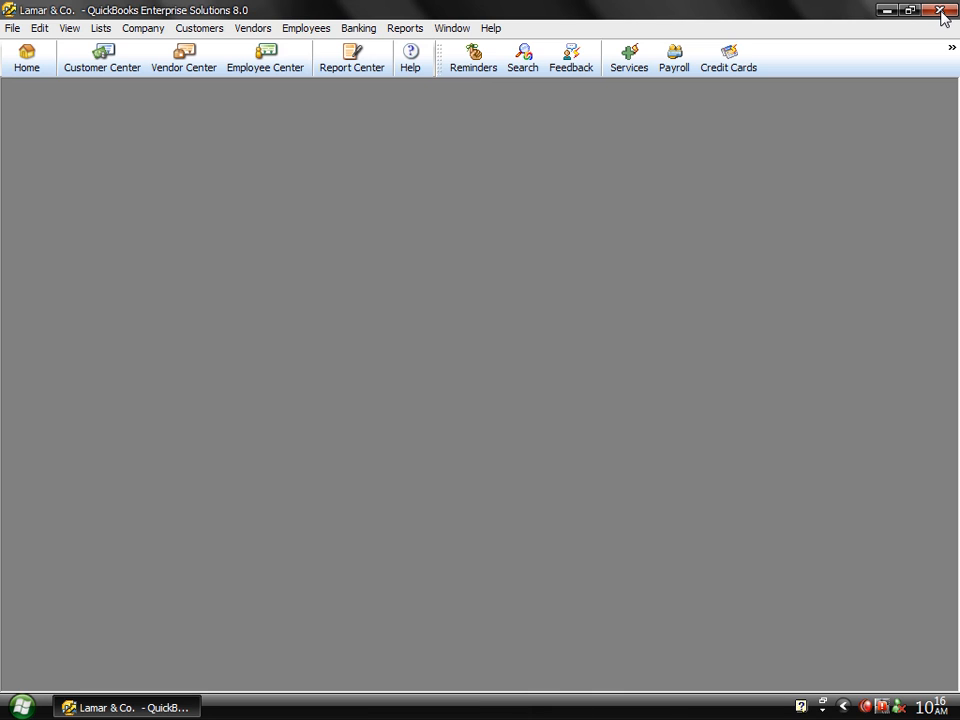
click(940, 11)
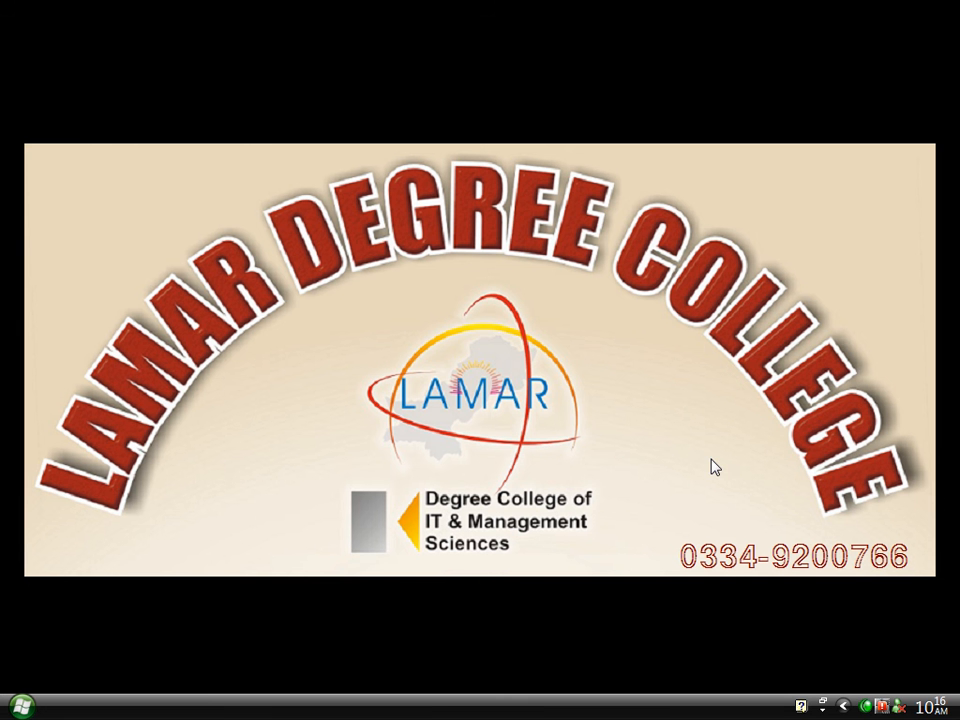
right_click(867, 706)
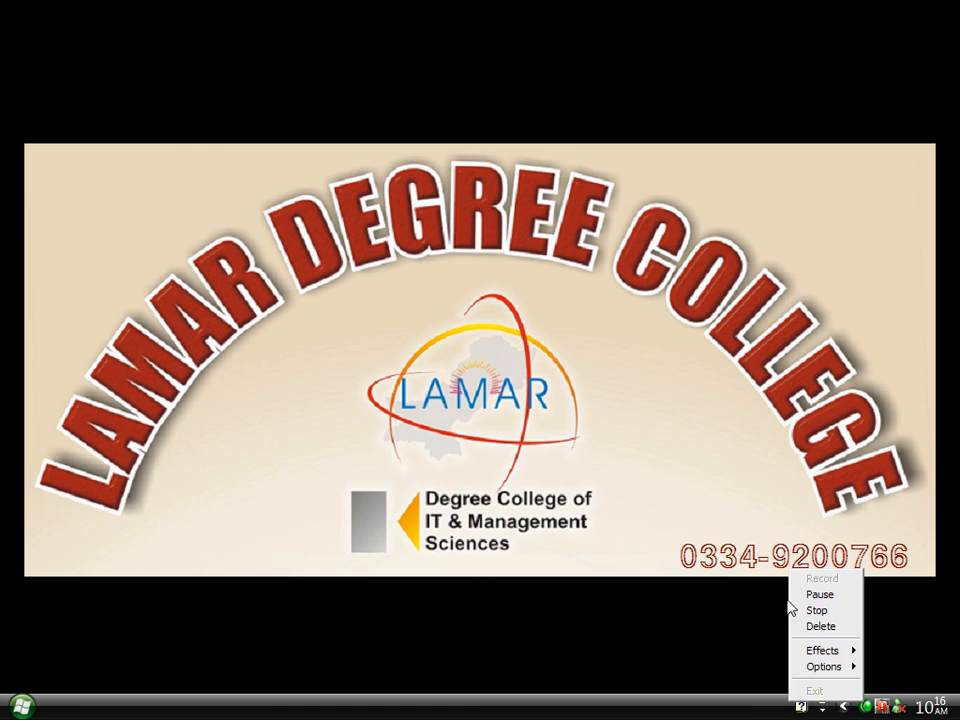